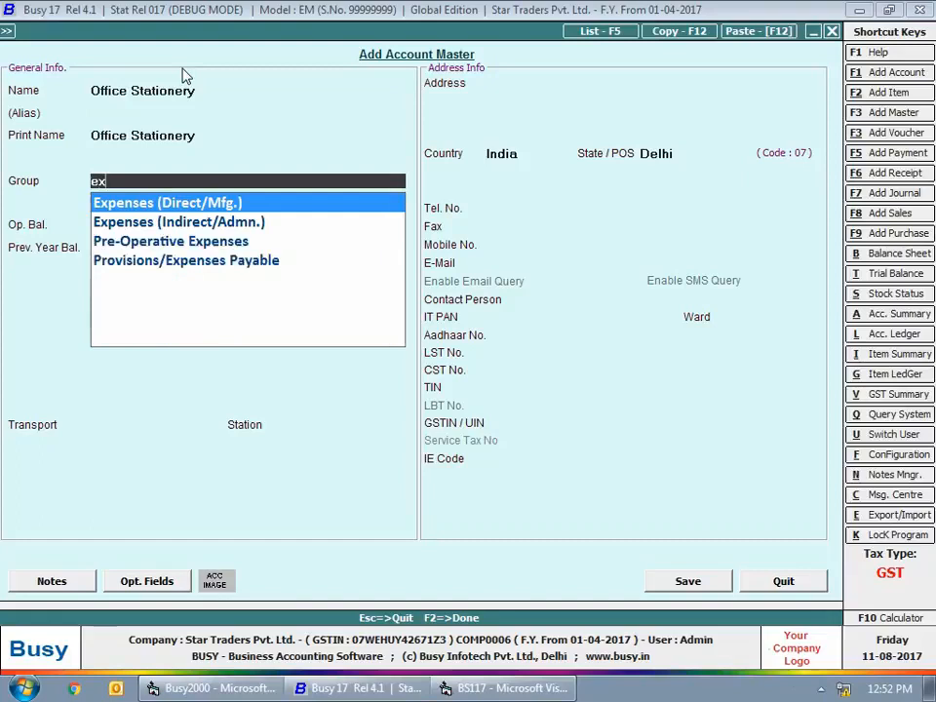
- Assign the Office Stationery account to the Expenses (Indirect/Admn.) group and set its tax category to GST 18%
{"action": "key", "text": "Down"}
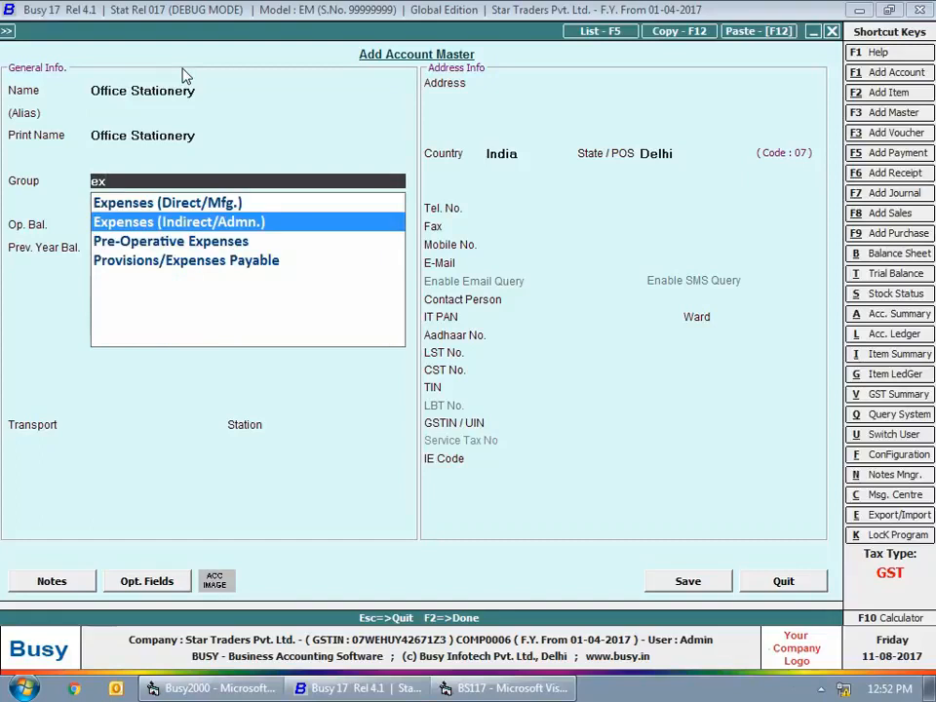
{"action": "key", "text": "Return"}
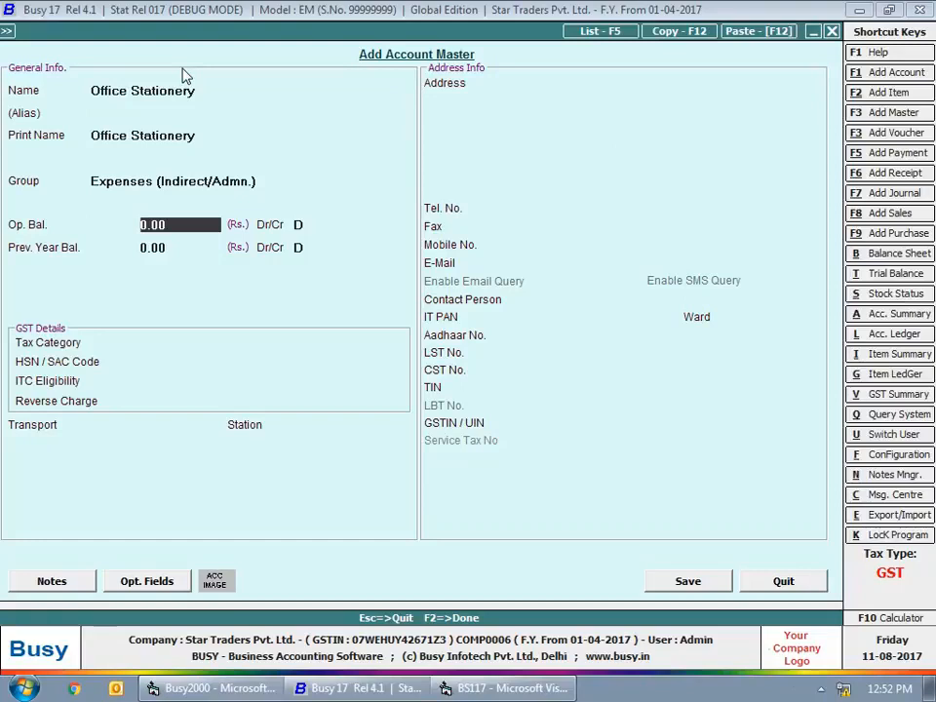
{"action": "key", "text": "Return"}
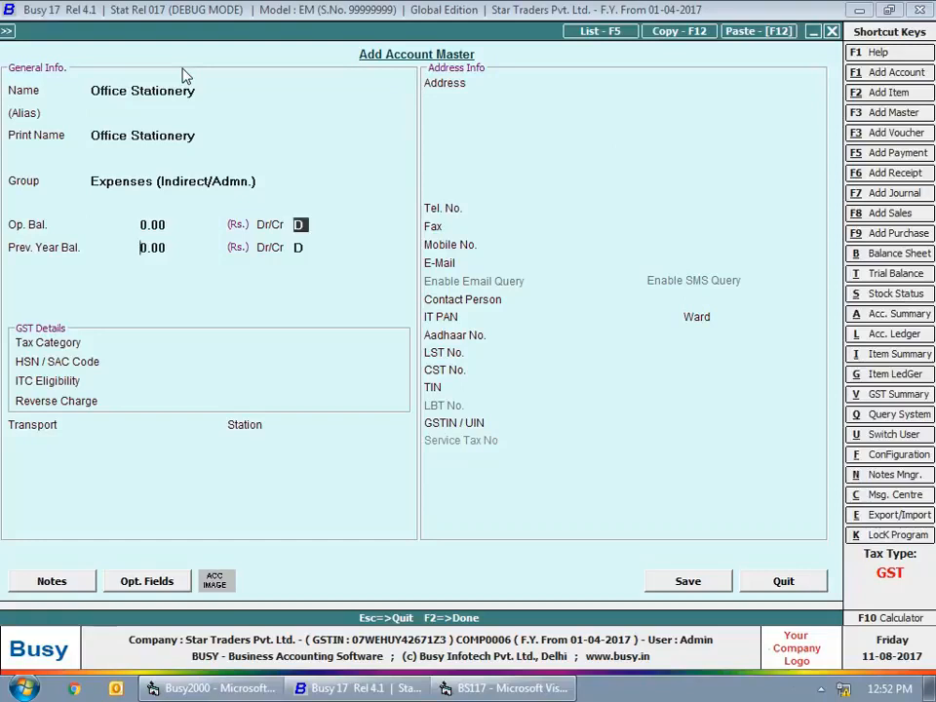
{"action": "key", "text": "Return"}
{"action": "key", "text": "Return"}
{"action": "key", "text": "Return"}
{"action": "type", "text": "gst"}
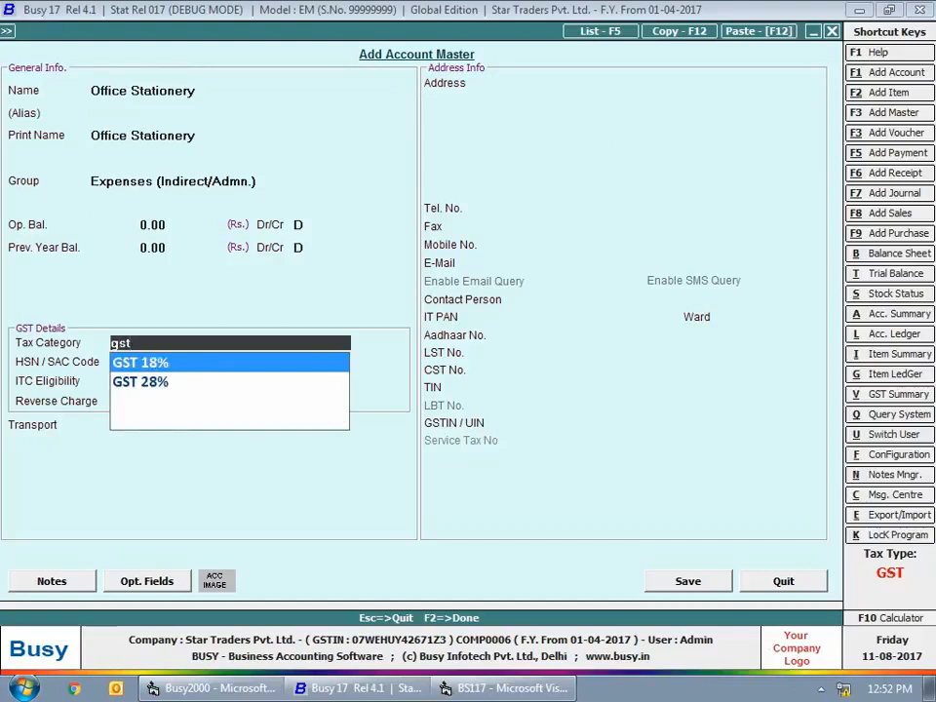
{"action": "key", "text": "Return"}
{"action": "key", "text": "Return"}
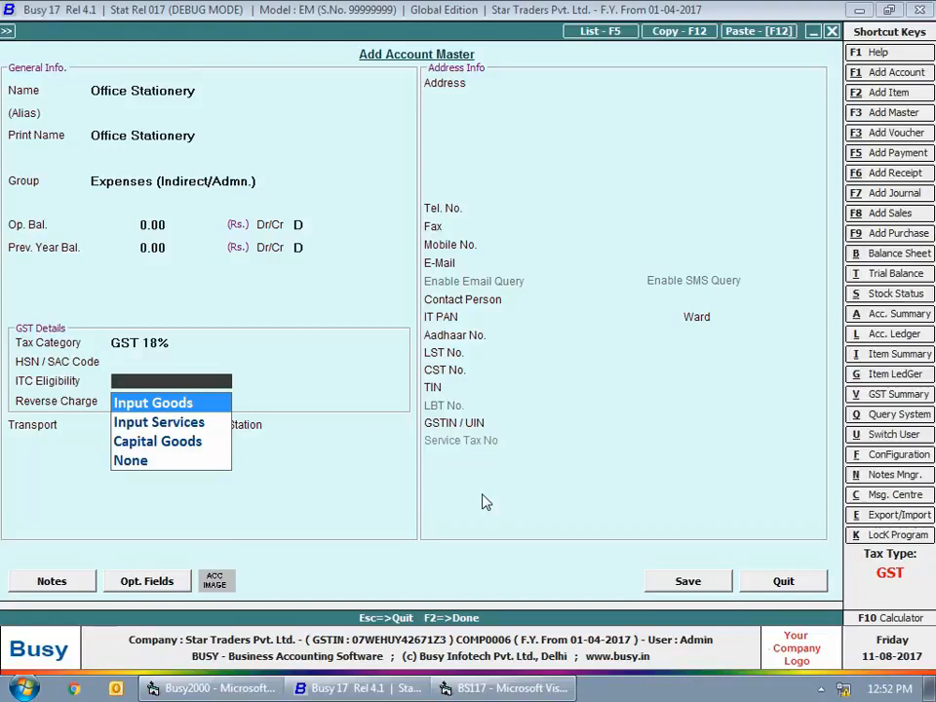
- Set the Office Stationery account's ITC eligibility to Input Goods
{"action": "key", "text": "Down"}
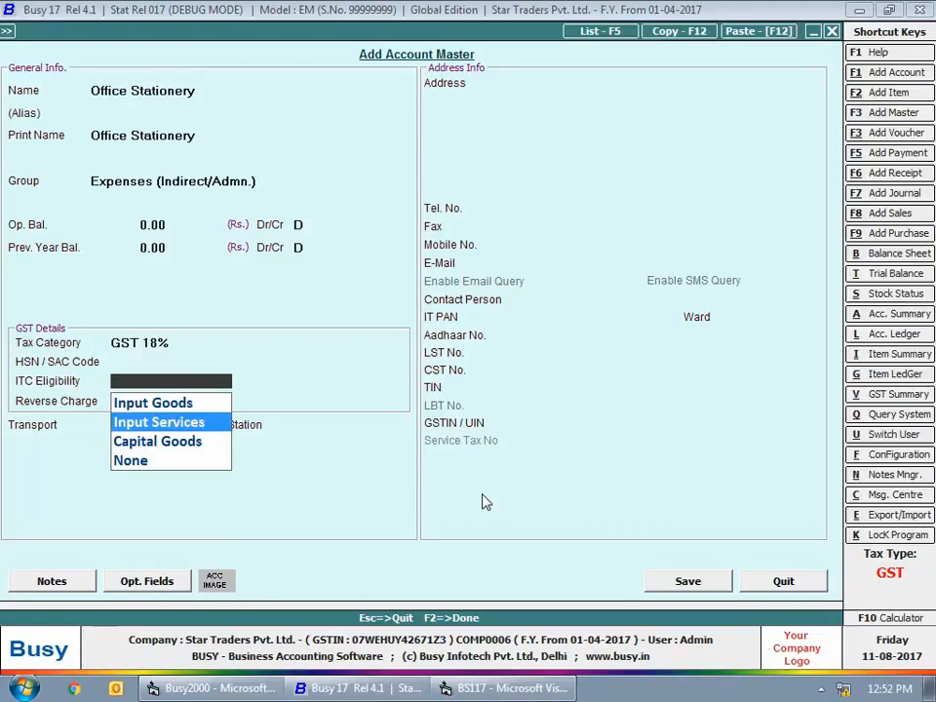
{"action": "key", "text": "Down"}
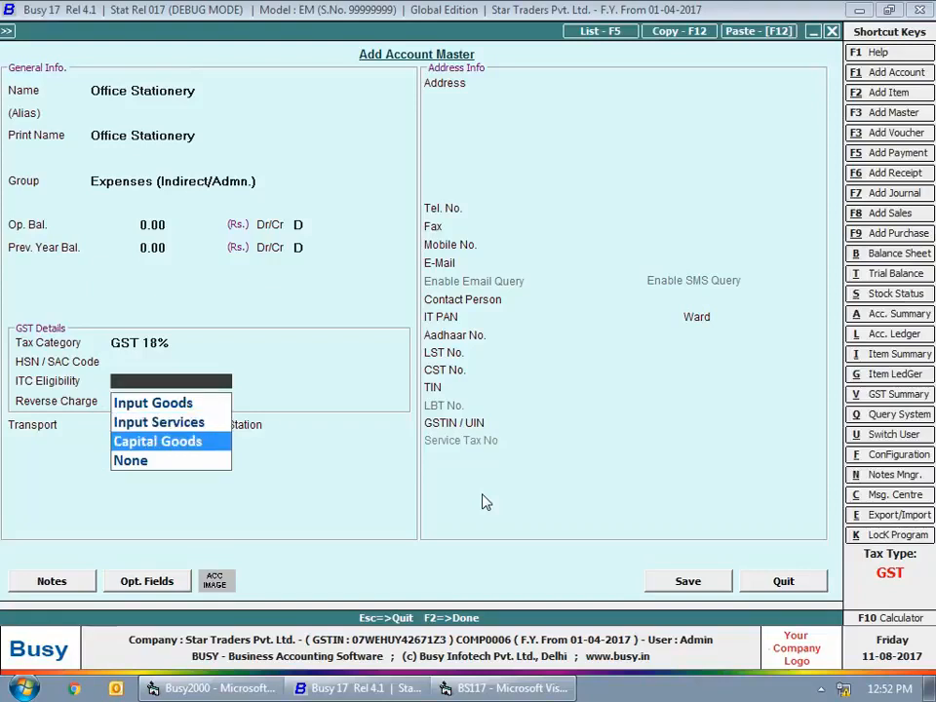
{"action": "key", "text": "Down"}
{"action": "key", "text": "Up"}
{"action": "key", "text": "Up"}
{"action": "key", "text": "Up"}
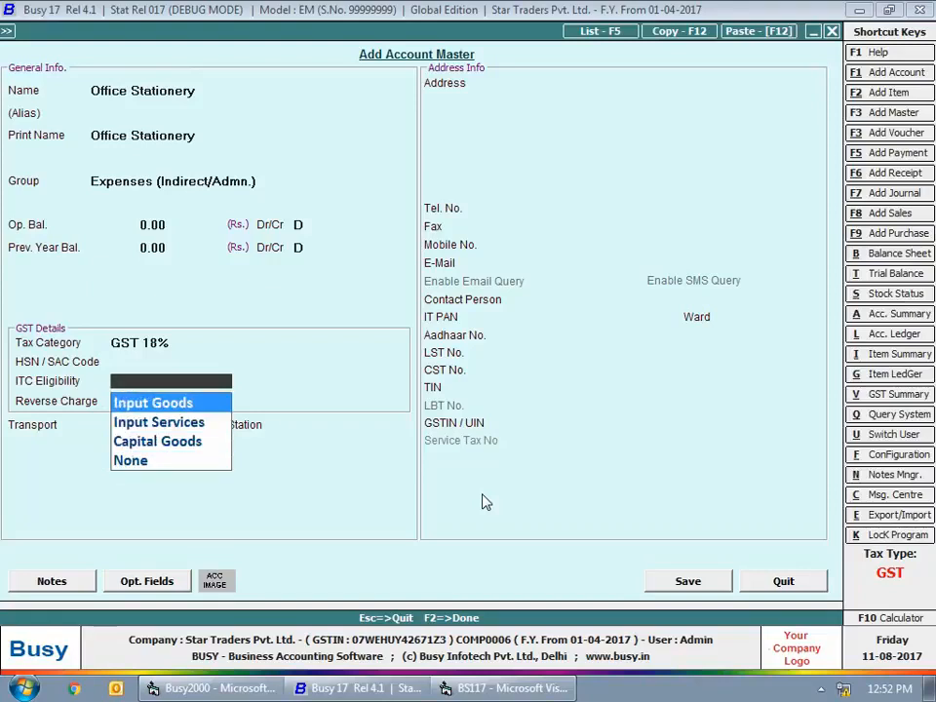
{"action": "key", "text": "Return"}
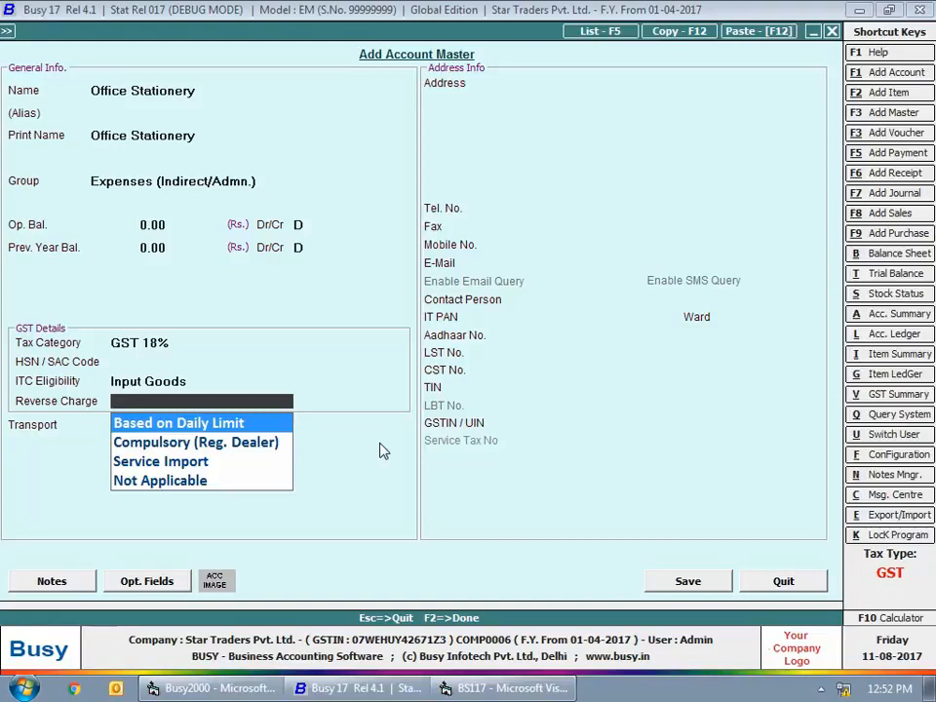
- Set the reverse charge of Office Stationery to Based on Daily Limit and save the account
{"action": "key", "text": "Down"}
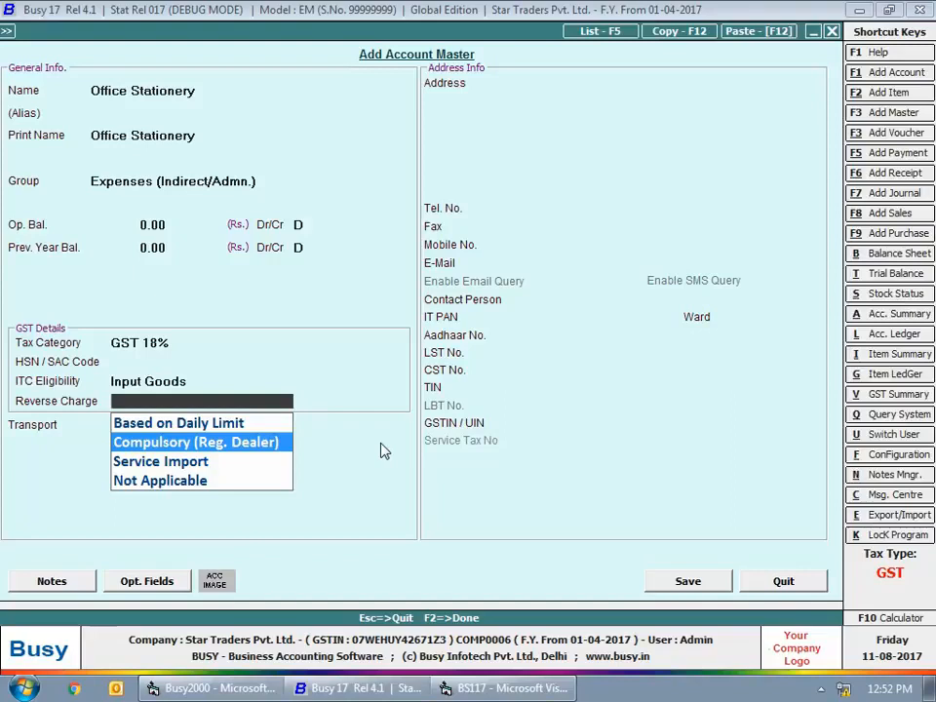
{"action": "key", "text": "Down"}
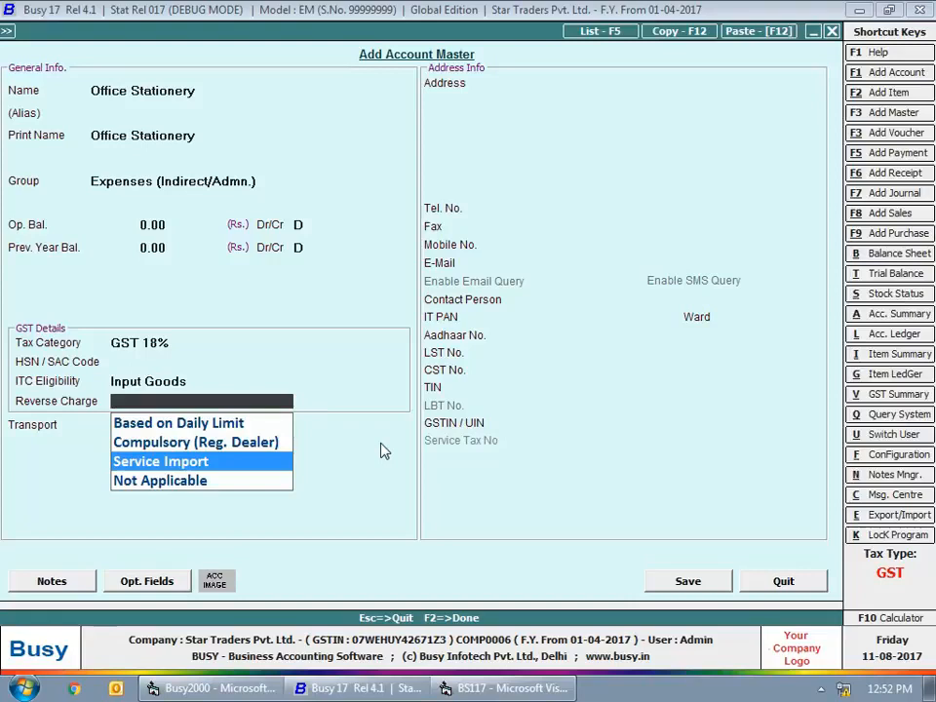
{"action": "key", "text": "Down"}
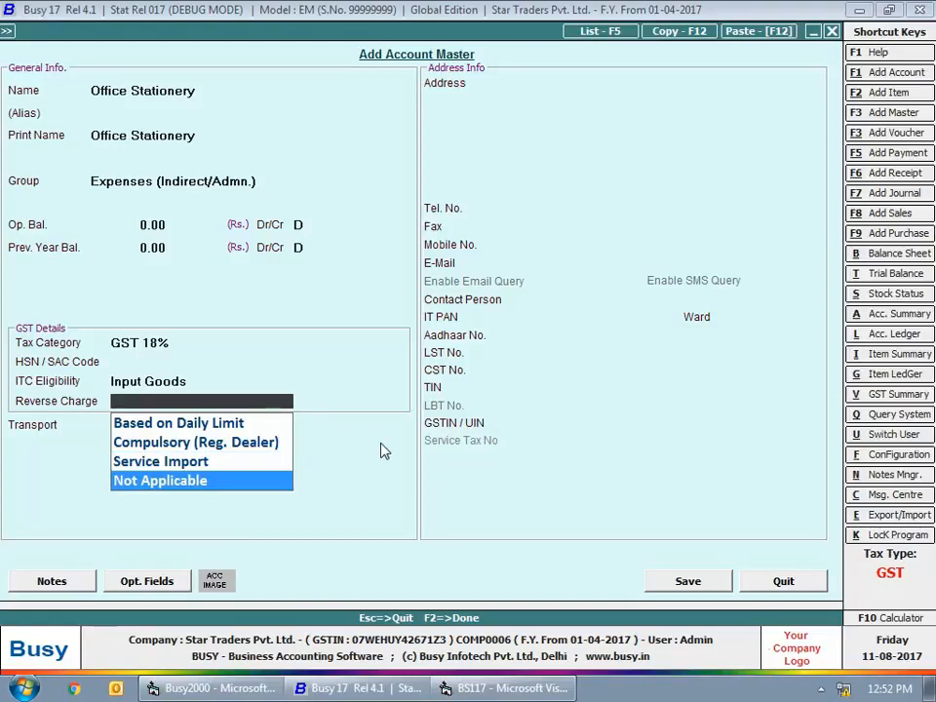
{"action": "key", "text": "Up"}
{"action": "key", "text": "Up"}
{"action": "key", "text": "Up"}
{"action": "key", "text": "Return"}
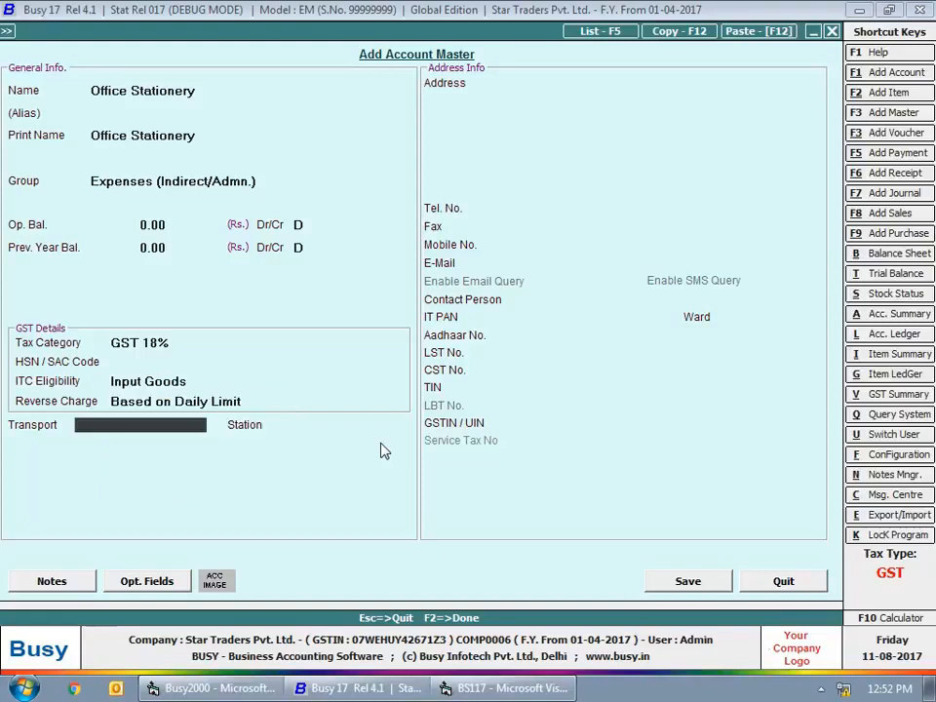
{"action": "left_click", "coordinate": [688, 581]}
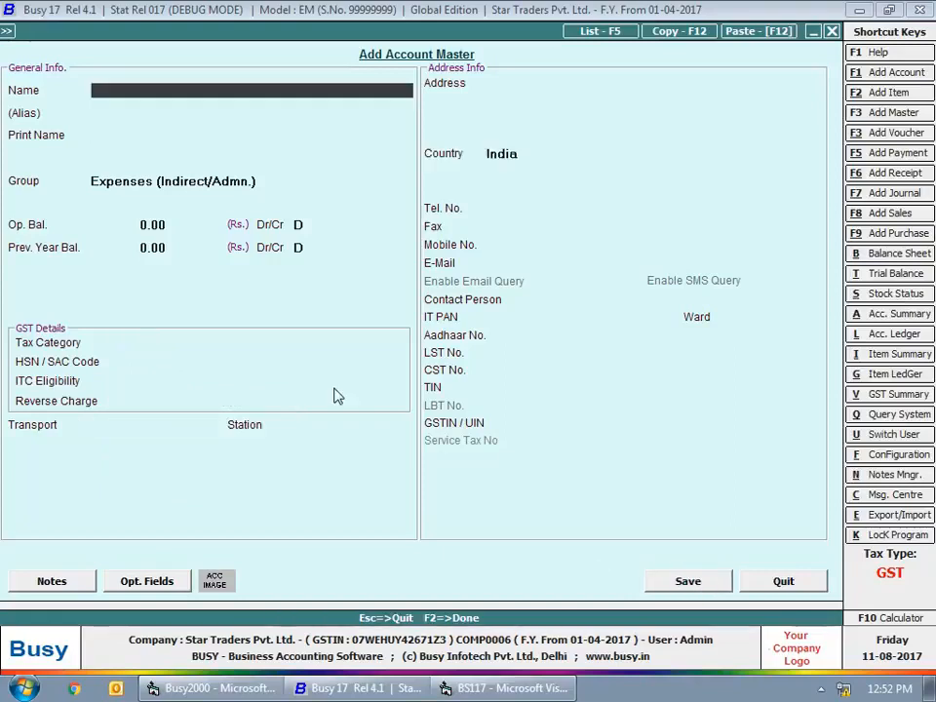
- Name the new account "Office Misc. Expense (Soaps, Phenyl)", keeping the default group and zero balances
{"action": "type", "text": "Office Misc. Exp"}
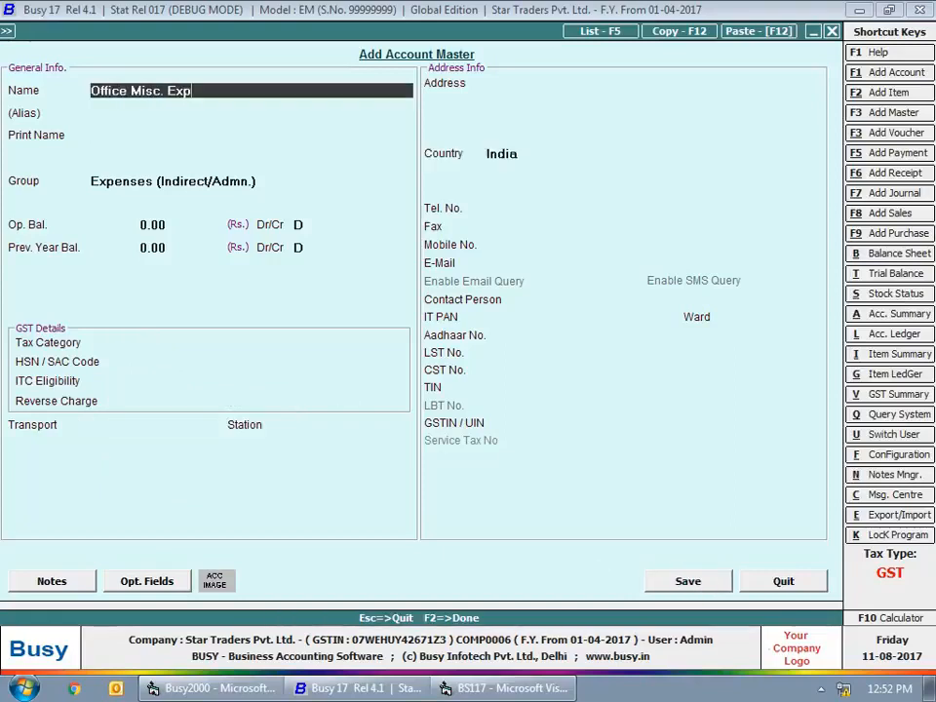
{"action": "type", "text": "ense (Soaps, Phenyl)"}
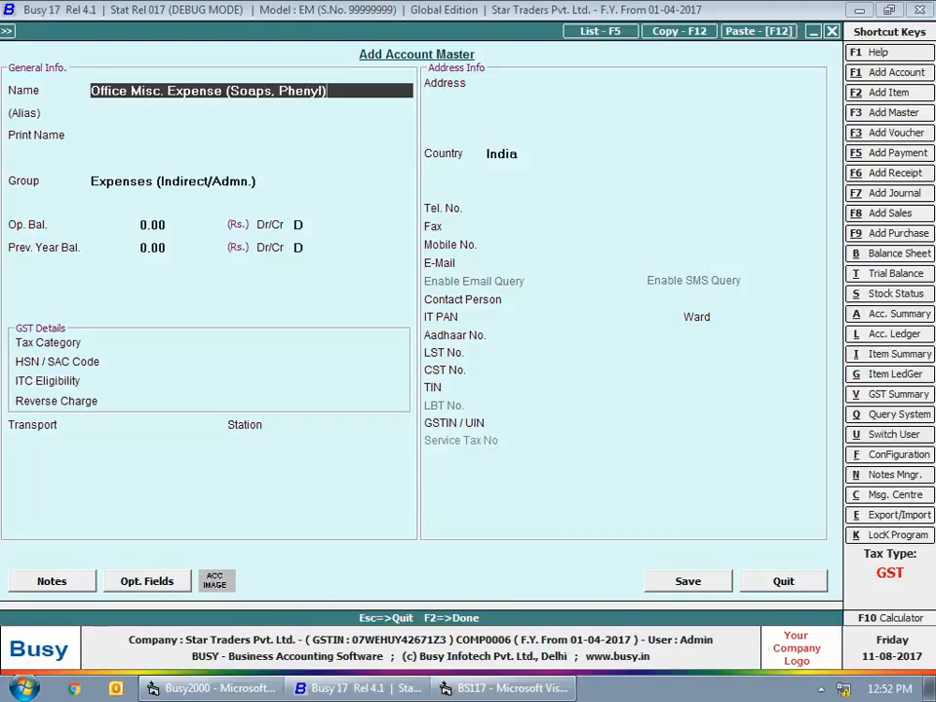
{"action": "key", "text": "Return"}
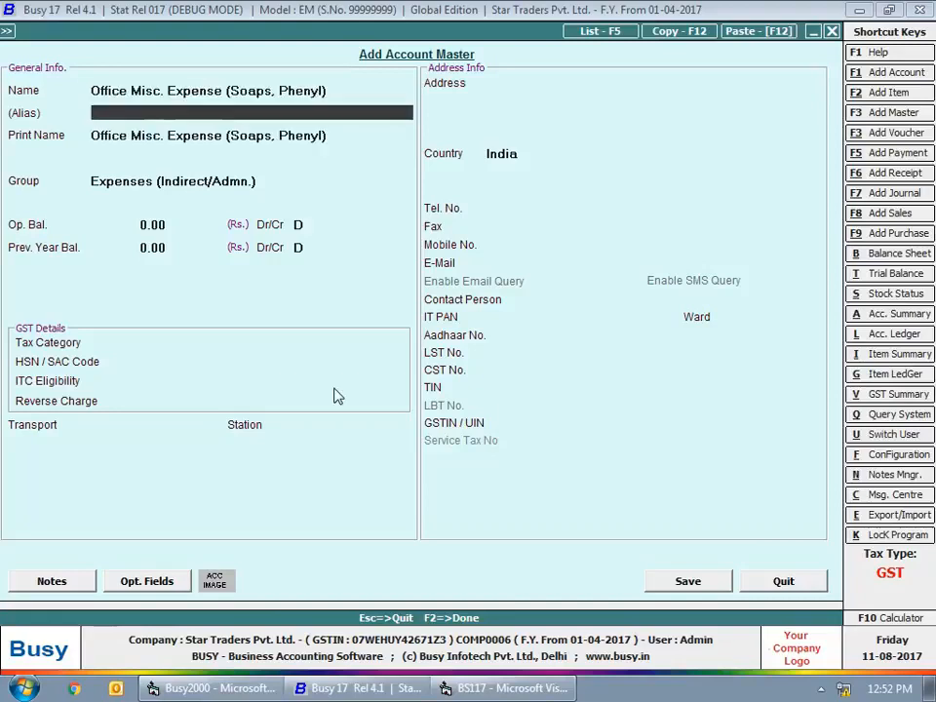
{"action": "key", "text": "Return"}
{"action": "key", "text": "Return"}
{"action": "key", "text": "Return"}
{"action": "key", "text": "Return"}
{"action": "key", "text": "Return"}
{"action": "key", "text": "Return"}
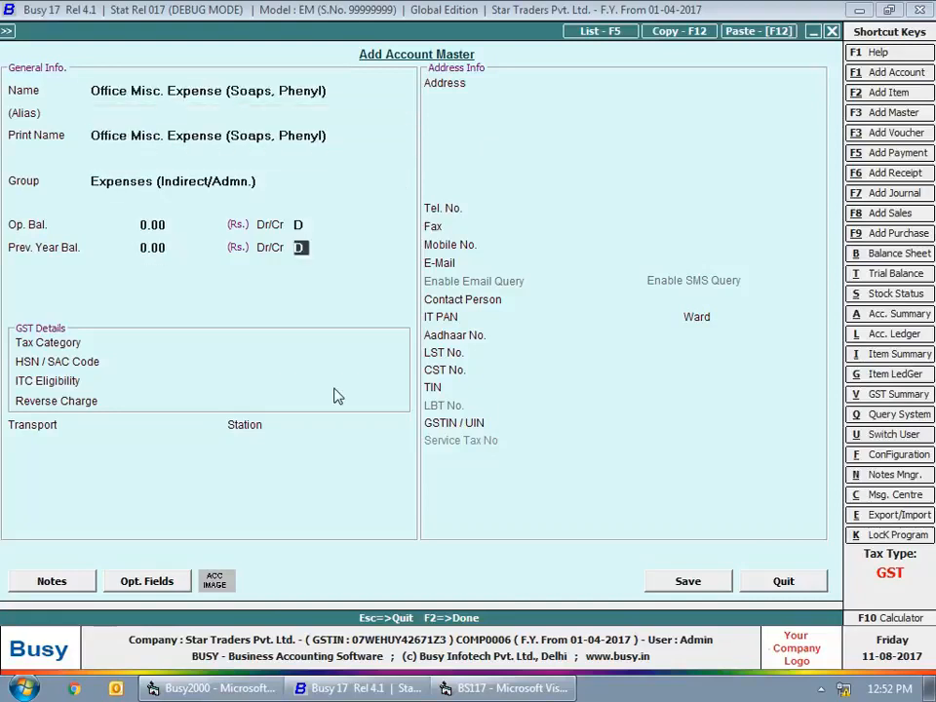
- Fill the miscellaneous expense account's GST details with GST 18%, Input Goods and Based on Daily Limit, and save it
{"action": "key", "text": "Return"}
{"action": "type", "text": "gst"}
{"action": "key", "text": "Return"}
{"action": "key", "text": "Return"}
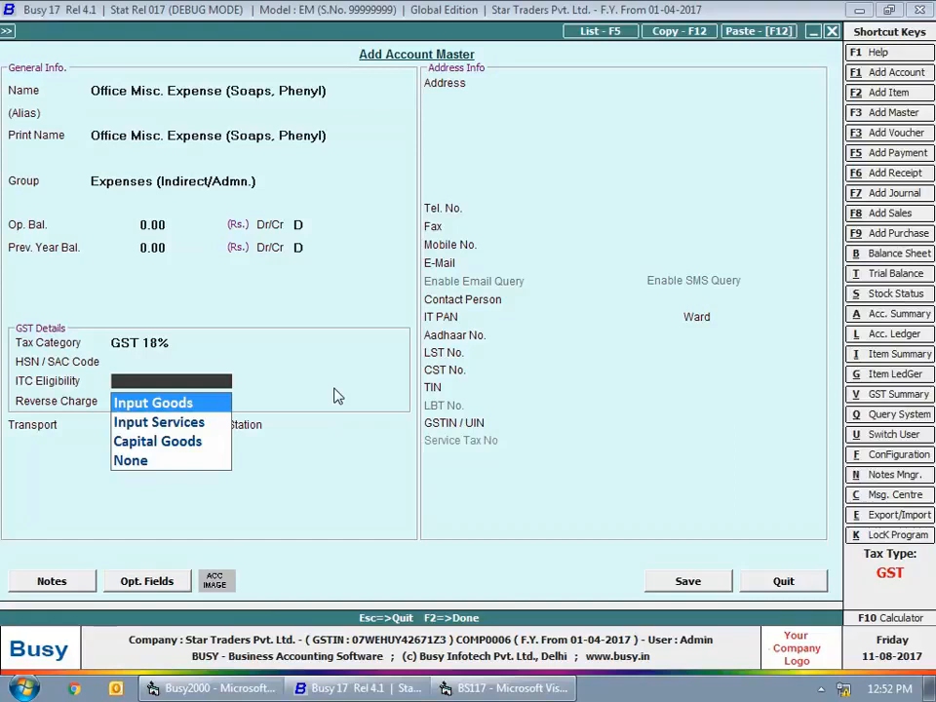
{"action": "key", "text": "Return"}
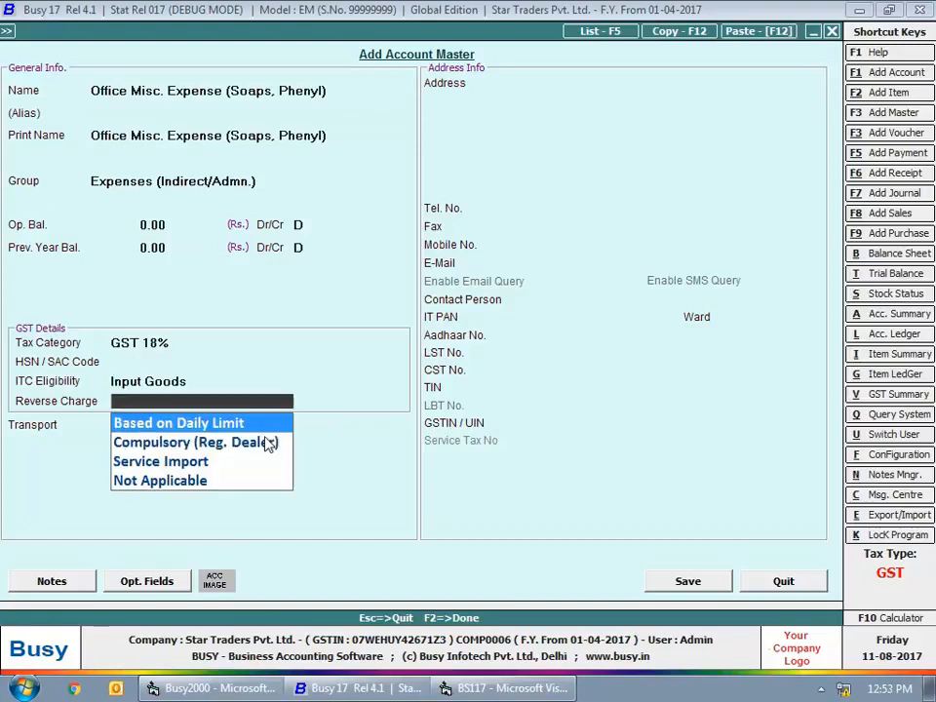
{"action": "key", "text": "Return"}
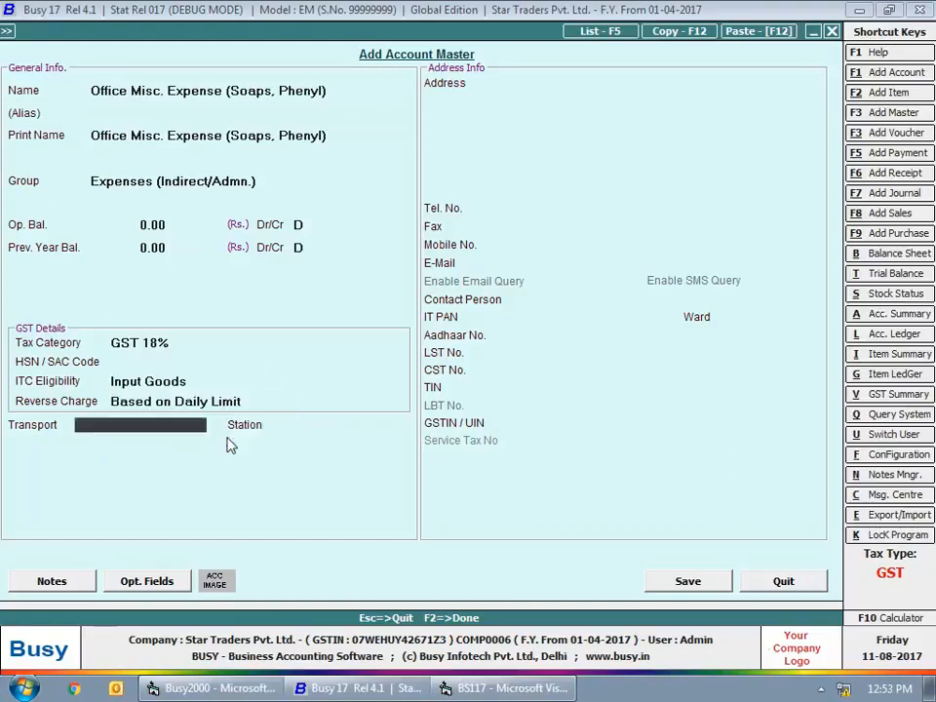
{"action": "left_click", "coordinate": [717, 583]}
- Name the new account "Food & Beverages", keeping the default group and zero balances
{"action": "type", "text": "Food & Be"}
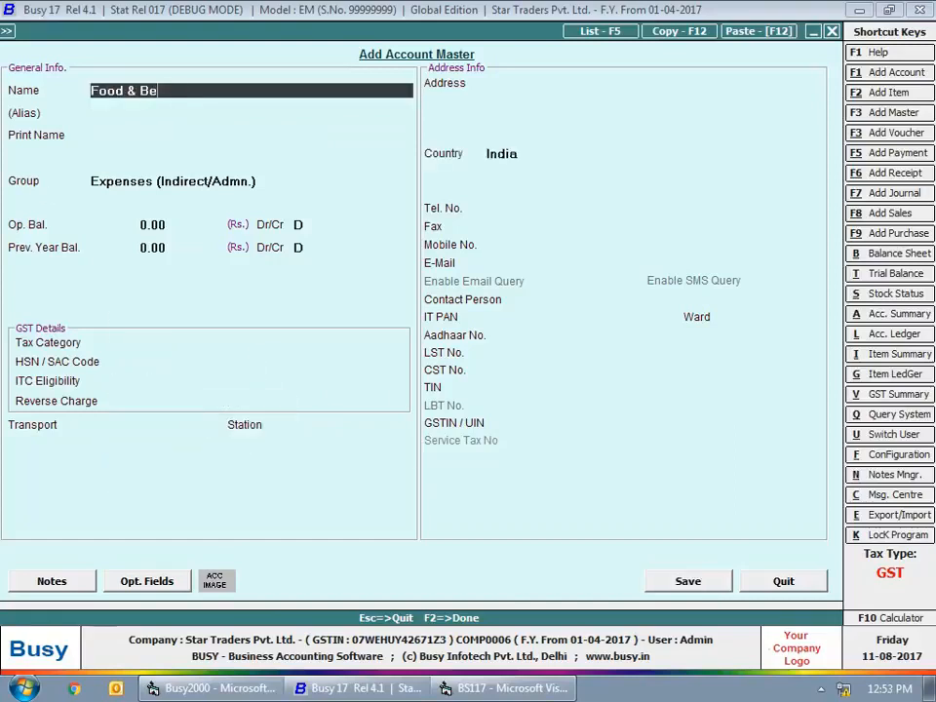
{"action": "type", "text": "verages"}
{"action": "key", "text": "Return"}
{"action": "key", "text": "Return"}
{"action": "key", "text": "Return"}
{"action": "key", "text": "Return"}
- Set the tax category of the Food & Beverages account to GST 28%, leaving its HSN / SAC code blank
{"action": "key", "text": "Return"}
{"action": "key", "text": "Return"}
{"action": "key", "text": "Return"}
{"action": "key", "text": "Return"}
{"action": "type", "text": "gs"}
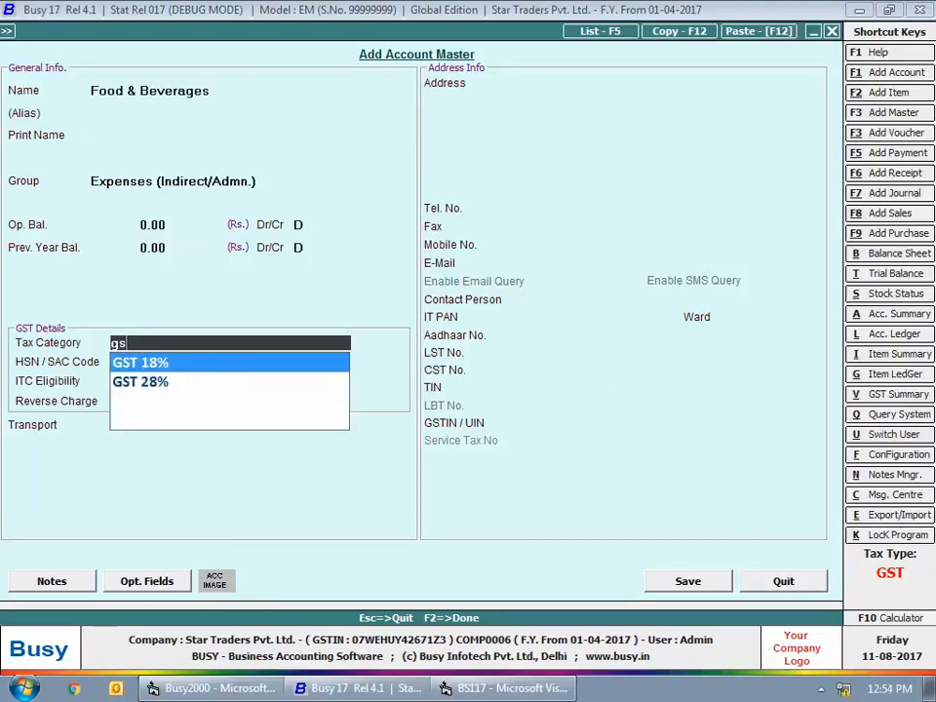
{"action": "key", "text": "Down"}
{"action": "key", "text": "Return"}
{"action": "key", "text": "Return"}
- Set Food & Beverages to ITC eligibility None and reverse charge Based on Daily Limit, and save the account
{"action": "key", "text": "Down"}
{"action": "key", "text": "Down"}
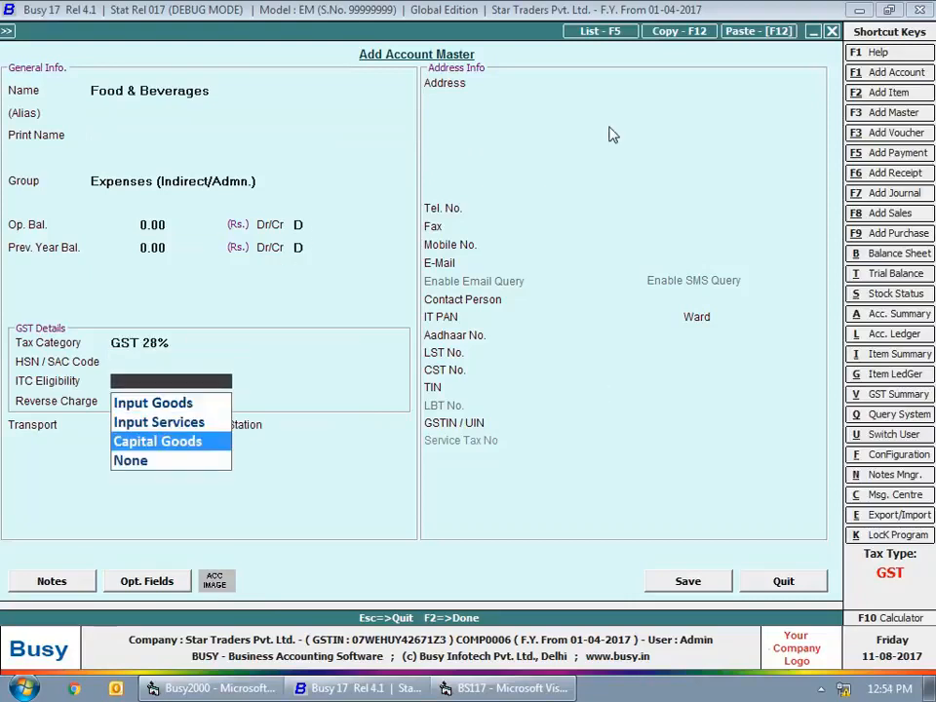
{"action": "key", "text": "Down"}
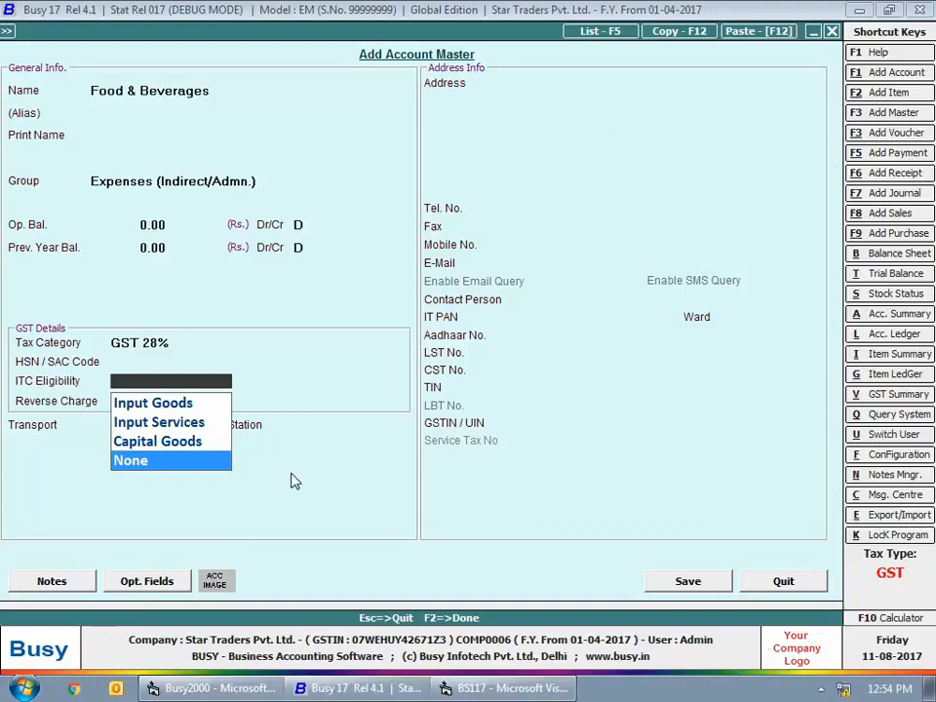
{"action": "key", "text": "Return"}
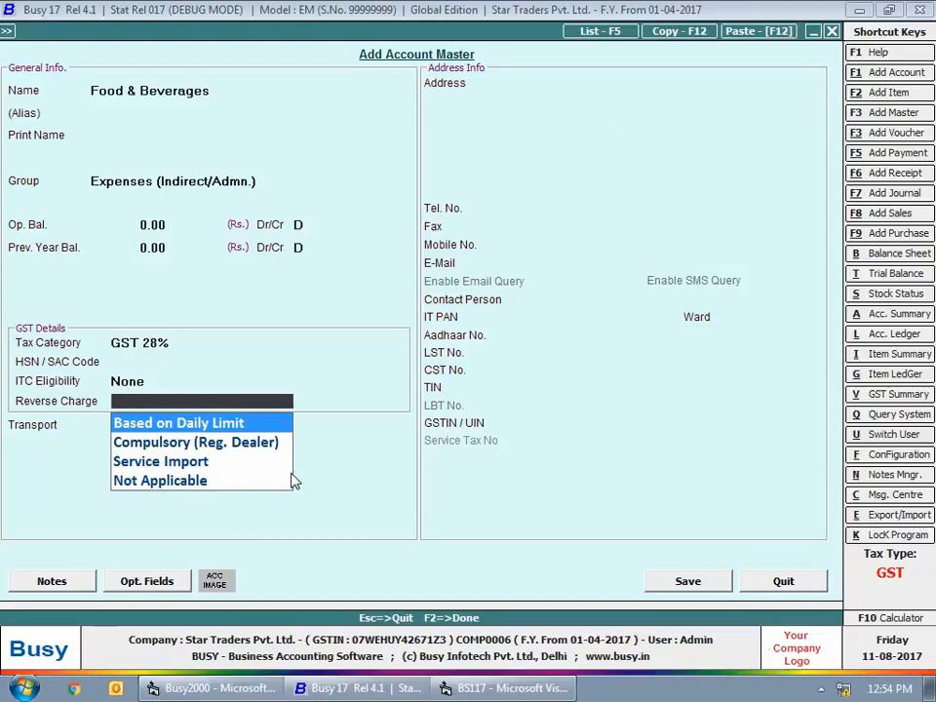
{"action": "key", "text": "Return"}
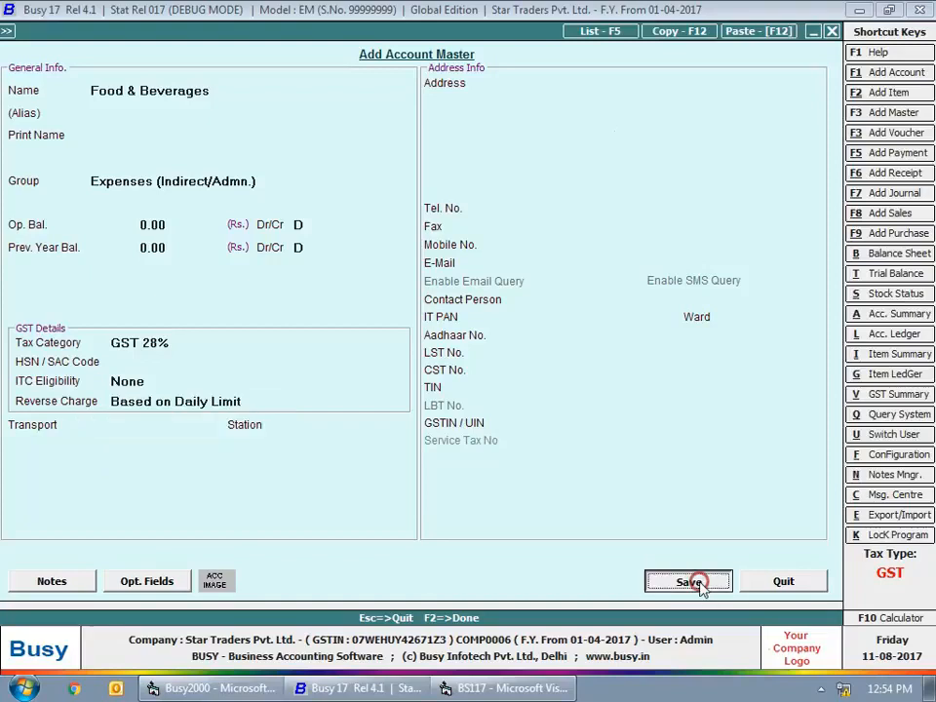
{"action": "left_click", "coordinate": [699, 583]}
- Name the new account "Telephone (Mobile) Expense", keeping the default group and zero balances
{"action": "type", "text": "Telephone (Mo"}
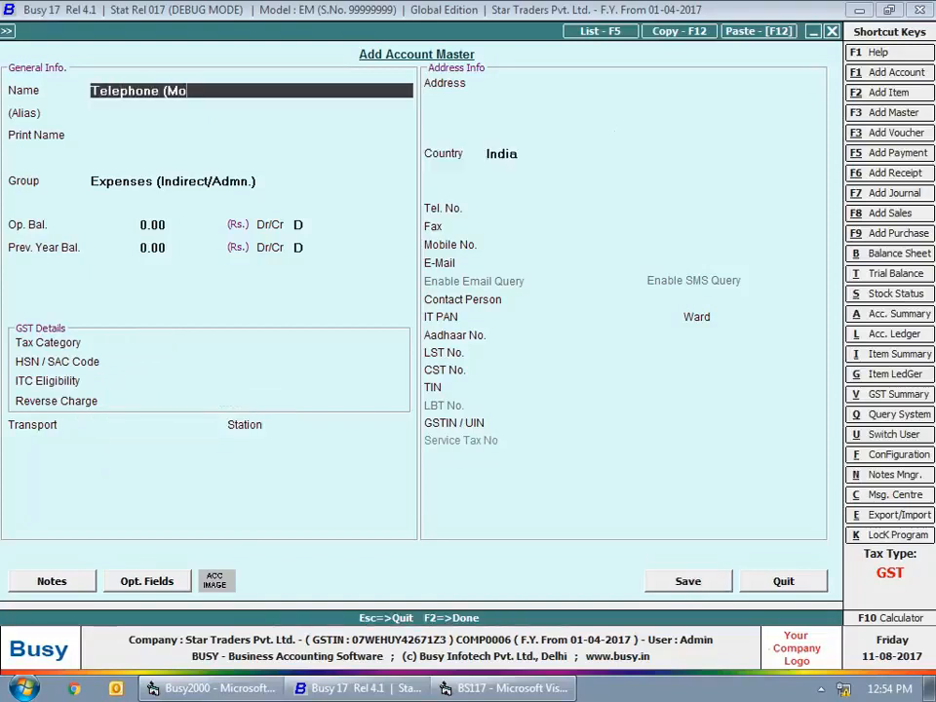
{"action": "type", "text": "bile) Expense"}
{"action": "key", "text": "Return"}
{"action": "key", "text": "Return"}
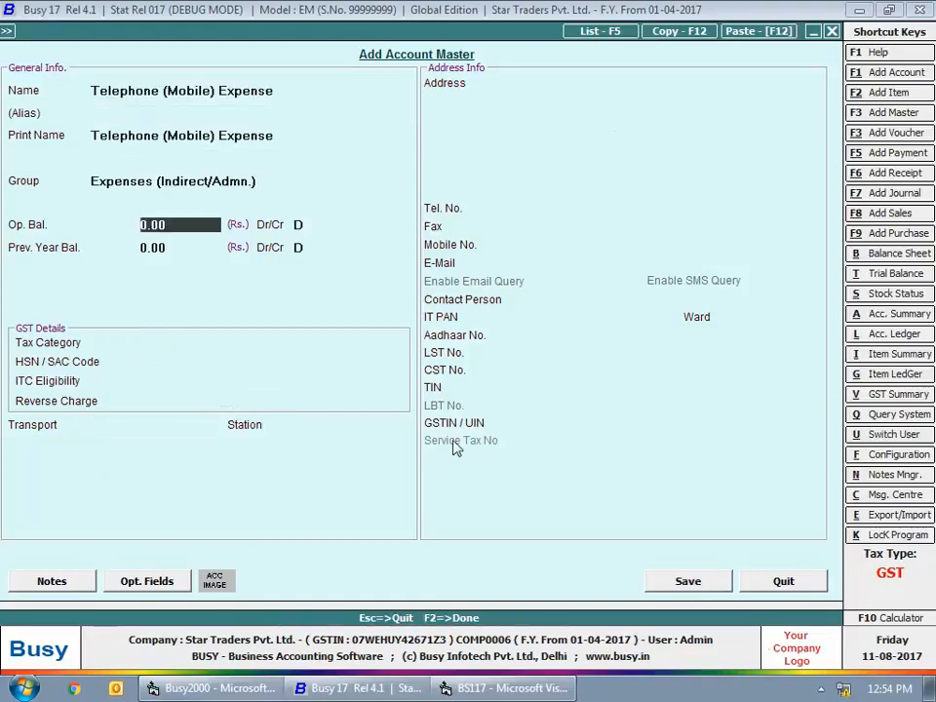
- Fill the telephone expense account's GST details with Services 18%, Input Services and Based on Daily Limit, and save it
{"action": "key", "text": "Return"}
{"action": "key", "text": "Return"}
{"action": "type", "text": "s"}
{"action": "key", "text": "Return"}
{"action": "key", "text": "Return"}
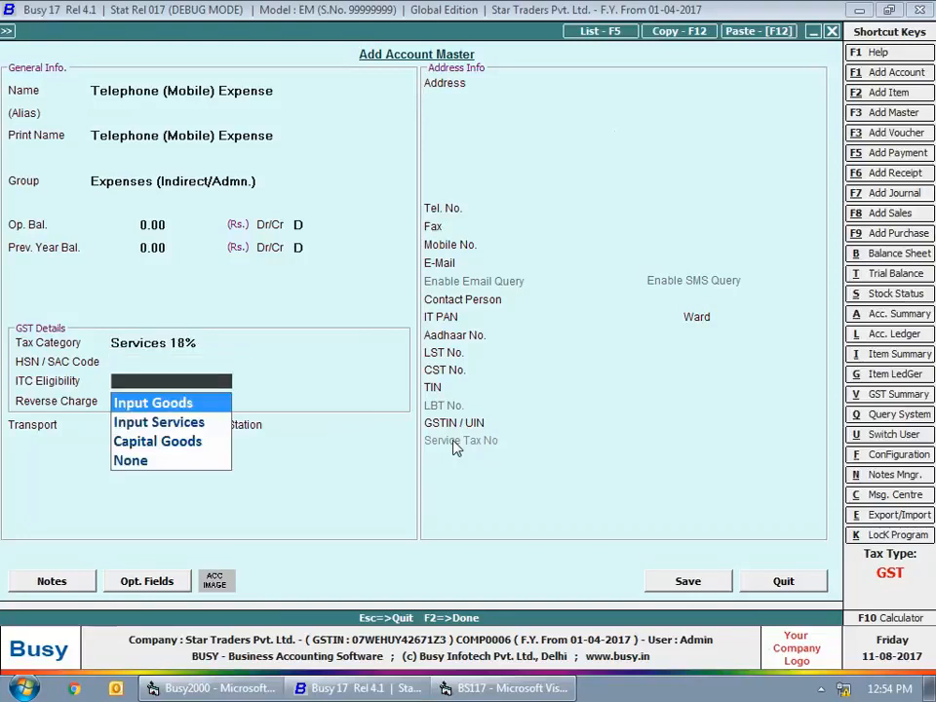
{"action": "key", "text": "Down"}
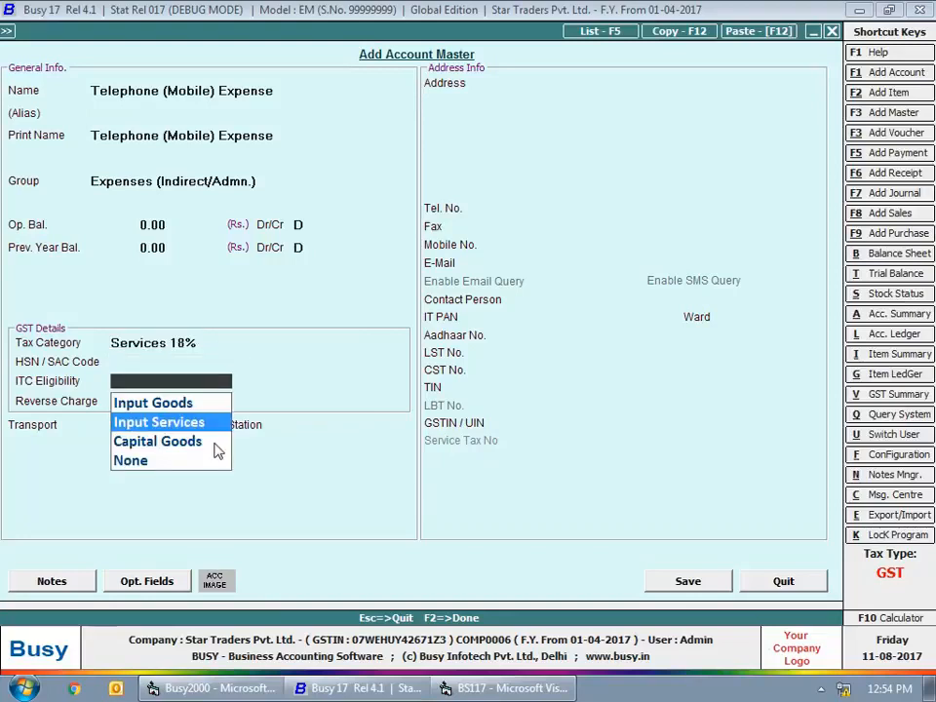
{"action": "key", "text": "Return"}
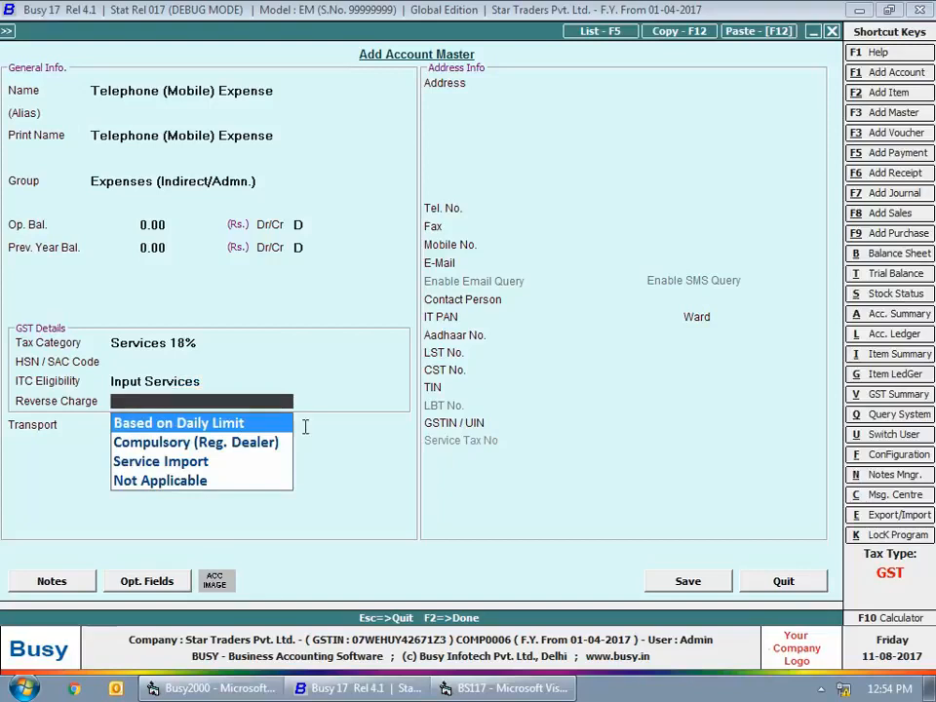
{"action": "key", "text": "Return"}
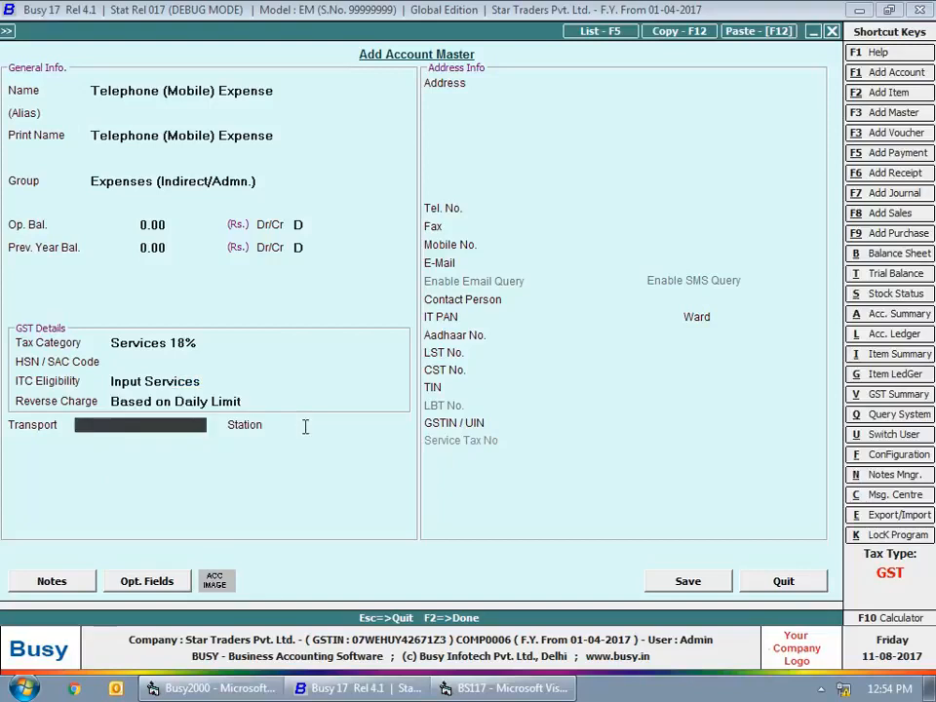
{"action": "left_click", "coordinate": [688, 582]}
- Name the new account "Car Servicing Expense", keeping the default group and a zero opening balance
{"action": "type", "text": "Car Servicing Expense"}
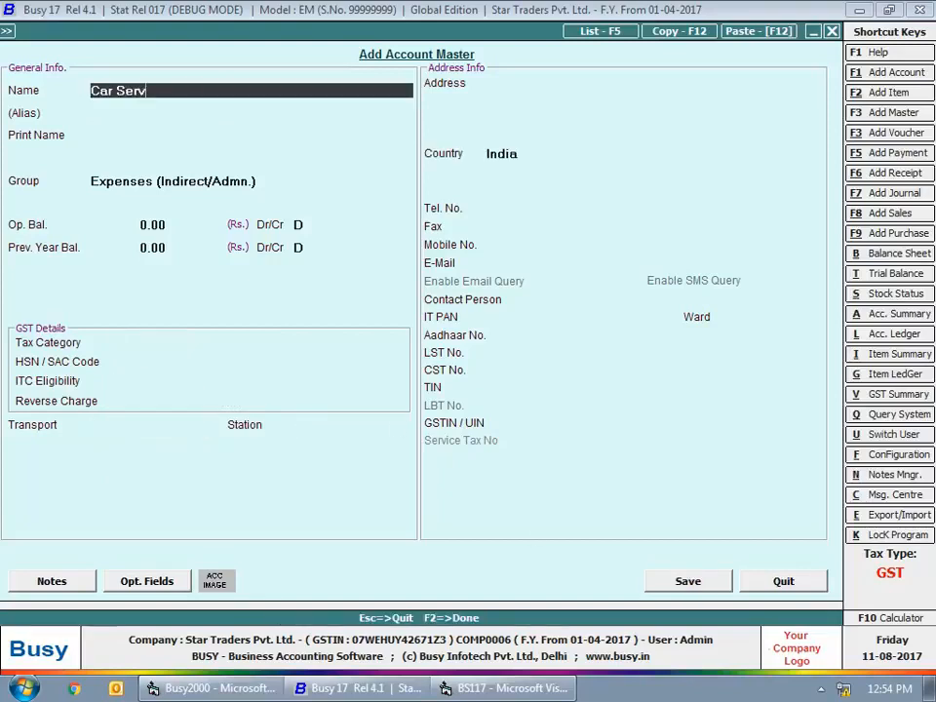
{"action": "key", "text": "Return"}
- Set the car servicing account's GST details to Services 18%, Input Services and Based on Daily Limit, and save it
{"action": "key", "text": "Return"}
{"action": "key", "text": "Return"}
{"action": "key", "text": "Return"}
{"action": "key", "text": "Return"}
{"action": "key", "text": "Return"}
{"action": "key", "text": "Return"}
{"action": "key", "text": "Return"}
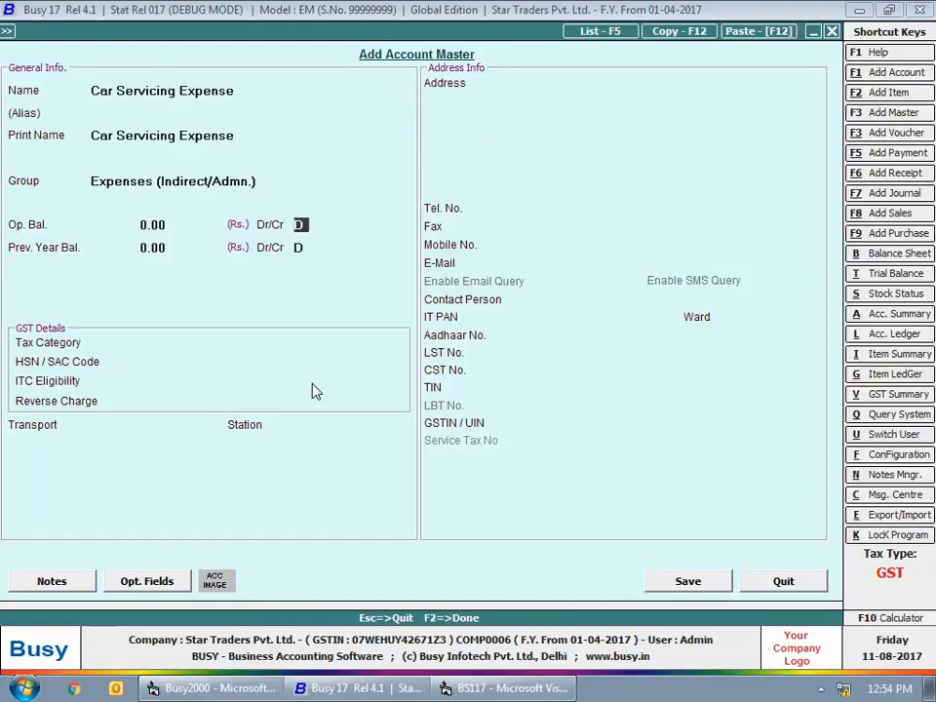
{"action": "type", "text": "ser"}
{"action": "key", "text": "Return"}
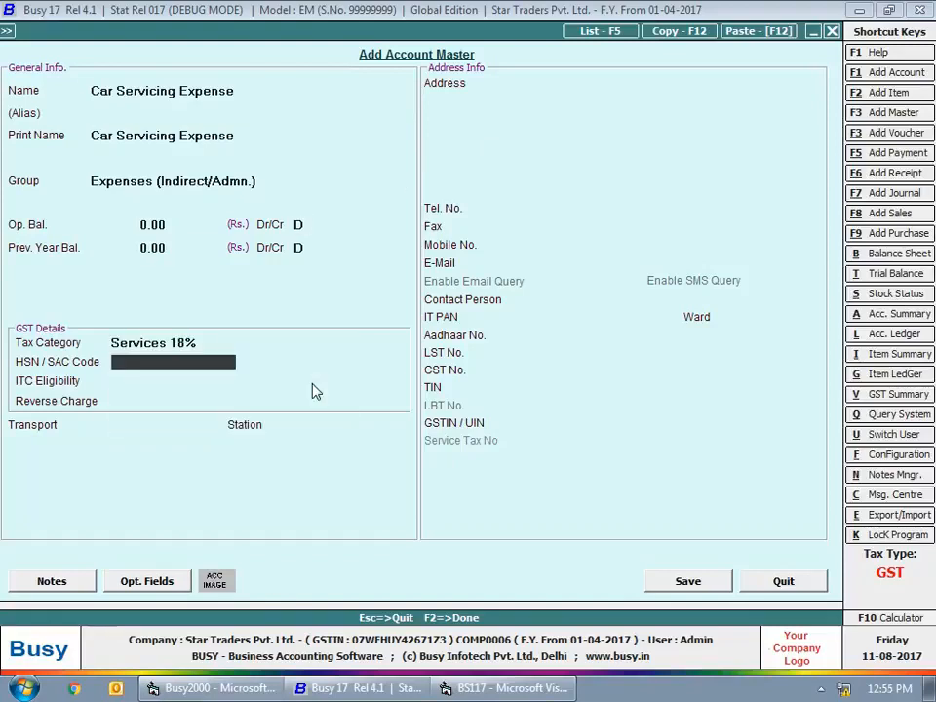
{"action": "key", "text": "Return"}
{"action": "key", "text": "Down"}
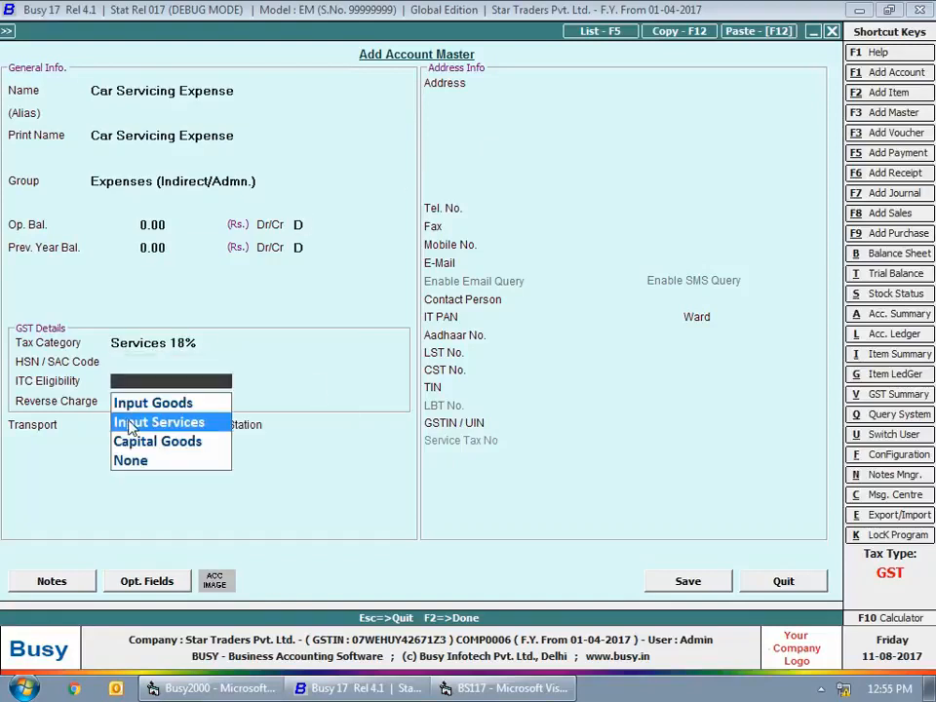
{"action": "key", "text": "Return"}
{"action": "key", "text": "Return"}
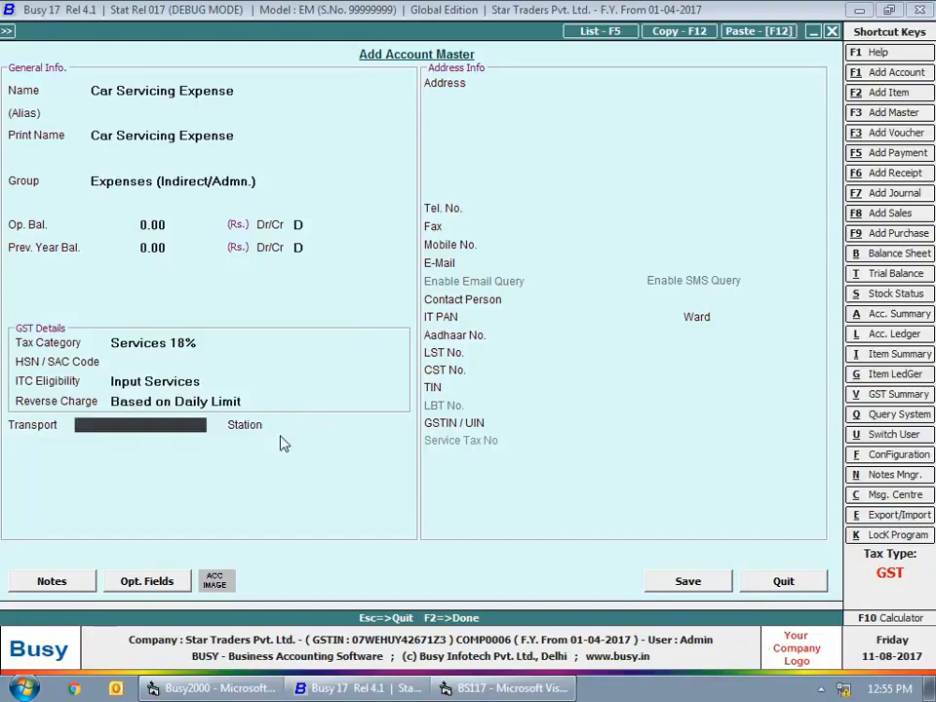
{"action": "left_click", "coordinate": [685, 583]}
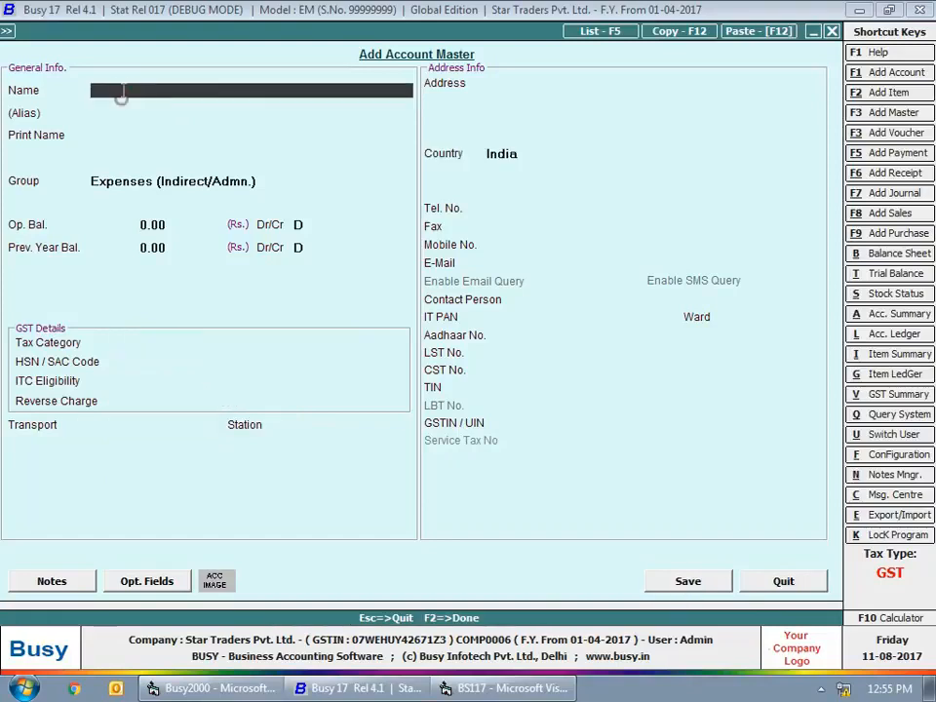
- Name the new account "Transportation Charges (Regd.)", keeping the default group and zero balances
{"action": "type", "text": "Transportation Ch"}
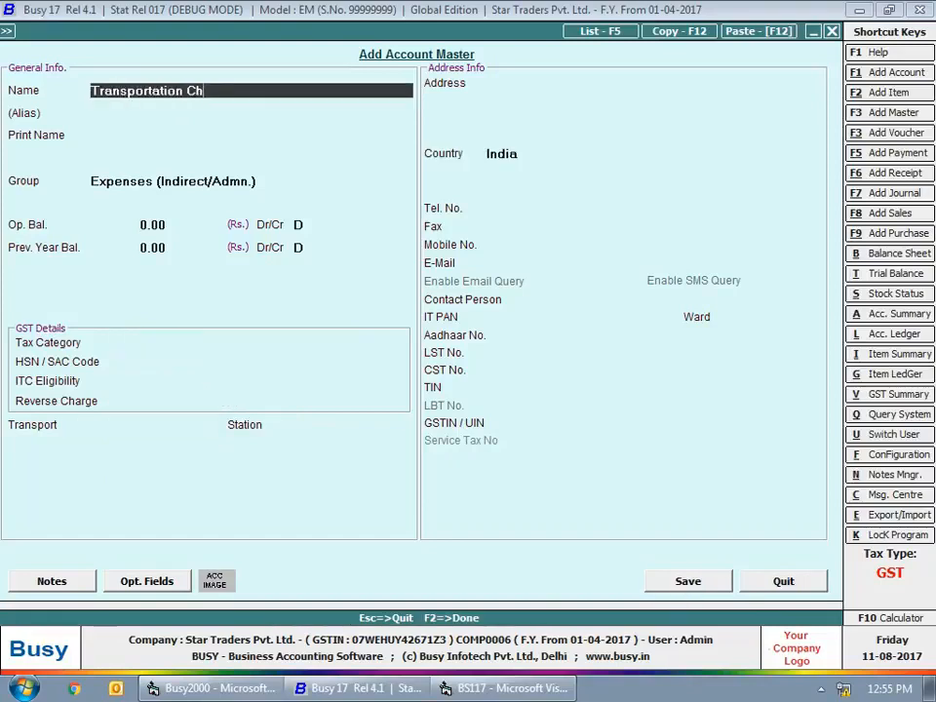
{"action": "type", "text": "arges (Regd.)"}
{"action": "key", "text": "Return"}
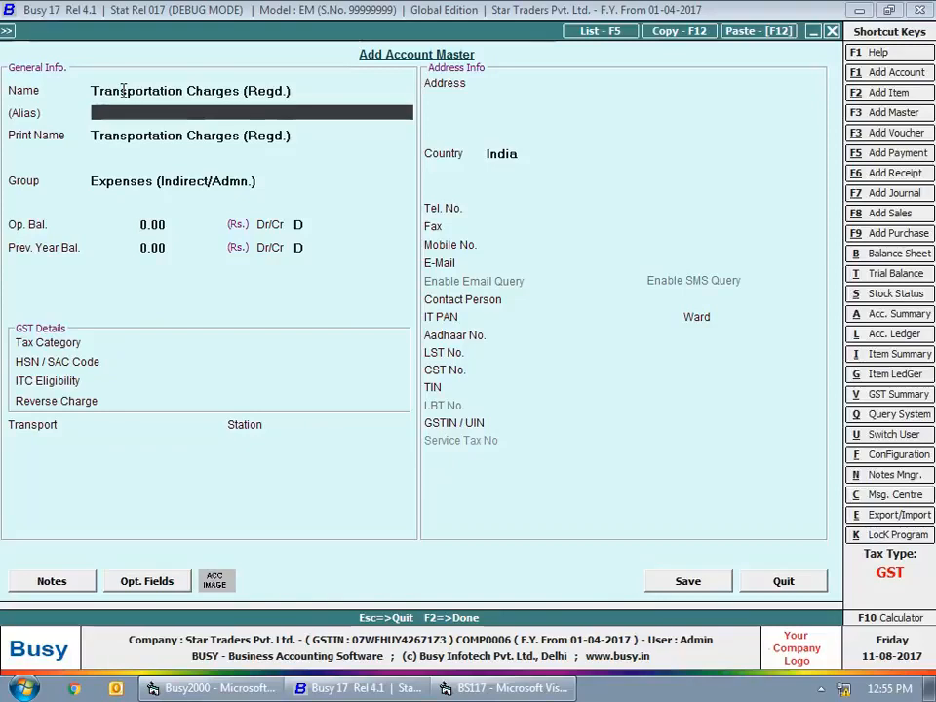
{"action": "key", "text": "Return"}
{"action": "key", "text": "Return"}
{"action": "key", "text": "Return"}
{"action": "key", "text": "Return"}
{"action": "key", "text": "Return"}
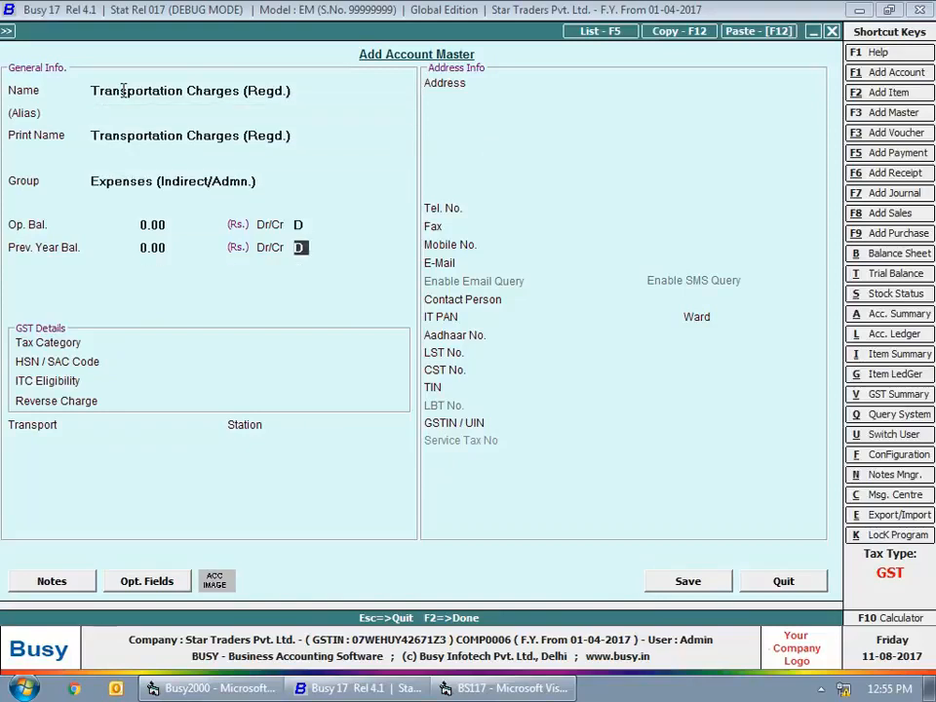
{"action": "key", "text": "Return"}
- Give the registered transportation account Services 18%, Input Services and Compulsory (Reg. Dealer) reverse charge, and save it
{"action": "type", "text": "ser"}
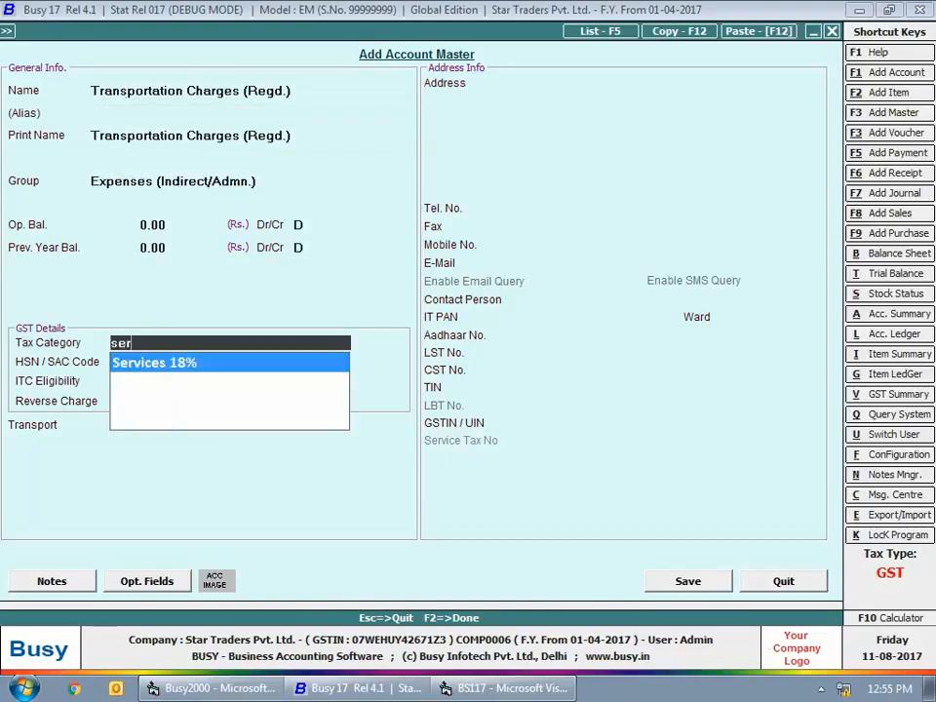
{"action": "key", "text": "Return"}
{"action": "key", "text": "Return"}
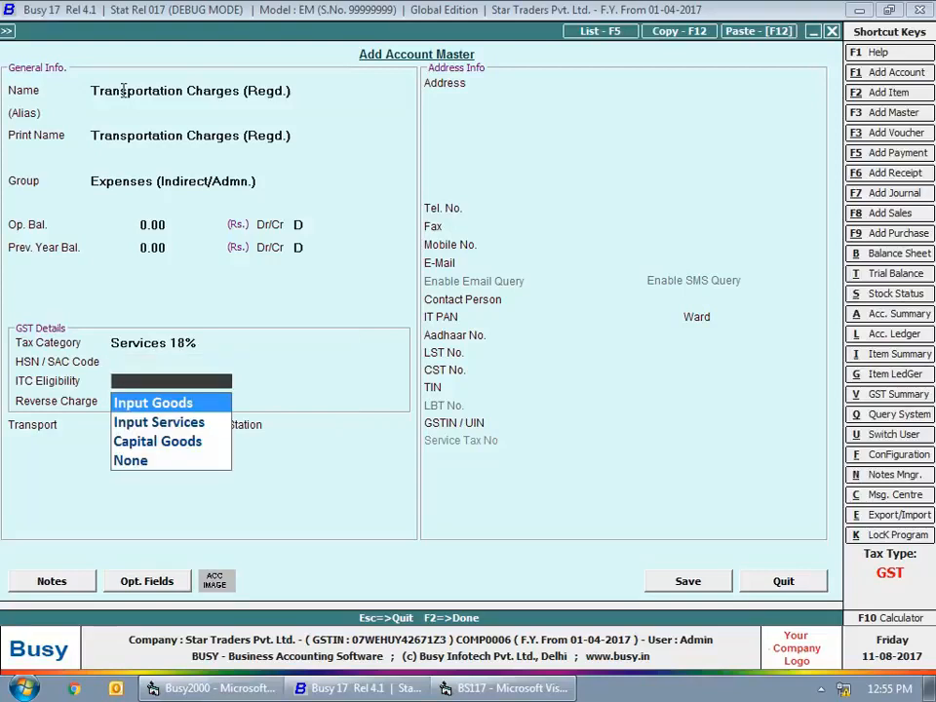
{"action": "key", "text": "Down"}
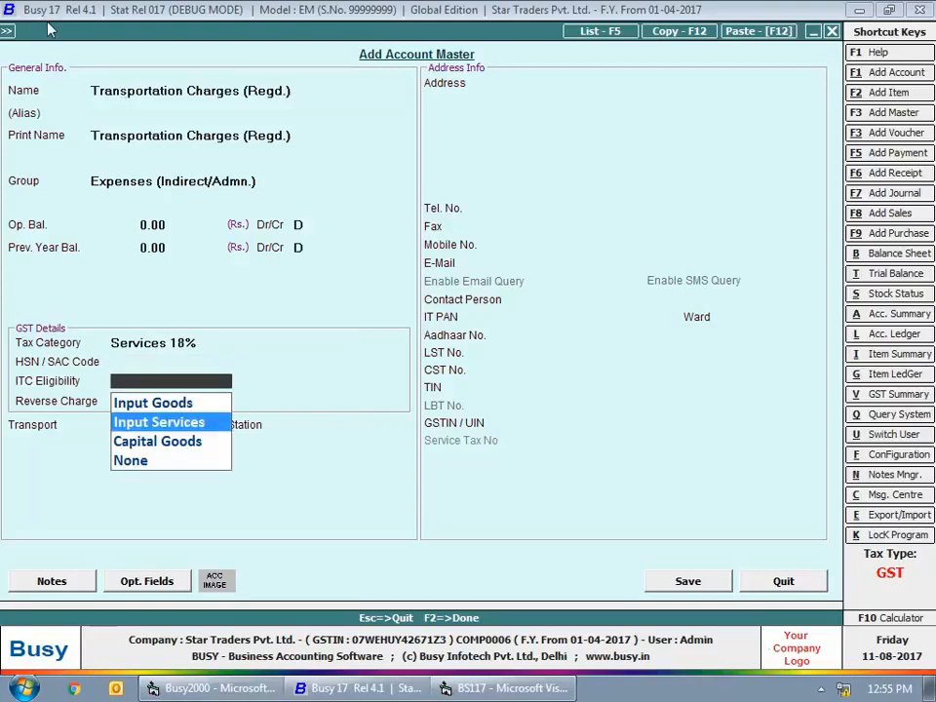
{"action": "key", "text": "Return"}
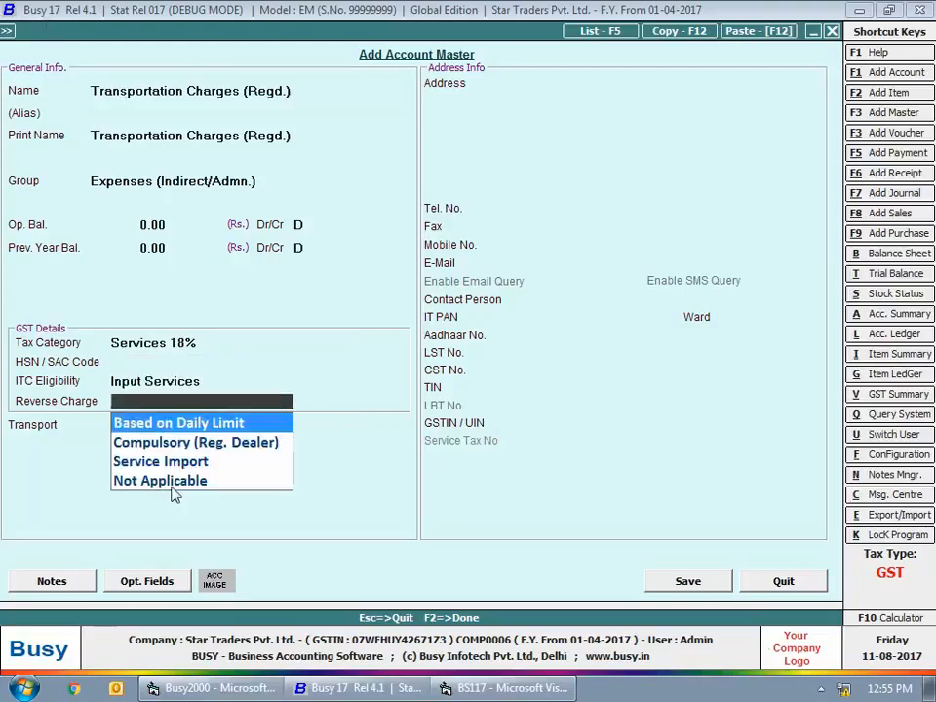
{"action": "key", "text": "Down"}
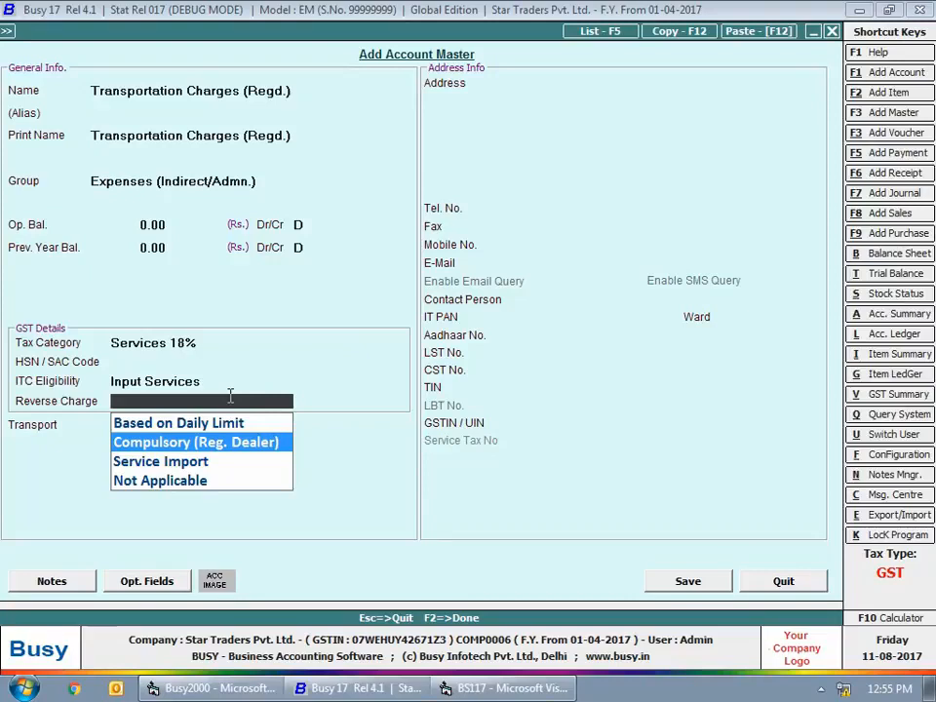
{"action": "key", "text": "Return"}
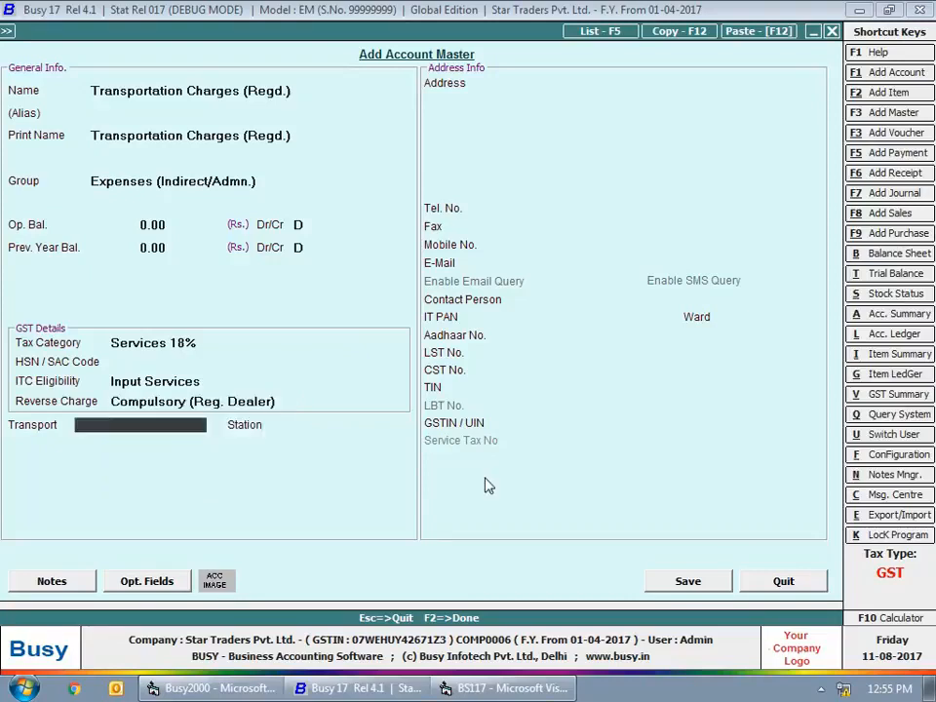
{"action": "left_click", "coordinate": [683, 586]}
- Name the new account "Tranportation Charges (Un Regd.)", keeping the default group and zero balances
{"action": "type", "text": "Tranportation"}
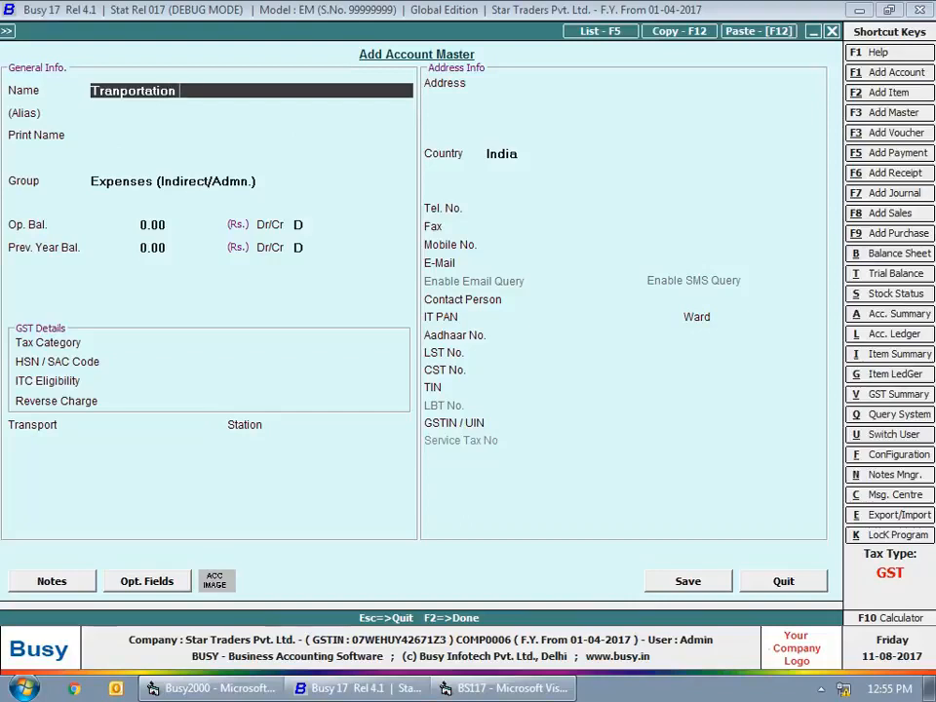
{"action": "type", "text": " Charges (Un regd.)"}
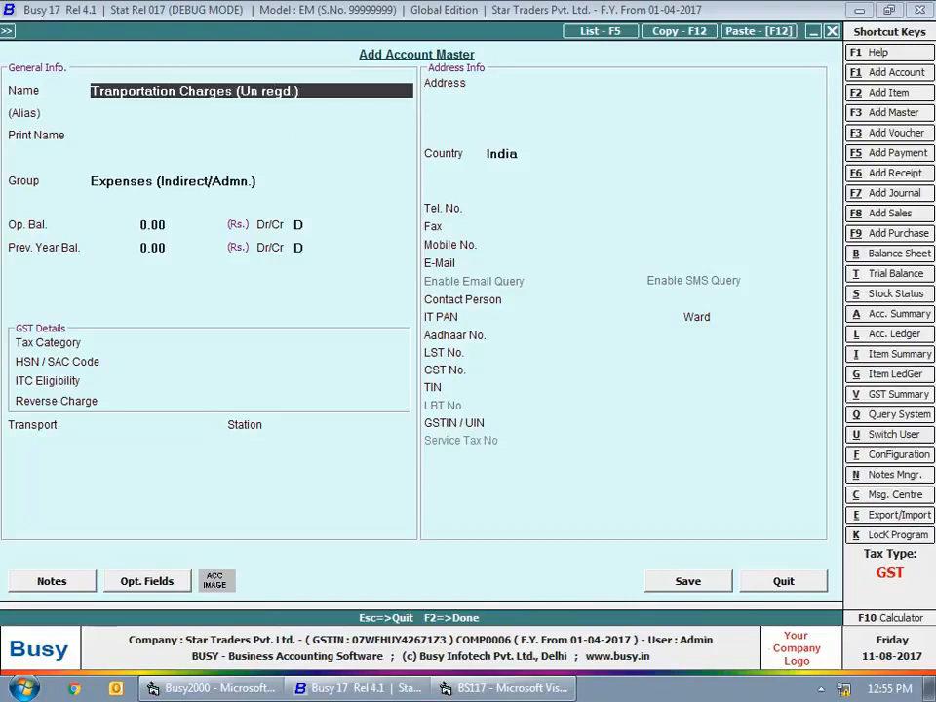
{"action": "key", "text": "Return"}
{"action": "key", "text": "Return"}
{"action": "key", "text": "Return"}
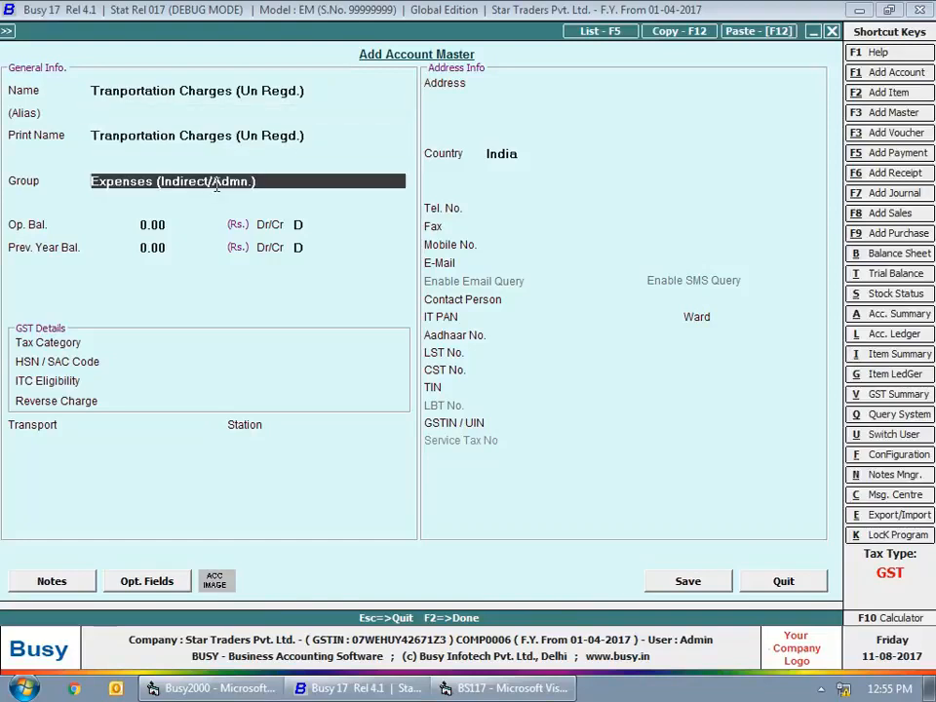
{"action": "key", "text": "Return"}
{"action": "key", "text": "Return"}
- Set the unregistered transportation account to Services 18%, Input Services and Based on Daily Limit, save it, and leave account creation
{"action": "key", "text": "Return"}
{"action": "key", "text": "Return"}
{"action": "type", "text": "se"}
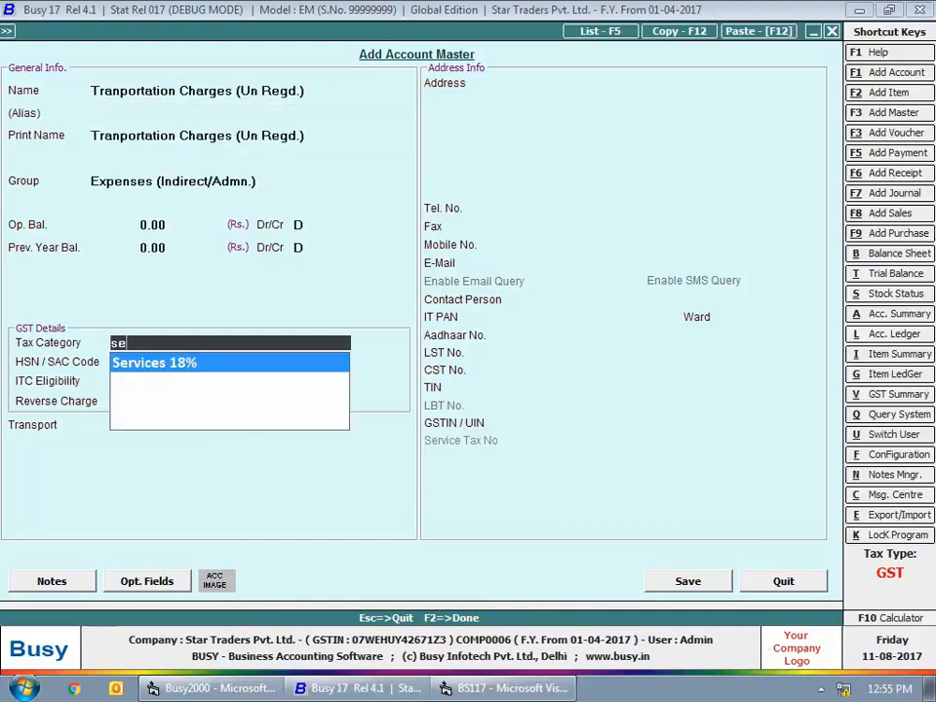
{"action": "type", "text": "r"}
{"action": "key", "text": "Return"}
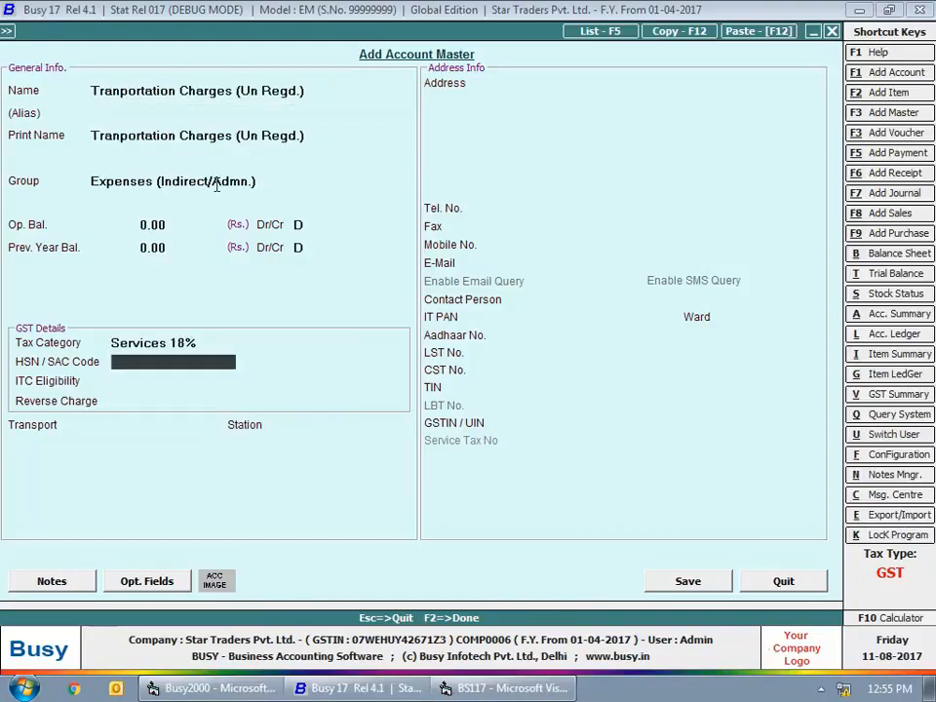
{"action": "key", "text": "Return"}
{"action": "key", "text": "Down"}
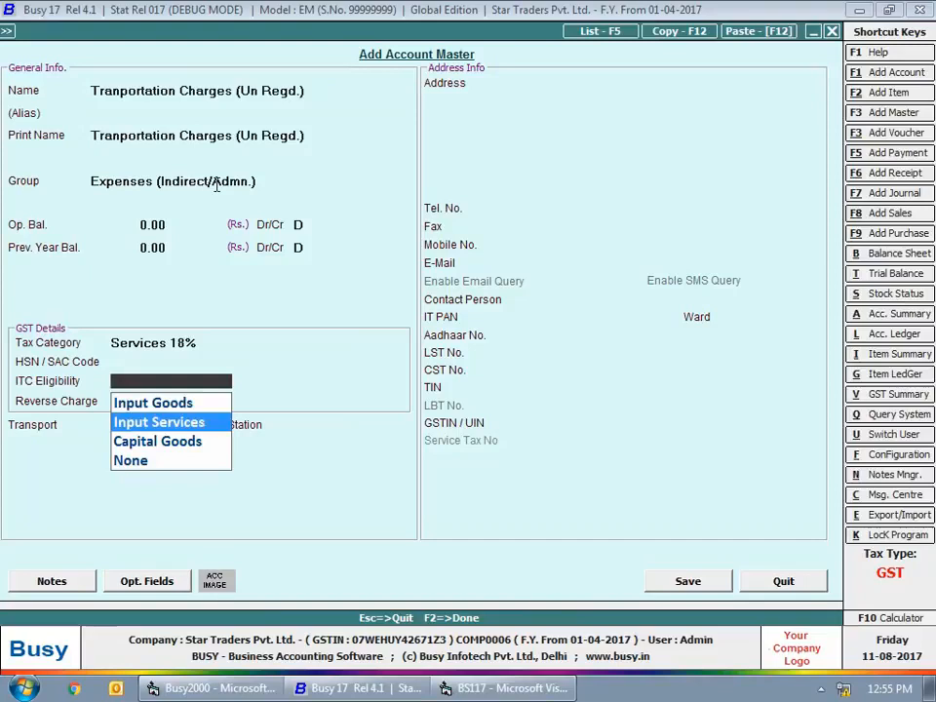
{"action": "key", "text": "Return"}
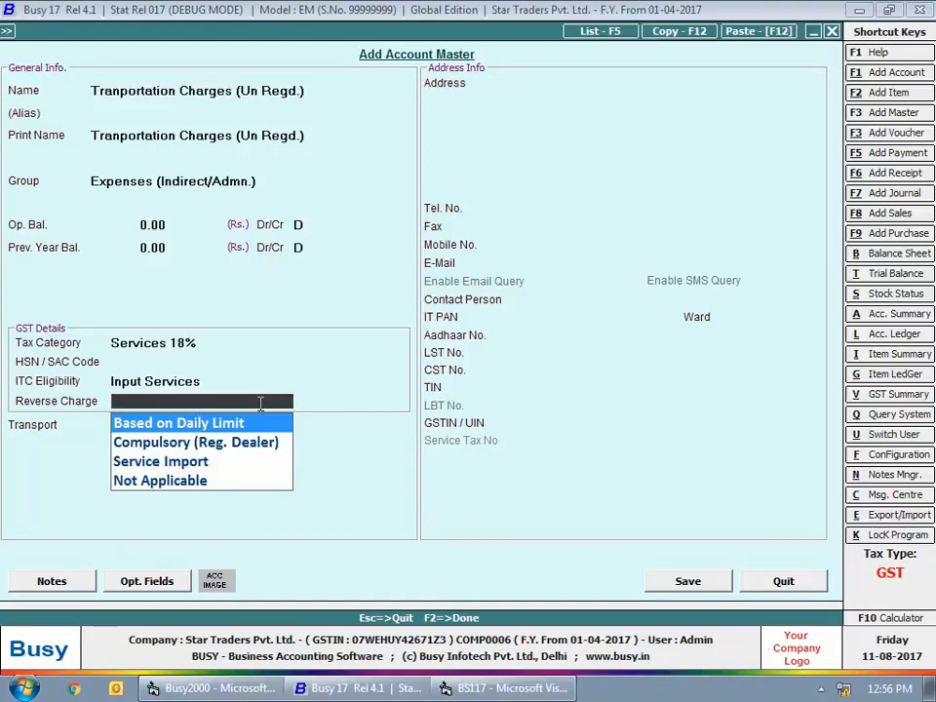
{"action": "key", "text": "Return"}
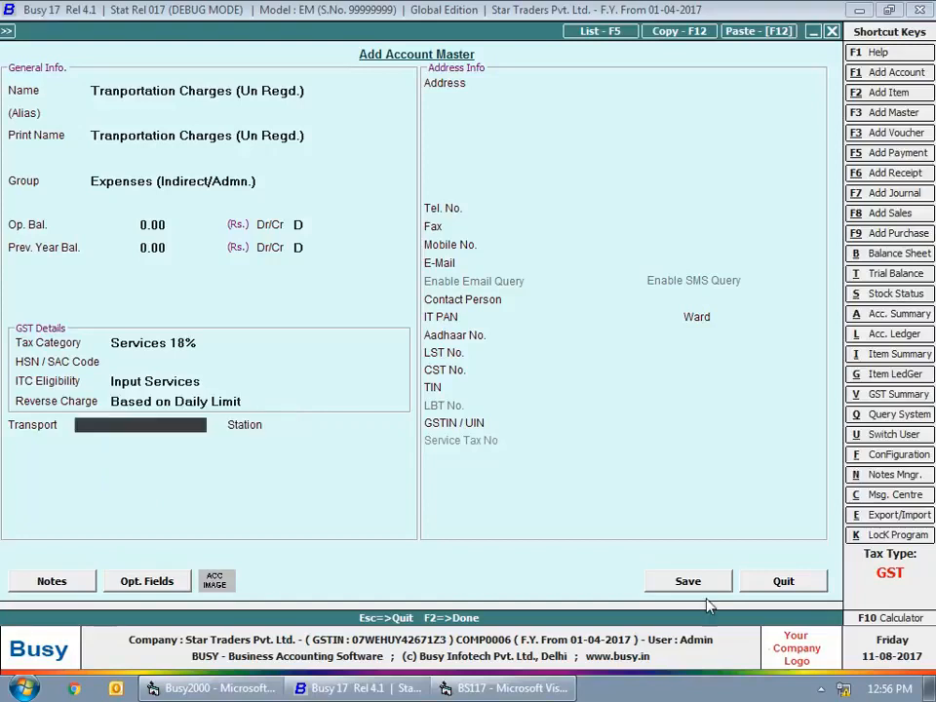
{"action": "left_click", "coordinate": [682, 582]}
{"action": "key", "text": "Escape"}
{"action": "key", "text": "Escape"}
{"action": "key", "text": "Escape"}
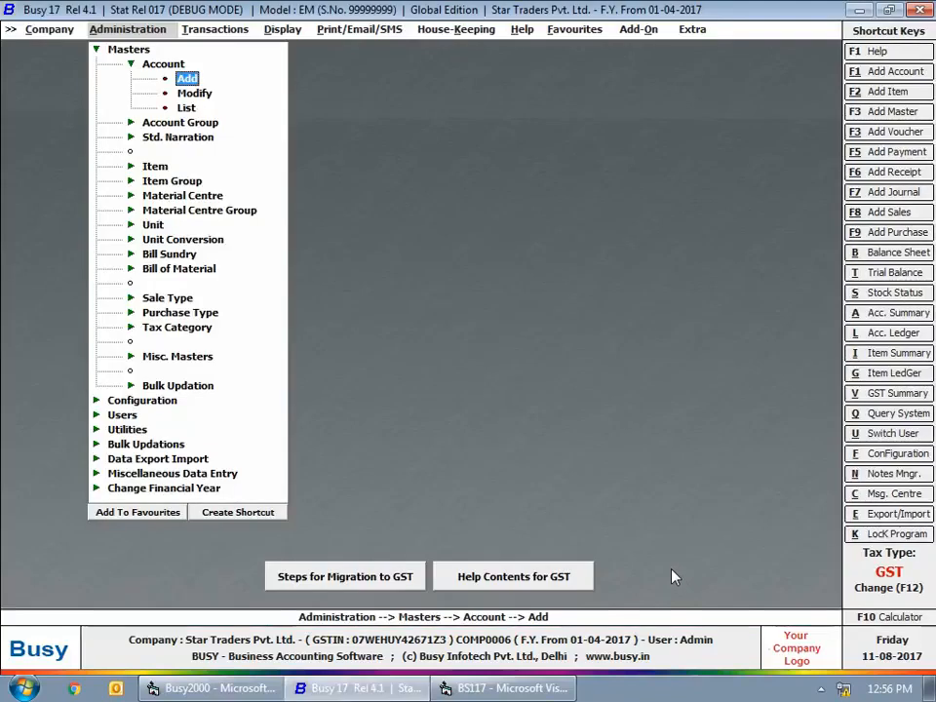
{"action": "key", "text": "Escape"}
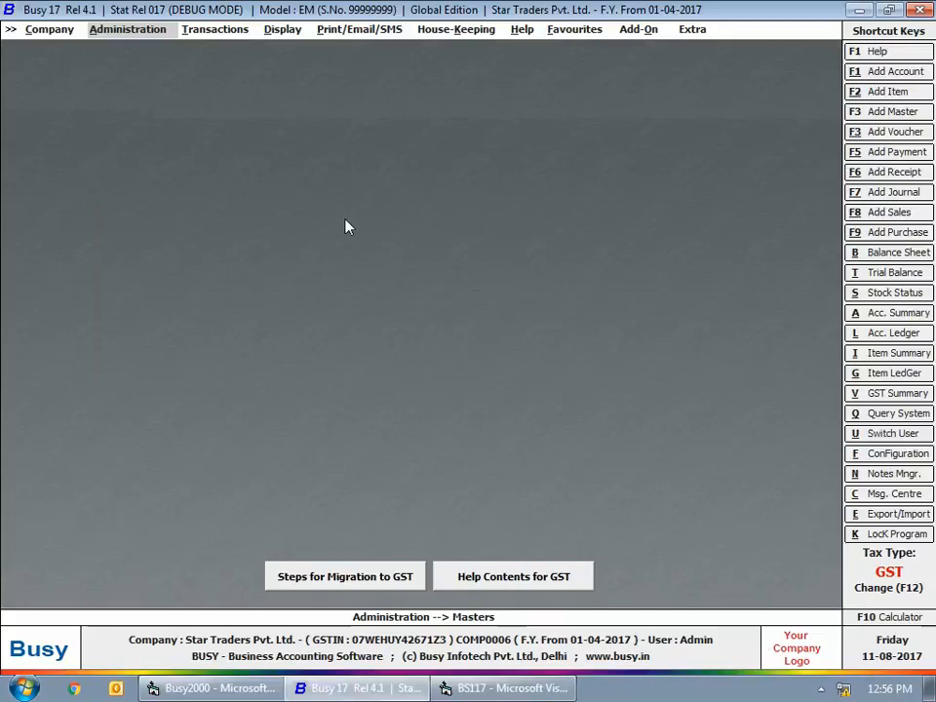
- Start a new payment voucher in the Main series dated 01-07-2017
{"action": "left_click", "coordinate": [214, 29]}
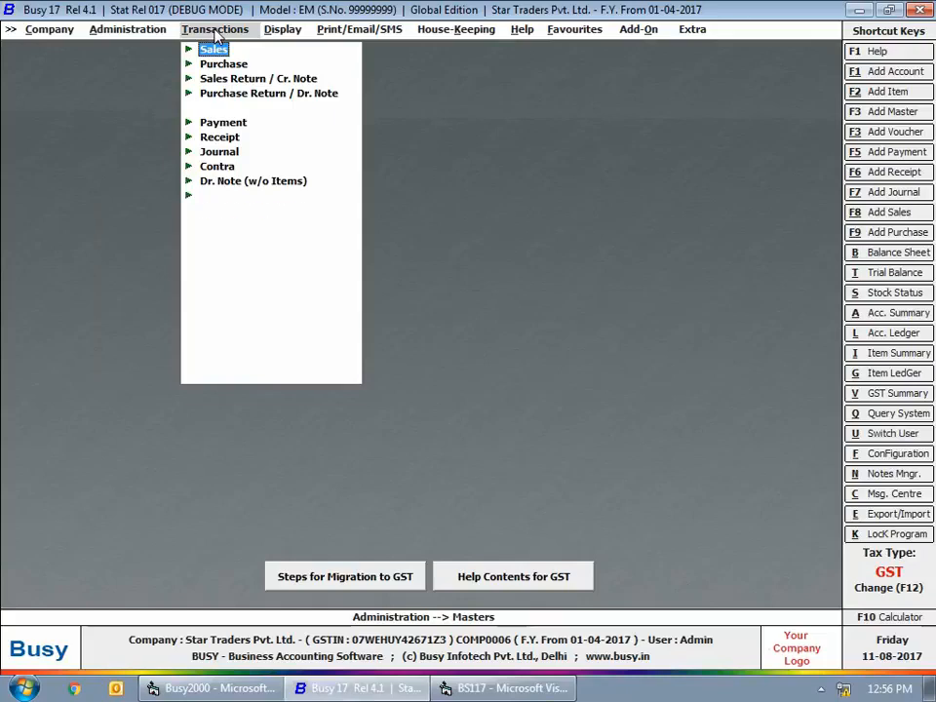
{"action": "left_click", "coordinate": [224, 124]}
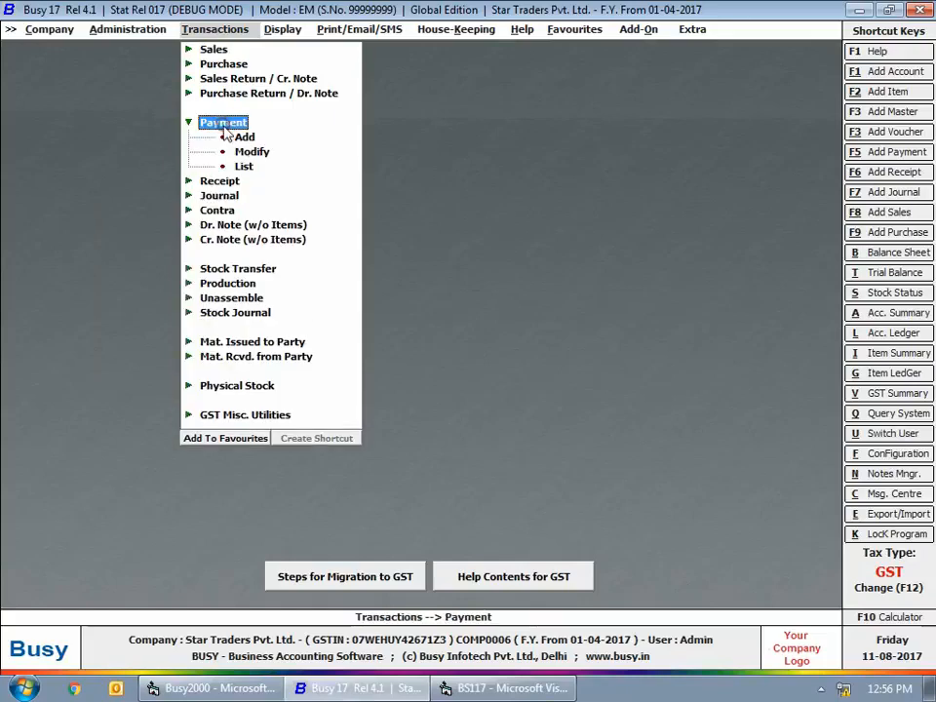
{"action": "left_click", "coordinate": [243, 136]}
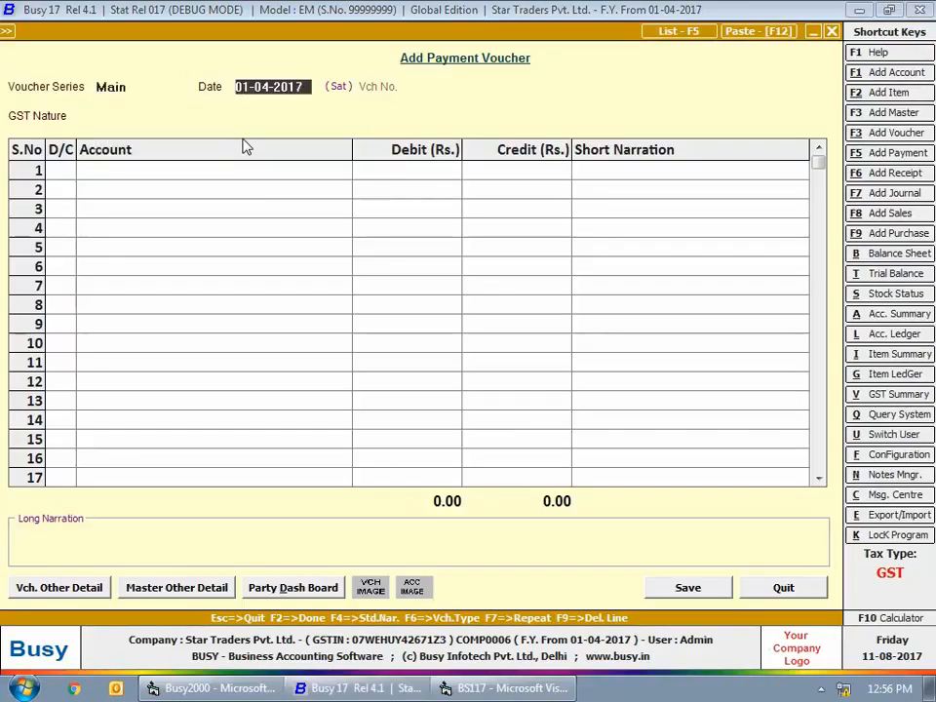
{"action": "type", "text": "1-7"}
{"action": "key", "text": "Return"}
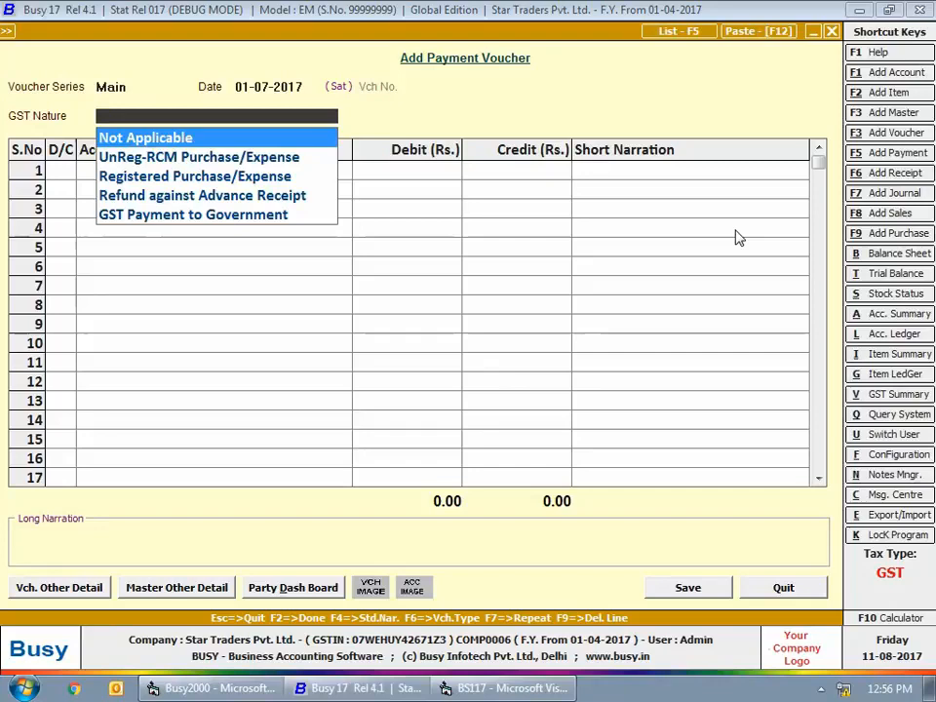
- Review the payment voucher's GST nature options and set it to UnReg-RCM Purchase/Expense
{"action": "key", "text": "Down"}
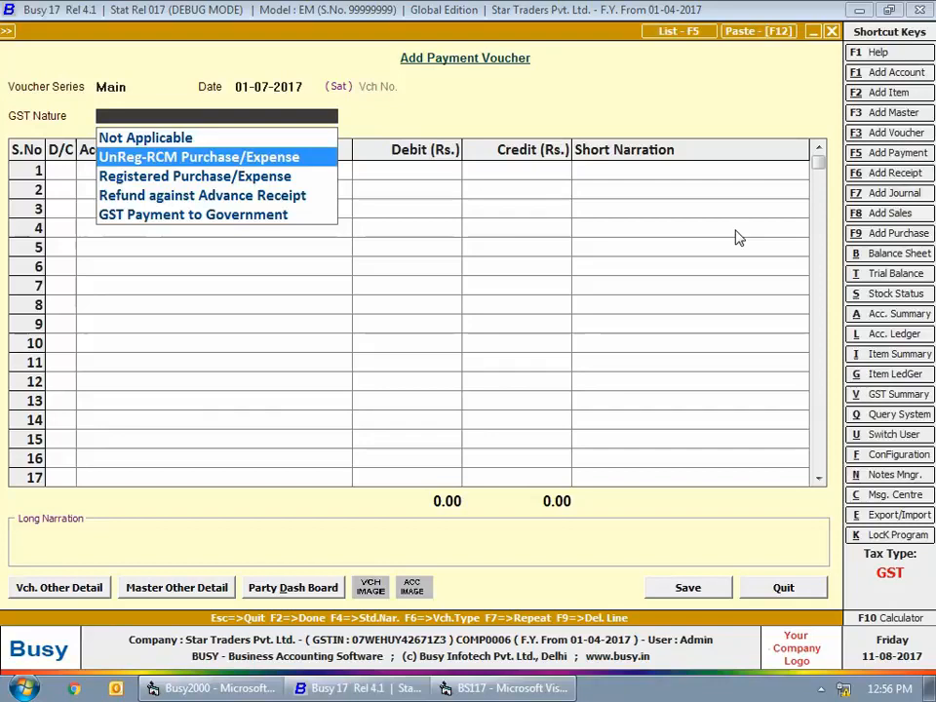
{"action": "key", "text": "Down"}
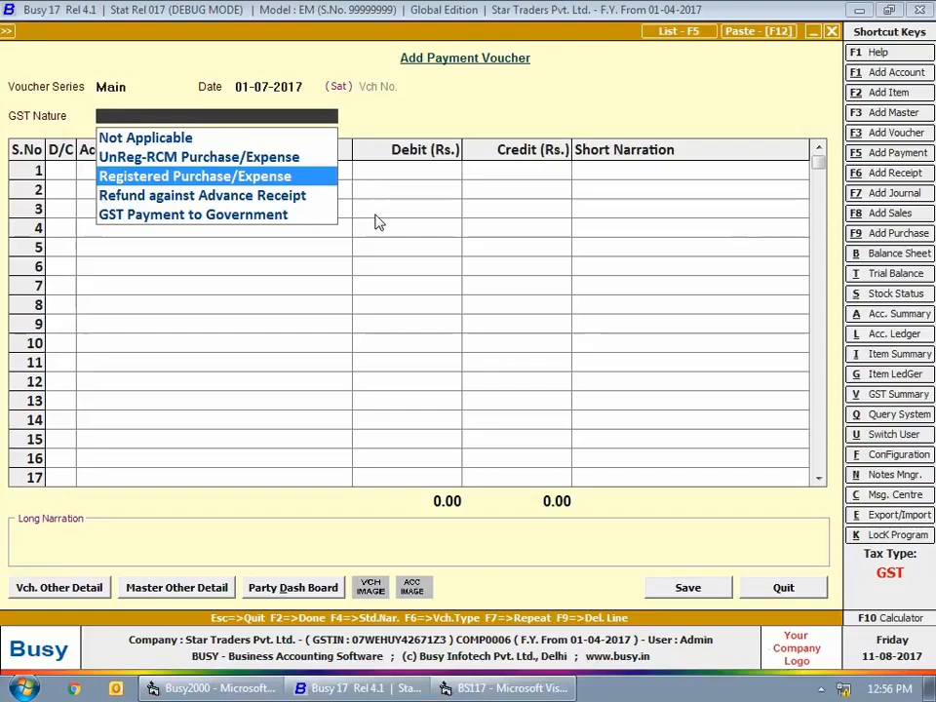
{"action": "key", "text": "Down"}
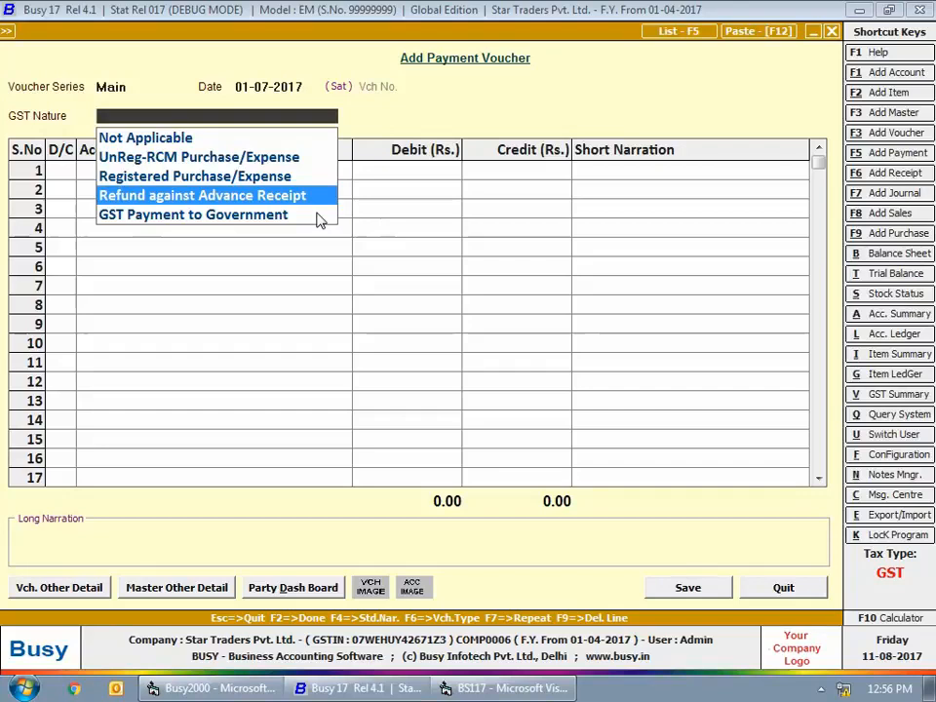
{"action": "key", "text": "Down"}
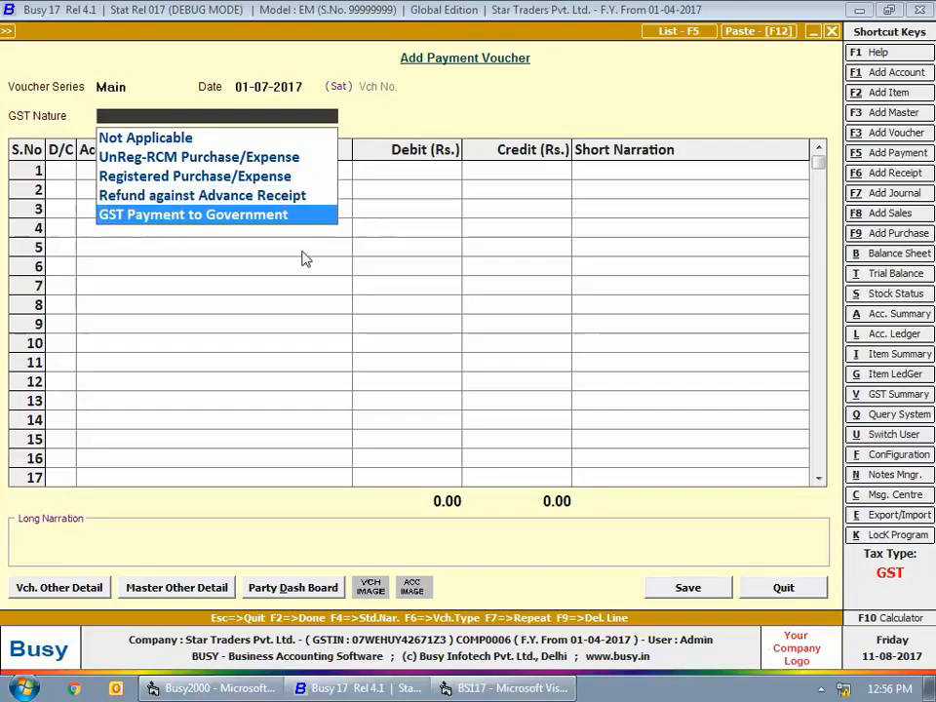
{"action": "key", "text": "Up"}
{"action": "key", "text": "Up"}
{"action": "key", "text": "Up"}
{"action": "key", "text": "Up"}
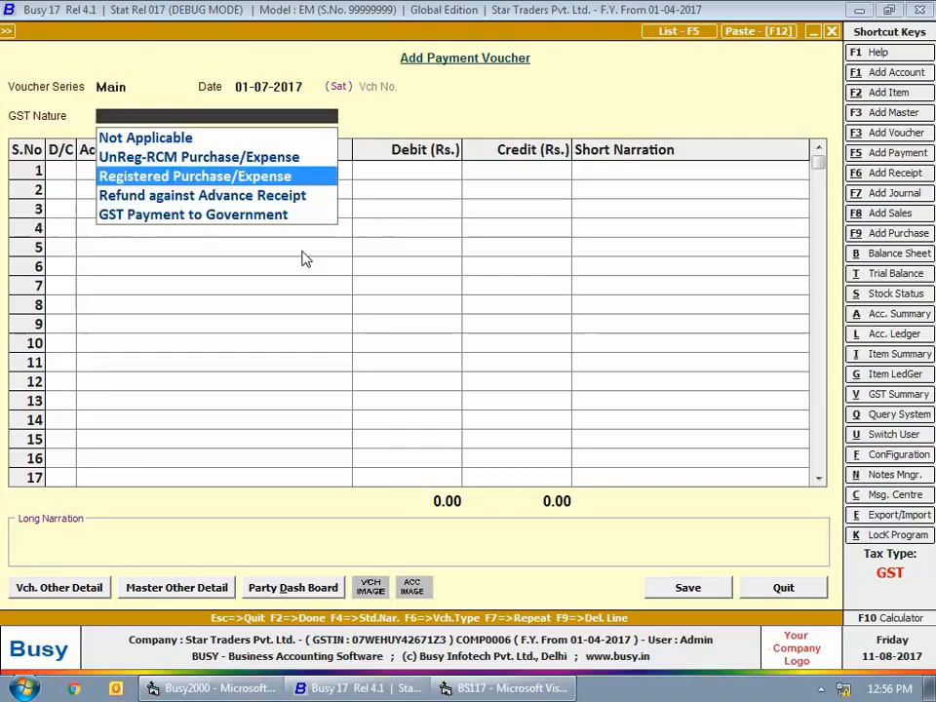
{"action": "key", "text": "Return"}
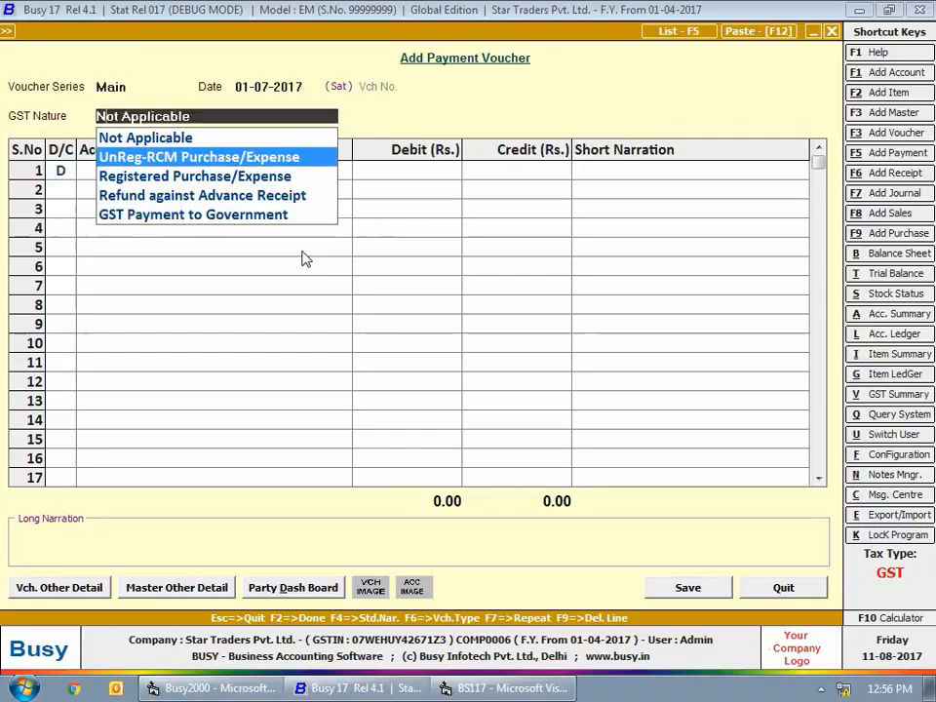
{"action": "key", "text": "Return"}
- Enter Office Stationery as the debit account on the payment voucher's first line
{"action": "key", "text": "Return"}
{"action": "type", "text": "office"}
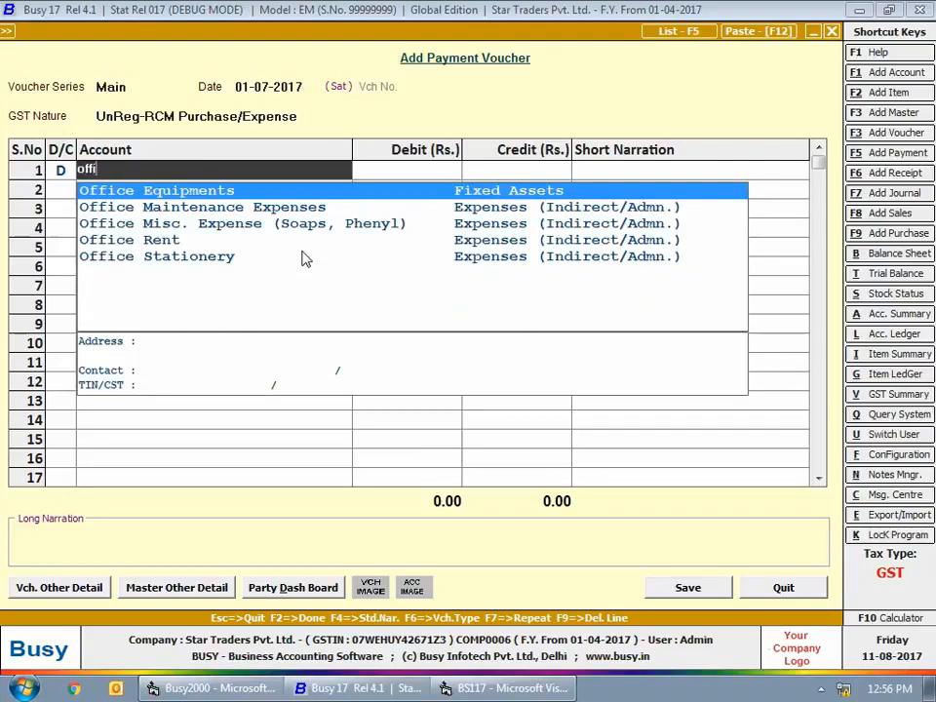
{"action": "key", "text": "Down"}
{"action": "key", "text": "Down"}
{"action": "key", "text": "Down"}
{"action": "key", "text": "Down"}
{"action": "key", "text": "Return"}
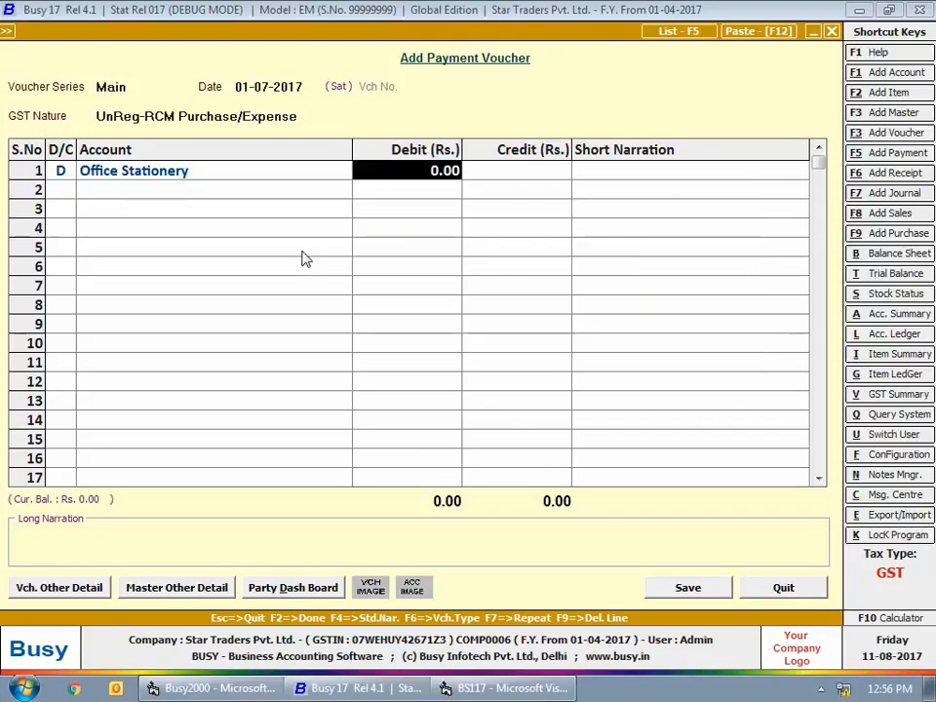
- Debit Office Stationery with 1,200, credit the same amount to Cash, and save the payment voucher
{"action": "type", "text": "1200"}
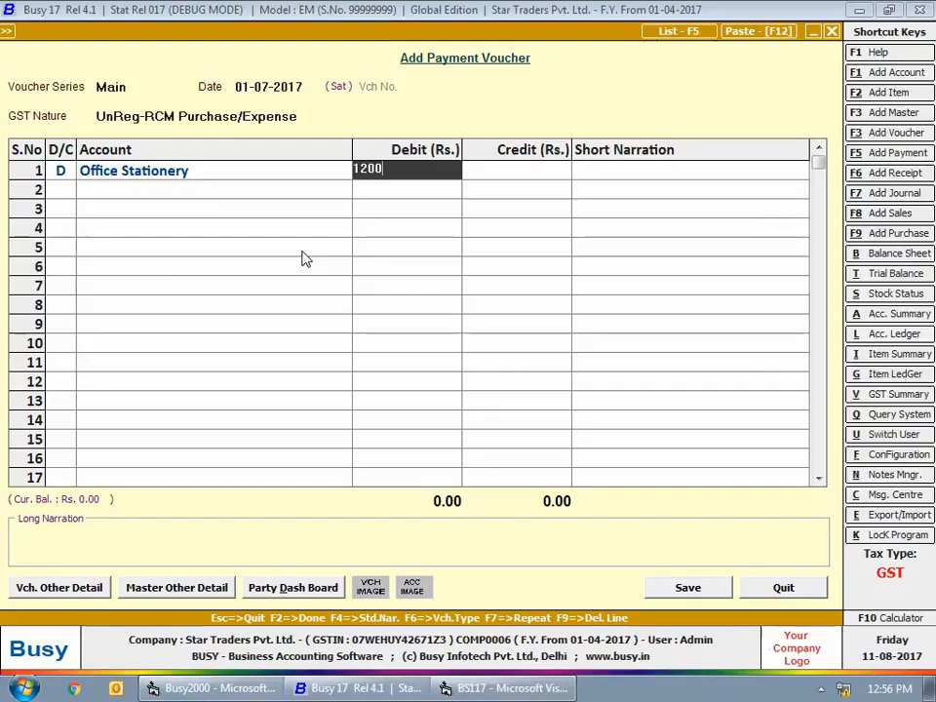
{"action": "key", "text": "Return"}
{"action": "key", "text": "Return"}
{"action": "key", "text": "space"}
{"action": "key", "text": "Return"}
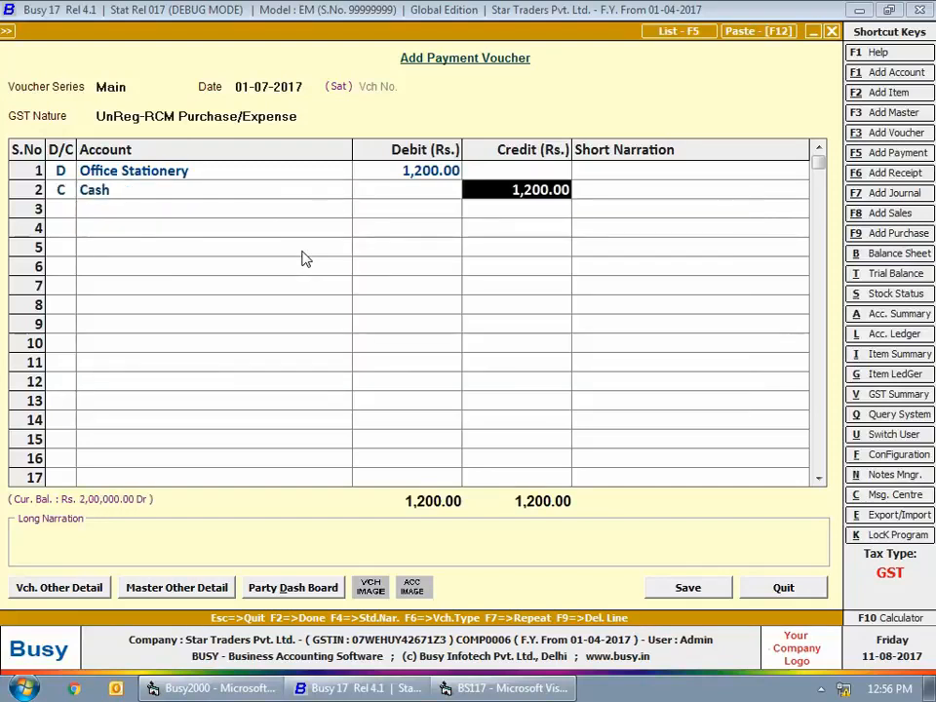
{"action": "key", "text": "Return"}
{"action": "key", "text": "Return"}
{"action": "key", "text": "Return"}
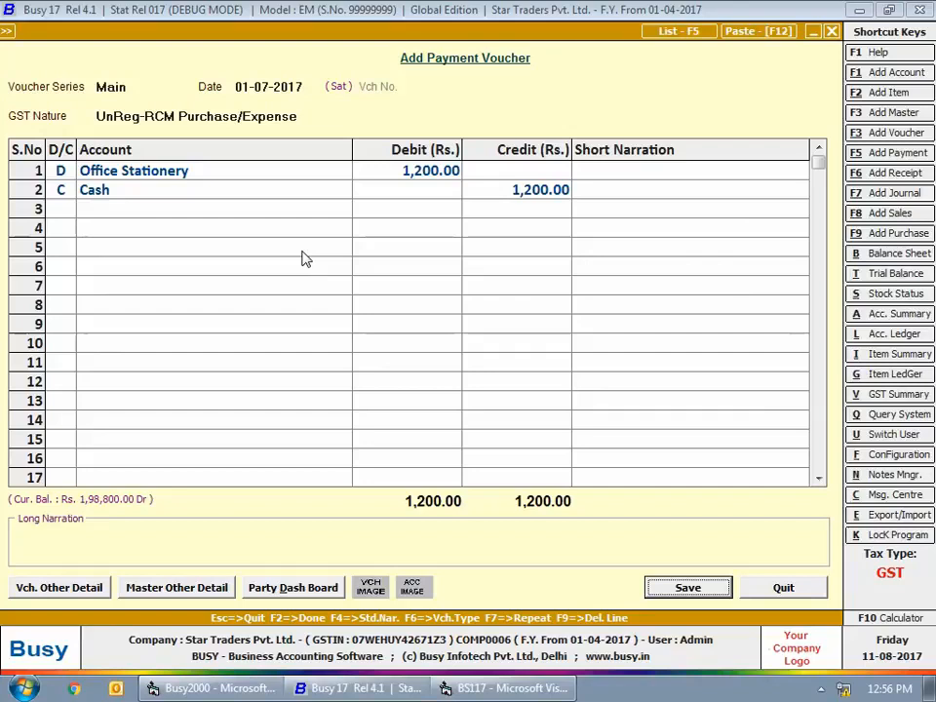
{"action": "key", "text": "Return"}
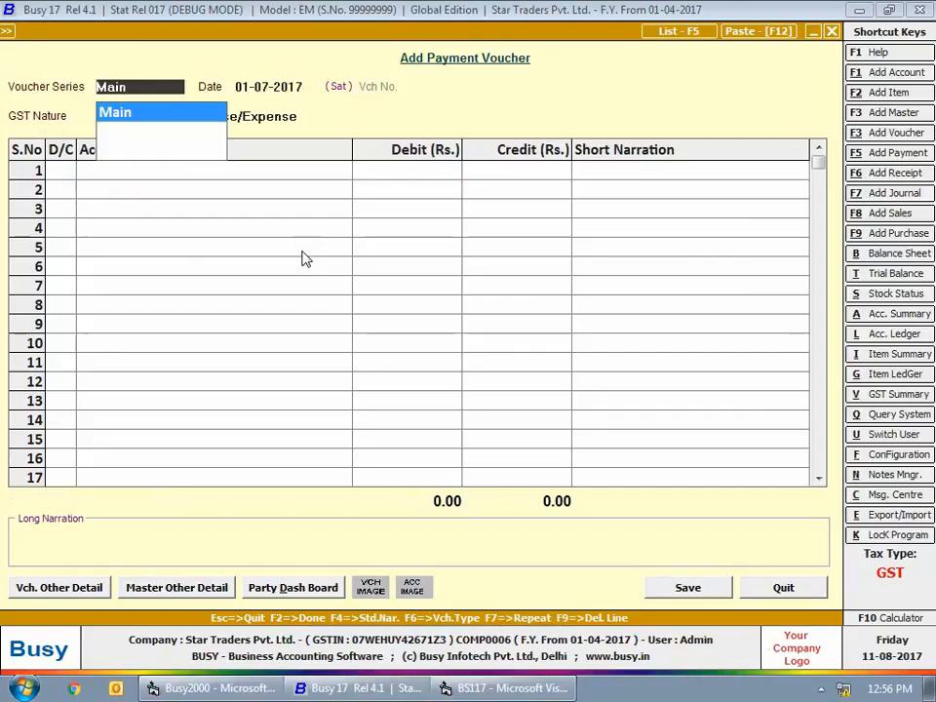
- Start another UnReg-RCM Purchase/Expense payment voucher dated 01-07-2017 and debit Food & Beverages with 800
{"action": "key", "text": "Return"}
{"action": "key", "text": "Return"}
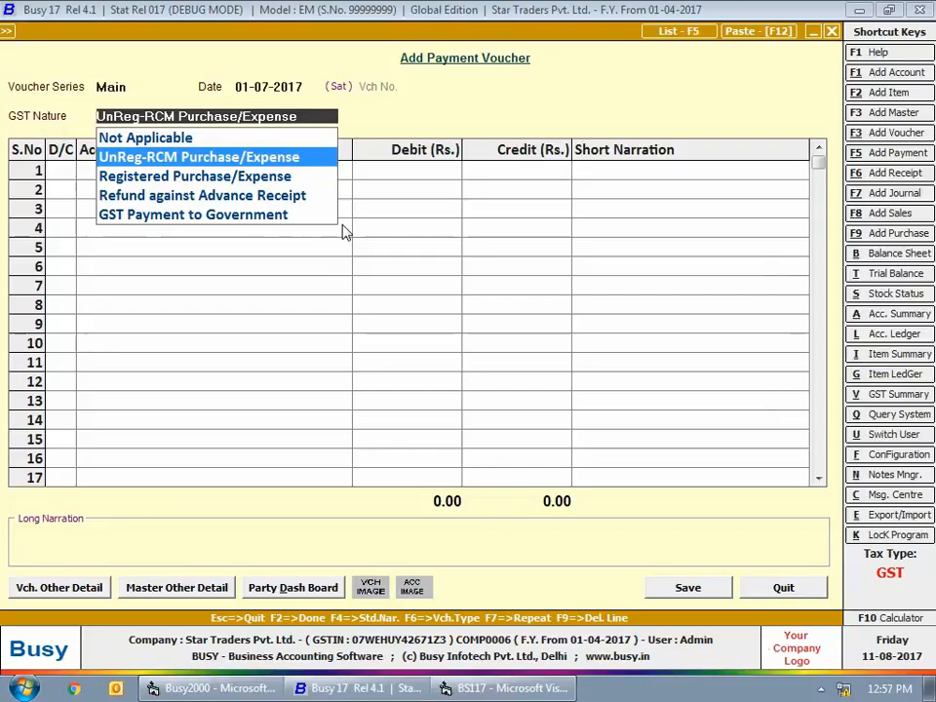
{"action": "key", "text": "Return"}
{"action": "key", "text": "Return"}
{"action": "type", "text": "oo"}
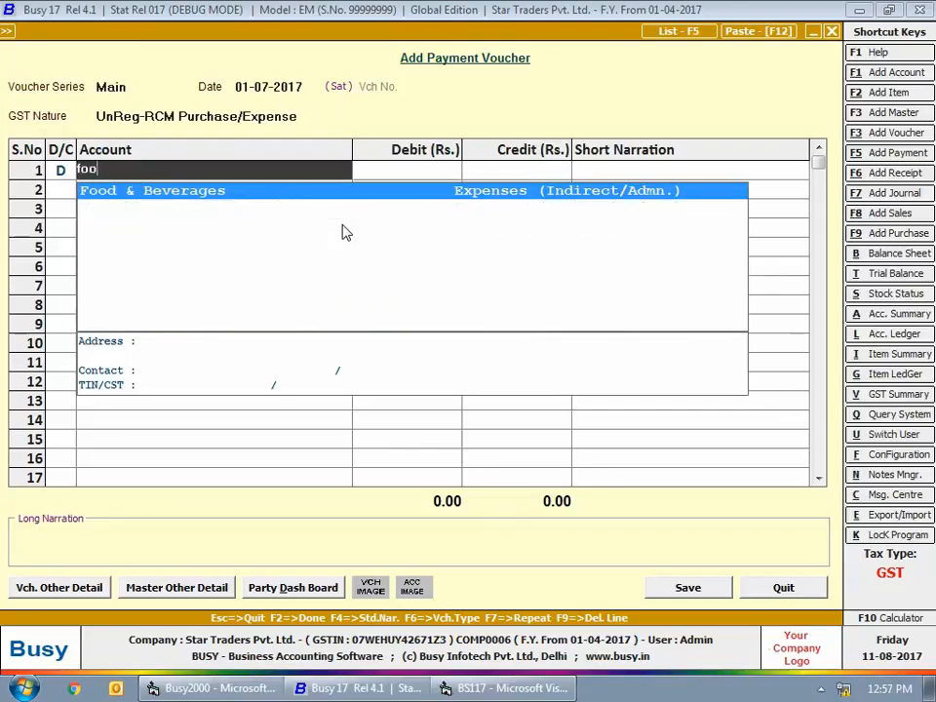
{"action": "key", "text": "Return"}
{"action": "type", "text": "800"}
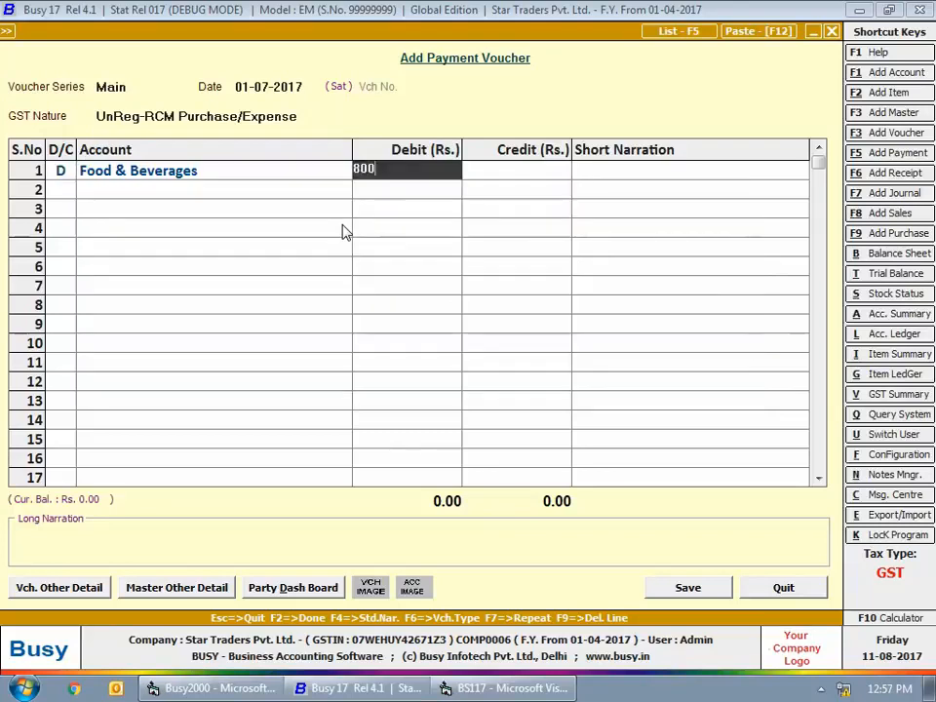
- Credit Cash with 800 against the Food & Beverages expense and save the voucher
{"action": "key", "text": "Return"}
{"action": "key", "text": "Return"}
{"action": "key", "text": "Return"}
{"action": "key", "text": "F2"}
{"action": "key", "text": "Return"}
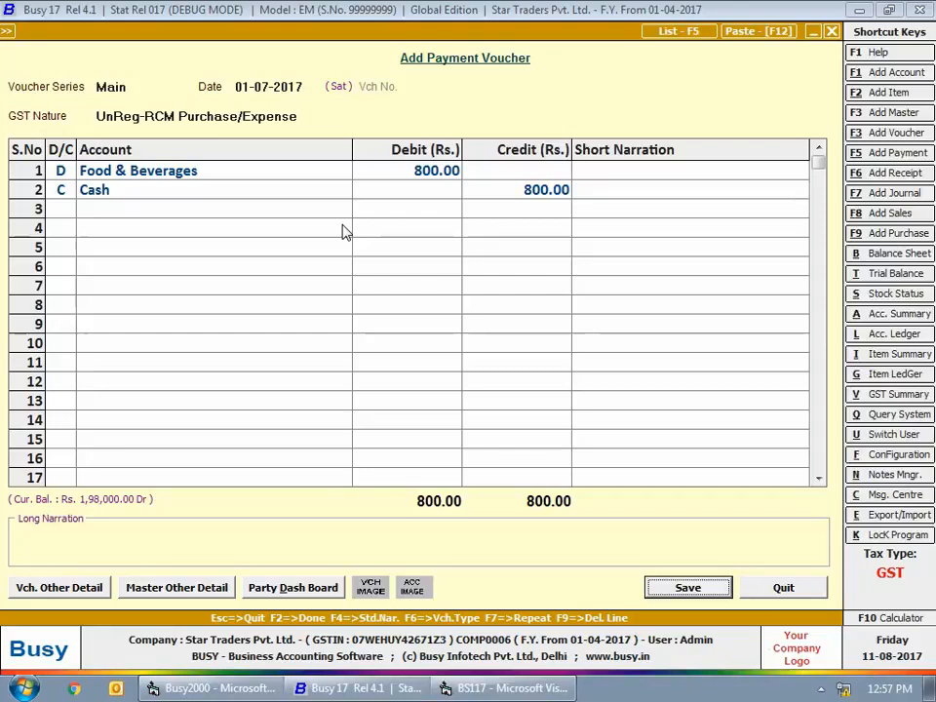
{"action": "key", "text": "Return"}
- Begin a Main series payment voucher dated 02-07-2017 with its GST nature set to Not Applicable
{"action": "key", "text": "Return"}
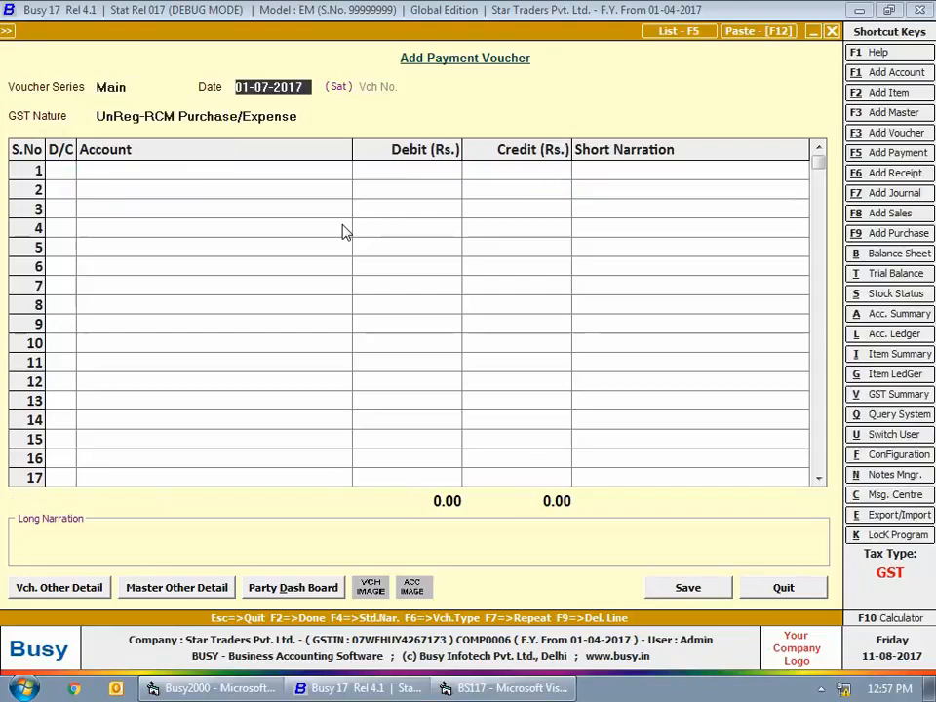
{"action": "type", "text": "2-7"}
{"action": "key", "text": "Return"}
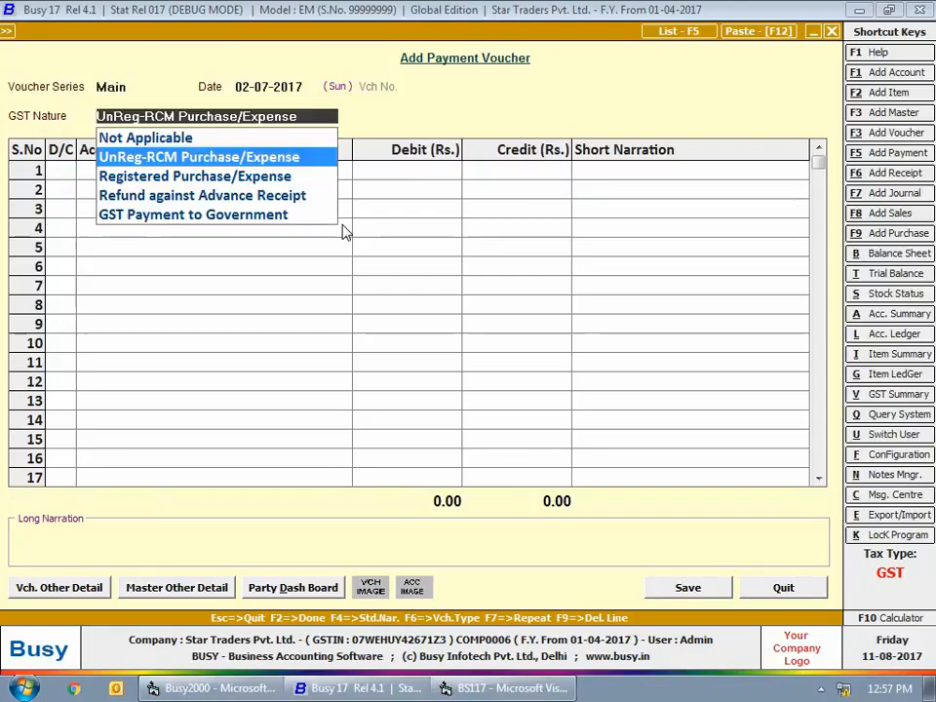
{"action": "key", "text": "Up"}
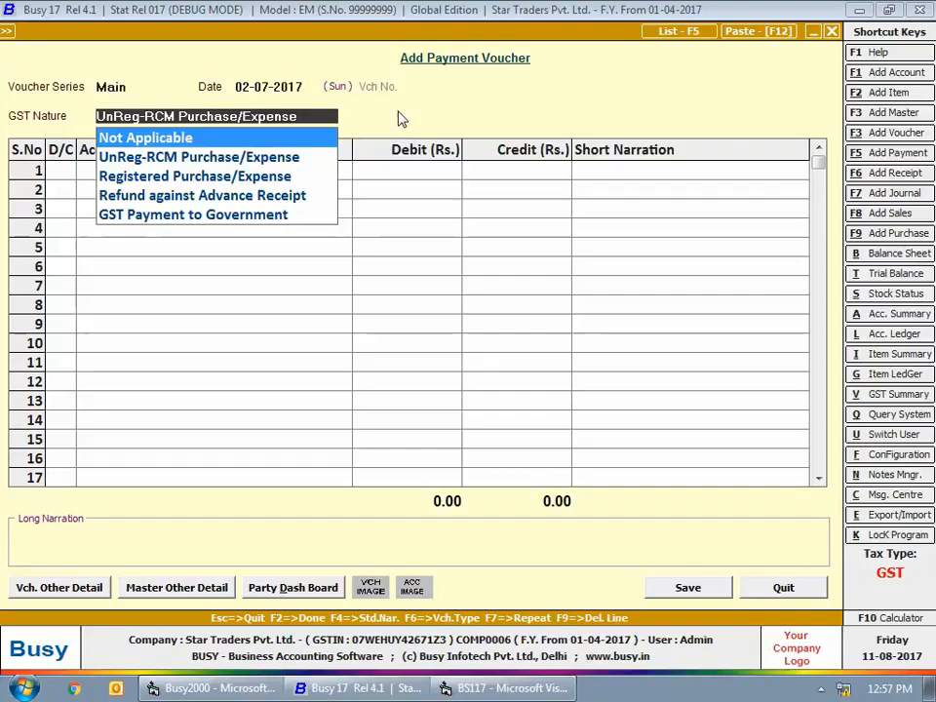
{"action": "key", "text": "Return"}
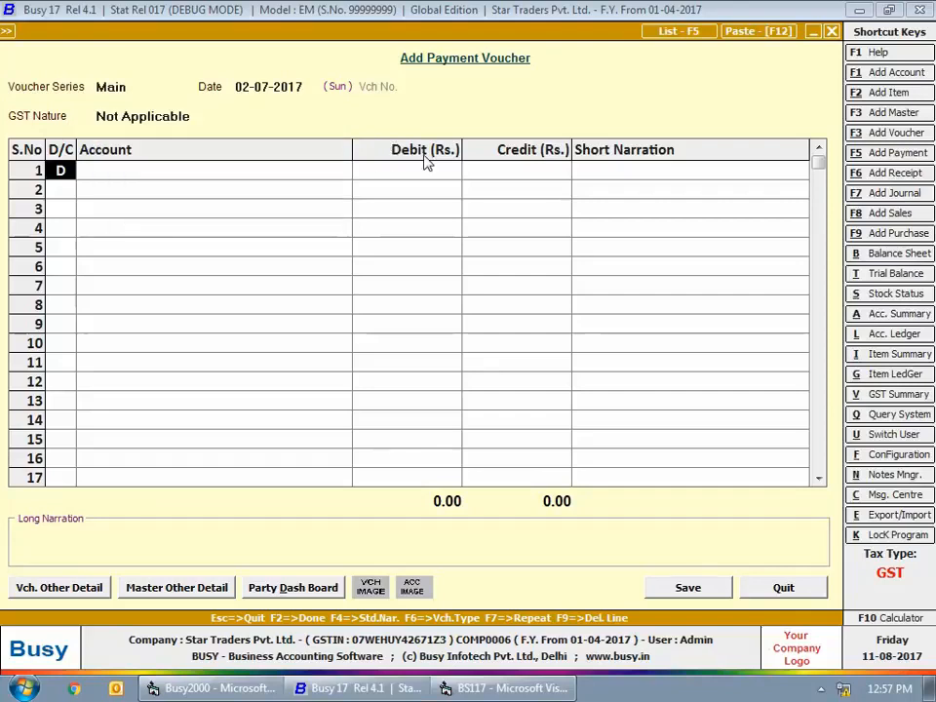
- Debit Travelling Expense (Railways) with 2,800 on the voucher's first line
{"action": "key", "text": "Return"}
{"action": "type", "text": "tra"}
{"action": "key", "text": "Down"}
{"action": "key", "text": "Down"}
{"action": "key", "text": "Return"}
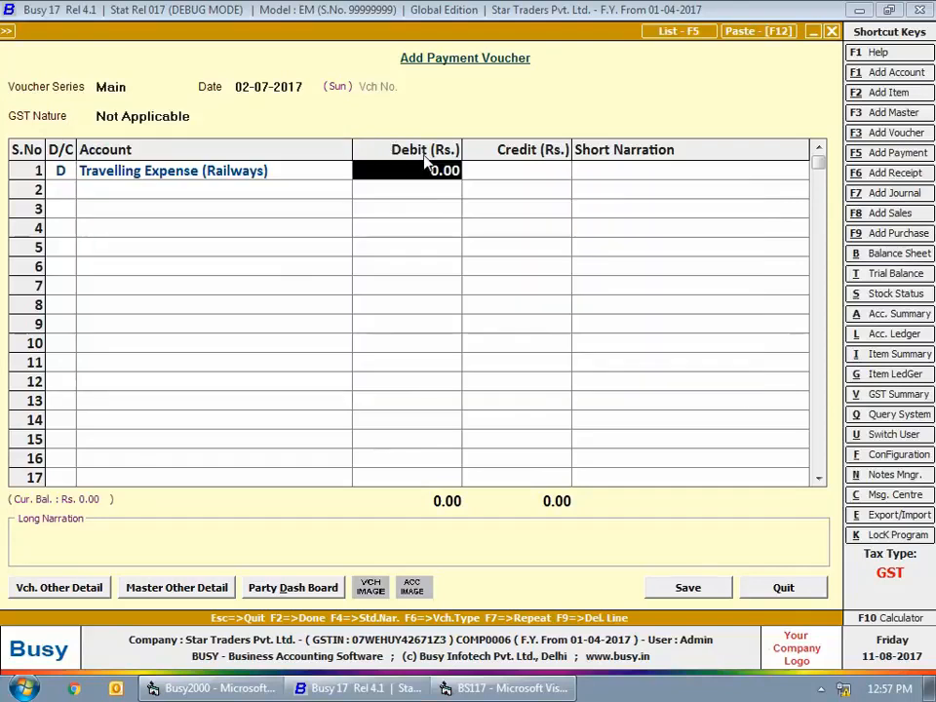
{"action": "type", "text": "2800"}
{"action": "key", "text": "Return"}
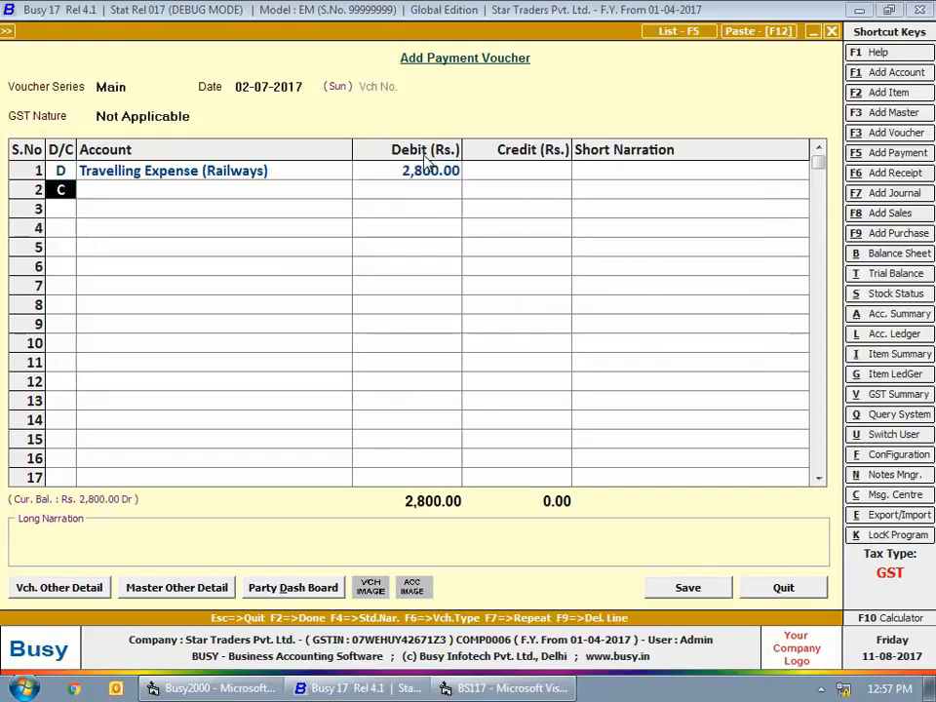
- Credit Cash with 2,800 against the railway travelling expense and save the voucher
{"action": "key", "text": "Return"}
{"action": "key", "text": "Return"}
{"action": "key", "text": "Return"}
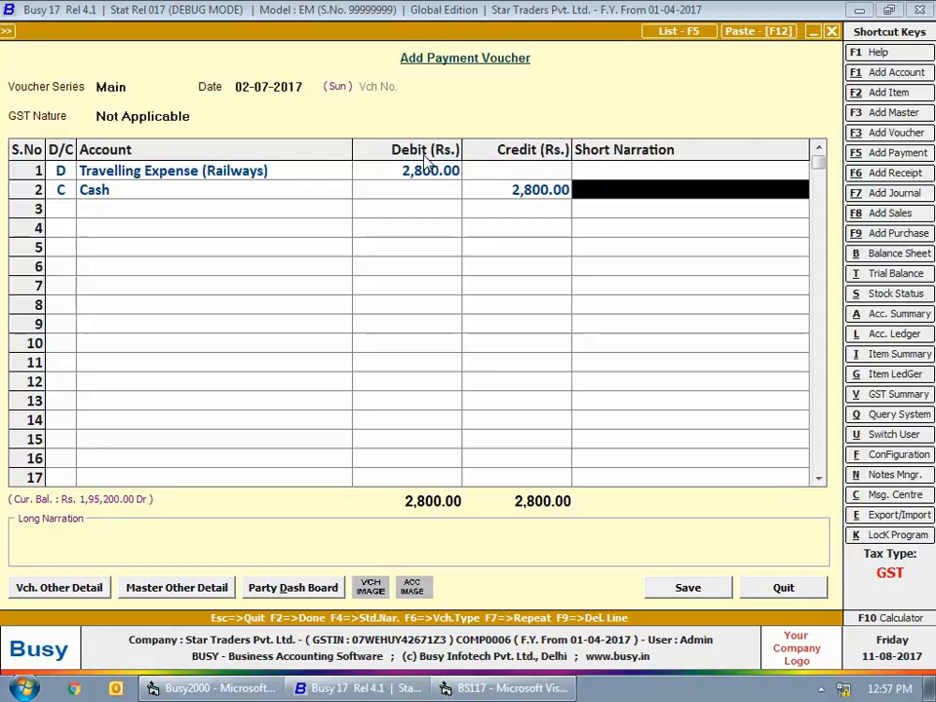
{"action": "key", "text": "Return"}
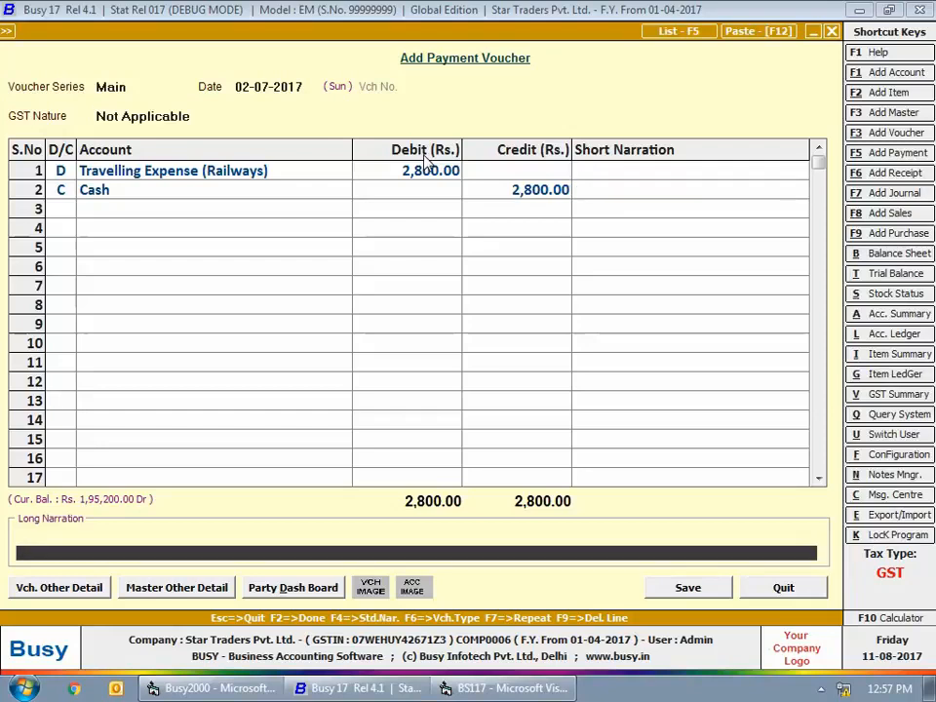
{"action": "key", "text": "Return"}
- Begin a further payment voucher dated 02-07-2017 with its GST nature set to Registered Purchase/Expense
{"action": "key", "text": "Return"}
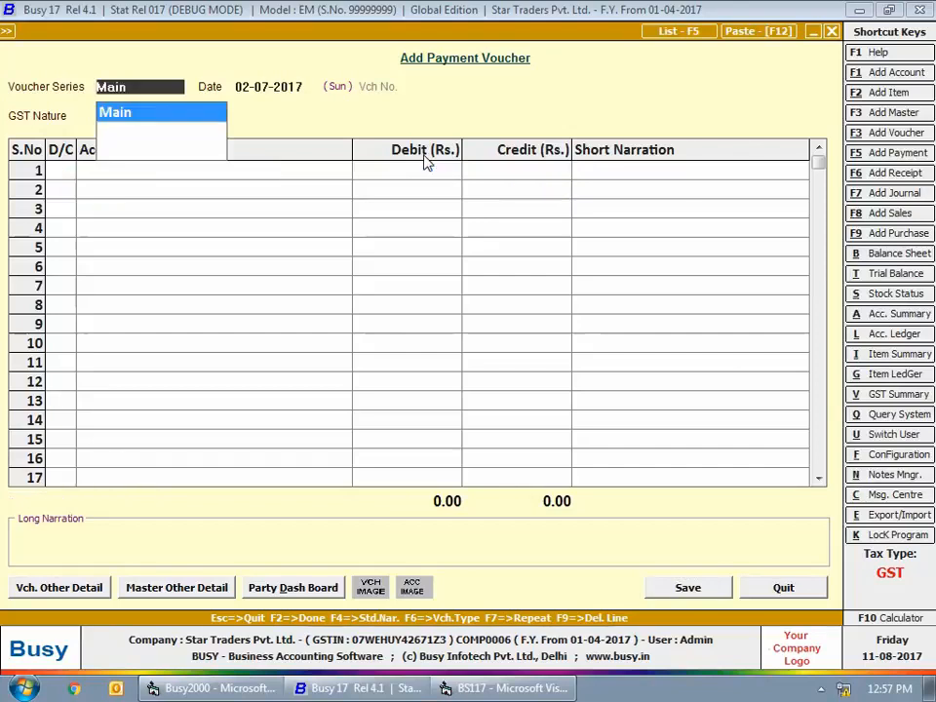
{"action": "key", "text": "Return"}
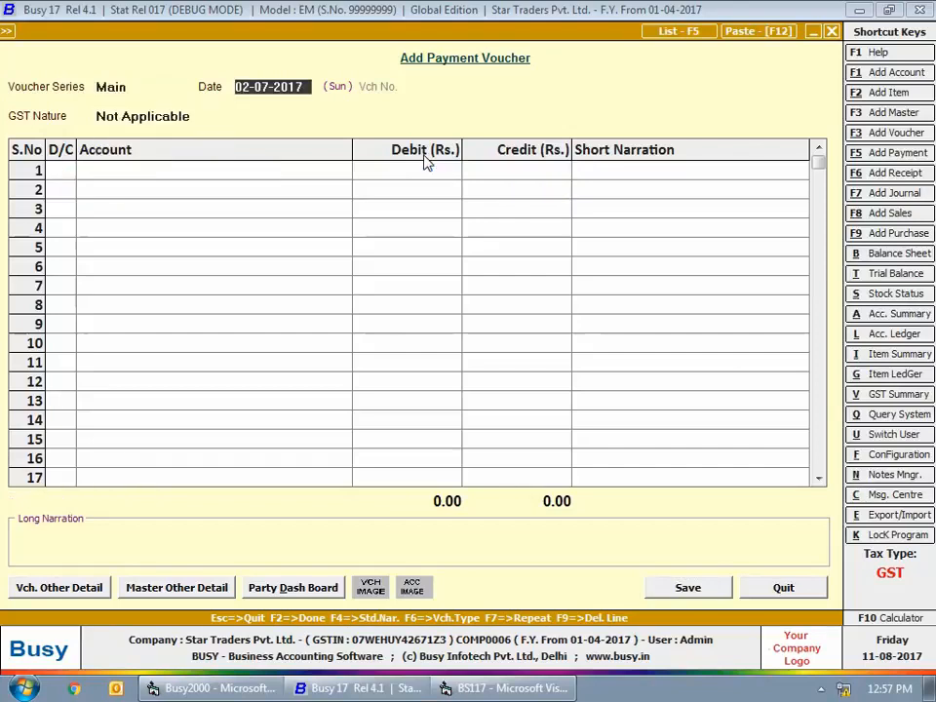
{"action": "key", "text": "Return"}
{"action": "key", "text": "Down"}
{"action": "key", "text": "Down"}
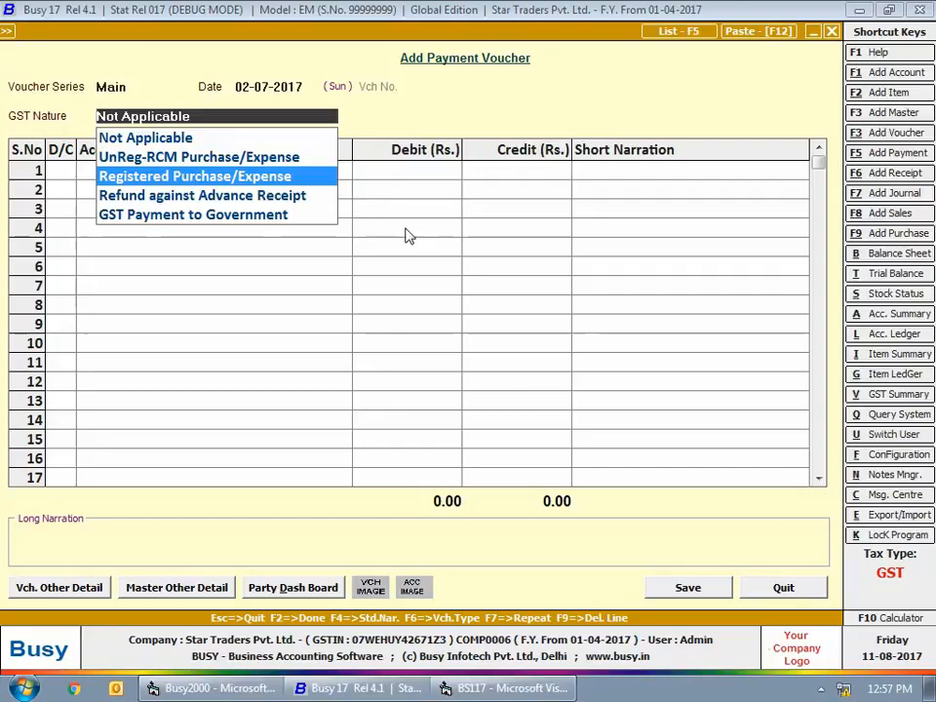
{"action": "key", "text": "Return"}
- Debit Telephone (Mobile) Expense with 2,700 on the registered expense voucher's first line
{"action": "key", "text": "Return"}
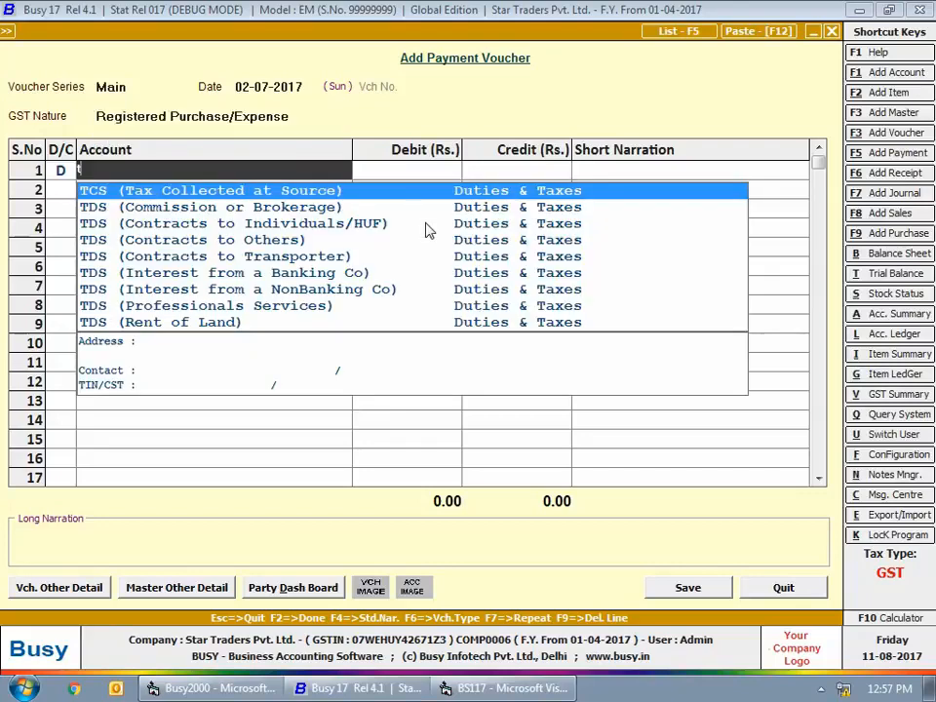
{"action": "type", "text": "tel"}
{"action": "key", "text": "Return"}
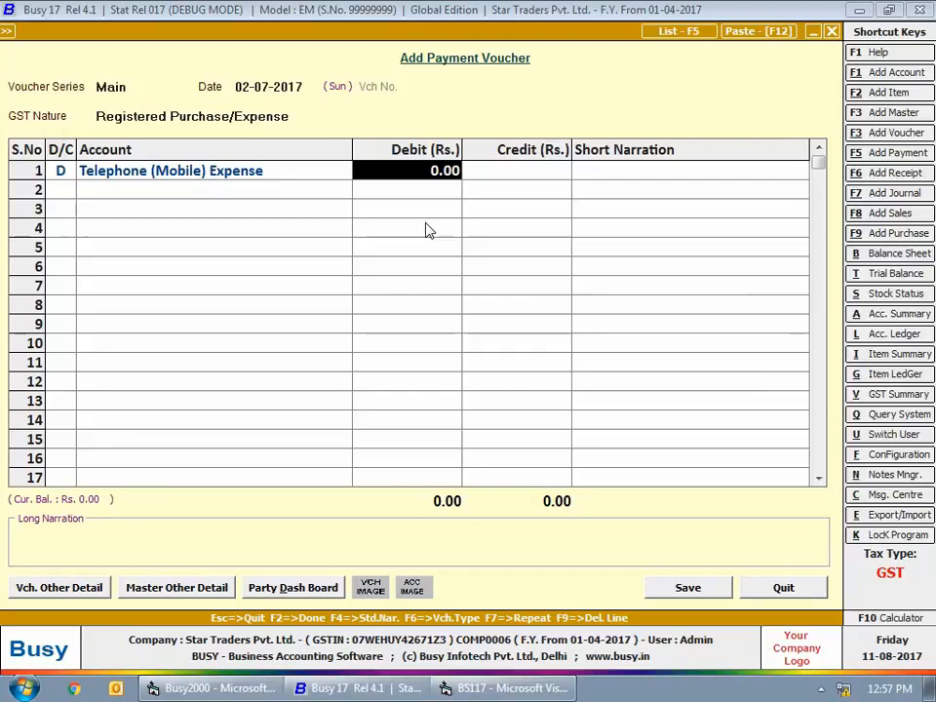
{"action": "type", "text": "2700"}
- Add a second debit line for CGST Input with 243
{"action": "key", "text": "Return"}
{"action": "key", "text": "Return"}
{"action": "type", "text": "d"}
{"action": "key", "text": "Return"}
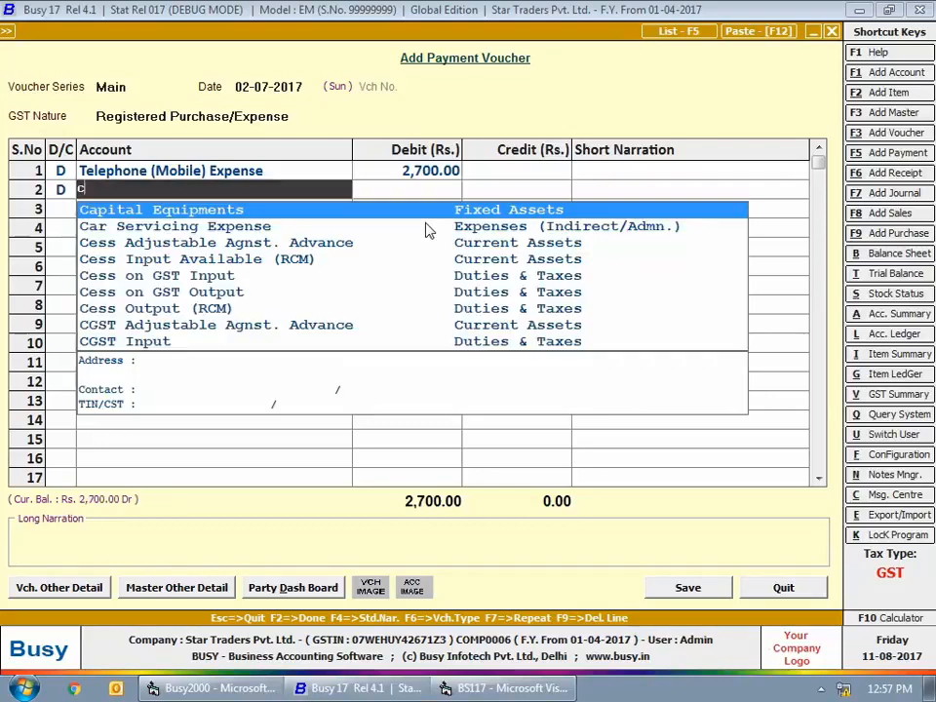
{"action": "type", "text": "cgs"}
{"action": "key", "text": "Down"}
- Add a third debit line for SGST Input with 243
{"action": "key", "text": "Return"}
{"action": "type", "text": "243"}
{"action": "key", "text": "Return"}
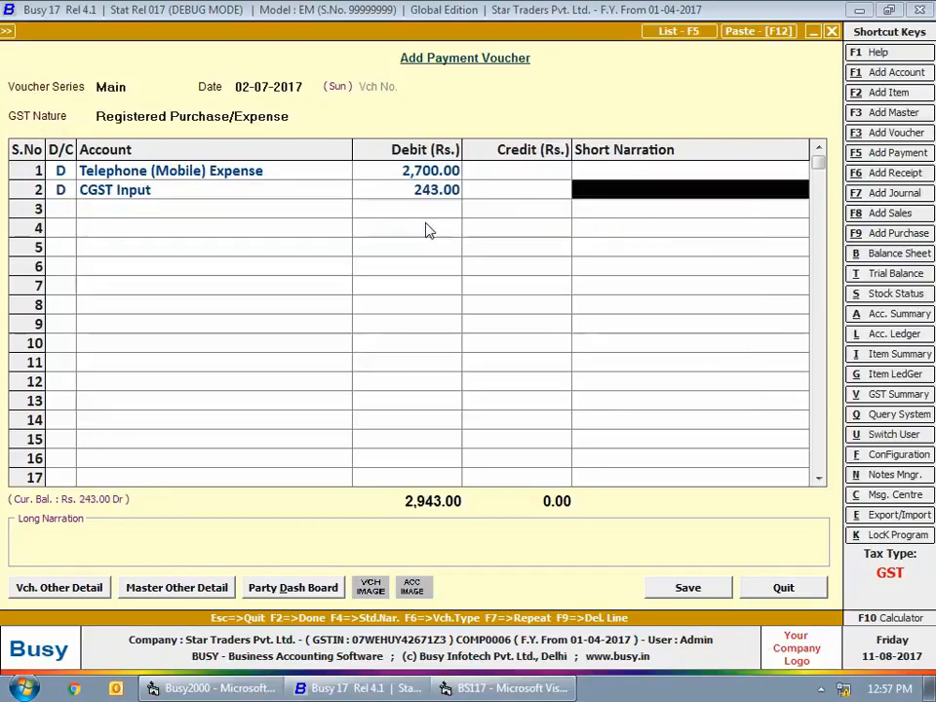
{"action": "key", "text": "Return"}
{"action": "key", "text": "Return"}
{"action": "type", "text": "sgst"}
{"action": "key", "text": "Down"}
{"action": "key", "text": "Return"}
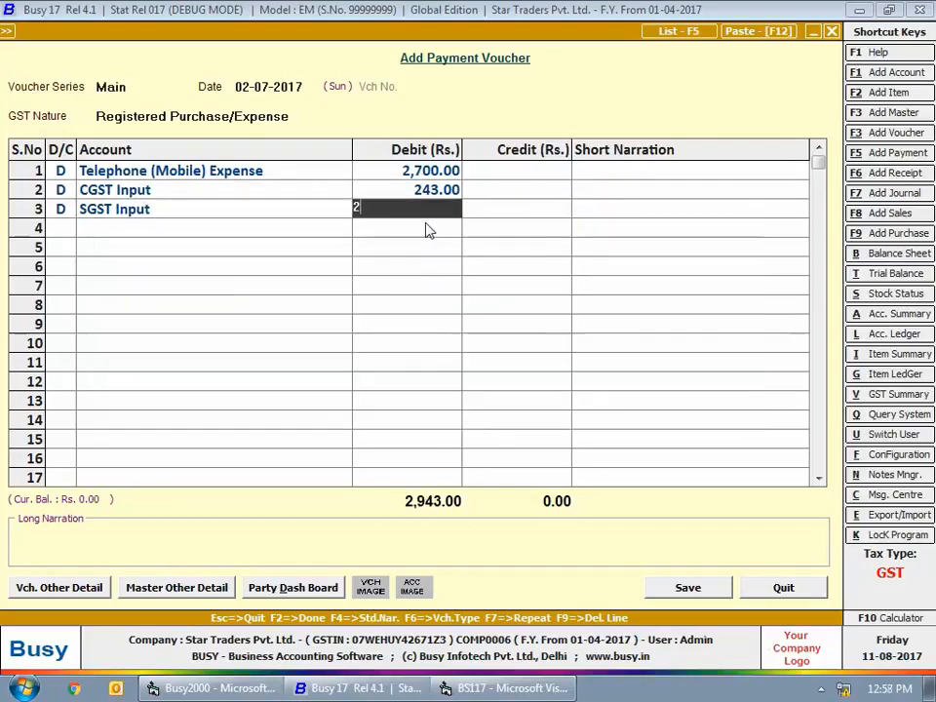
{"action": "type", "text": "243"}
- Credit State Bank of India with 3,186 and save the voucher to bring up its registered expense details
{"action": "key", "text": "Return"}
{"action": "key", "text": "Return"}
{"action": "key", "text": "Return"}
{"action": "type", "text": "s"}
{"action": "key", "text": "Return"}
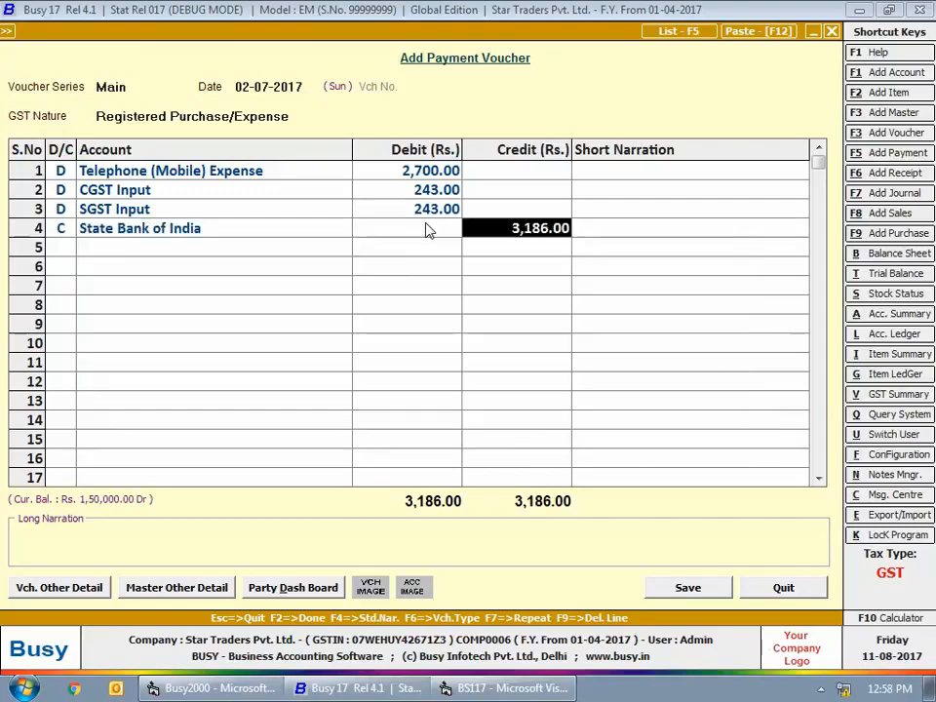
{"action": "left_click", "coordinate": [669, 591]}
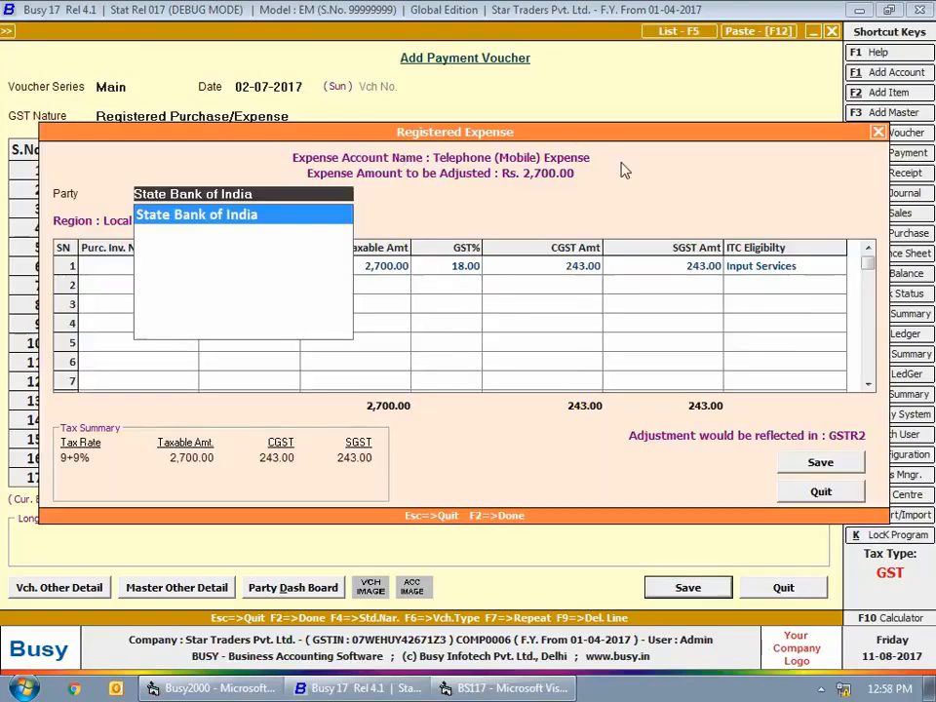
- Set the registered expense's party to Bharti Airtel Pvt. Ltd. and its purchase invoice number to 2345
{"action": "type", "text": "bha"}
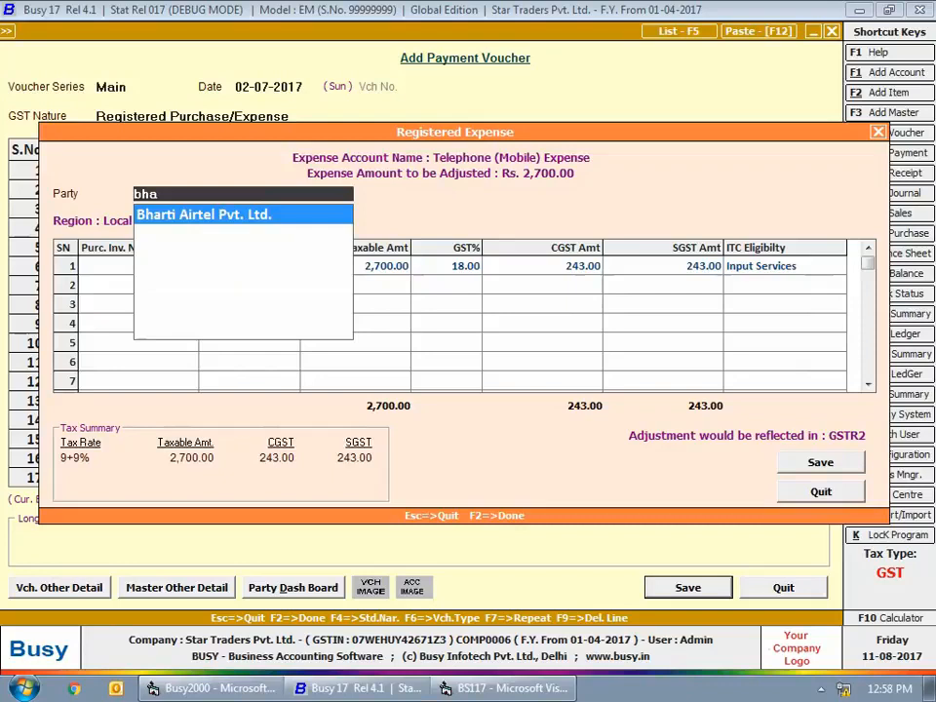
{"action": "key", "text": "Return"}
{"action": "type", "text": "2345"}
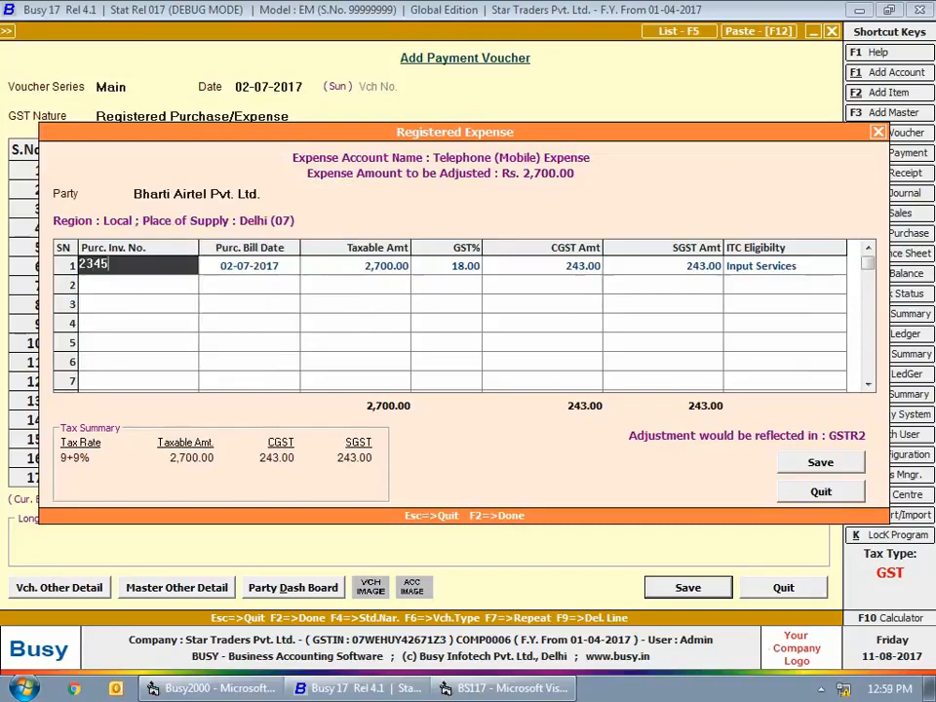
{"action": "key", "text": "Return"}
{"action": "key", "text": "Return"}
{"action": "key", "text": "Return"}
{"action": "key", "text": "Return"}
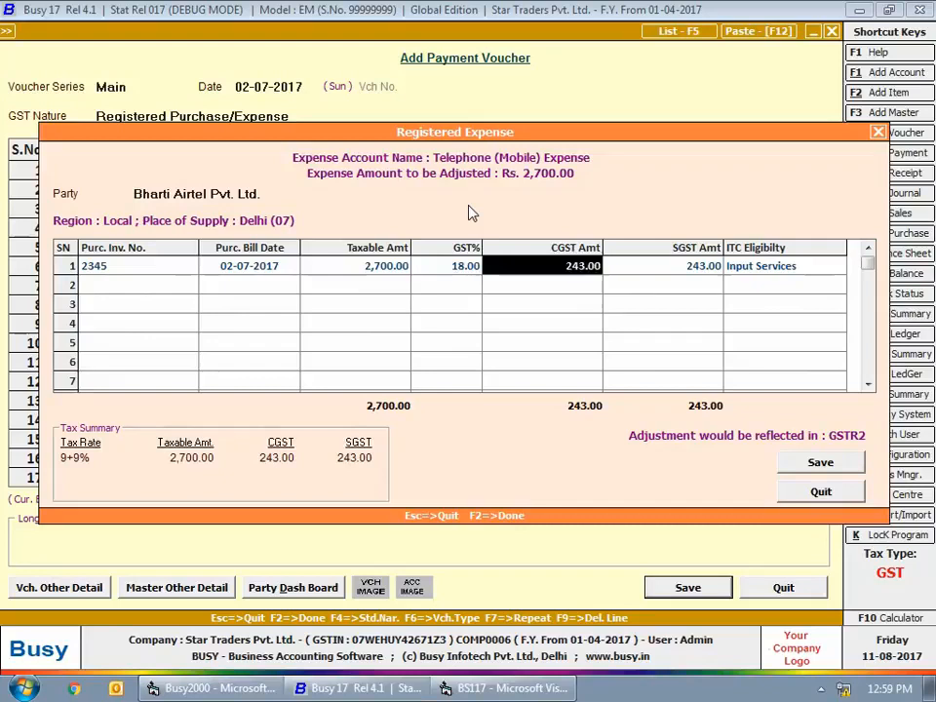
- Accept the 02-07-2017 bill date, the tax amounts and Input Services as ITC eligibility, and save the registered expense details
{"action": "key", "text": "Return"}
{"action": "key", "text": "Return"}
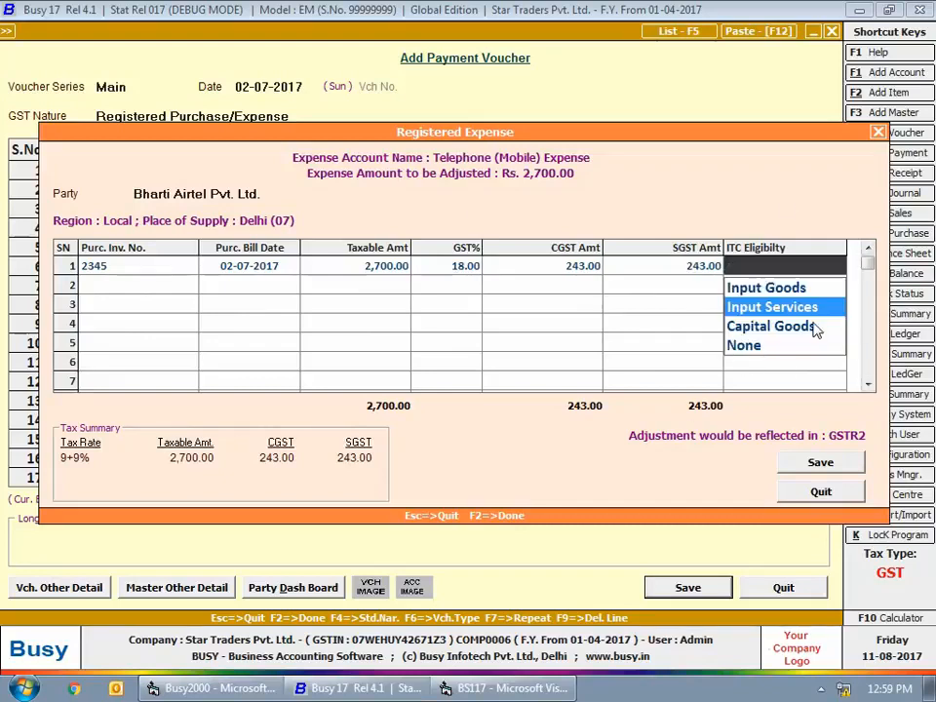
{"action": "key", "text": "Return"}
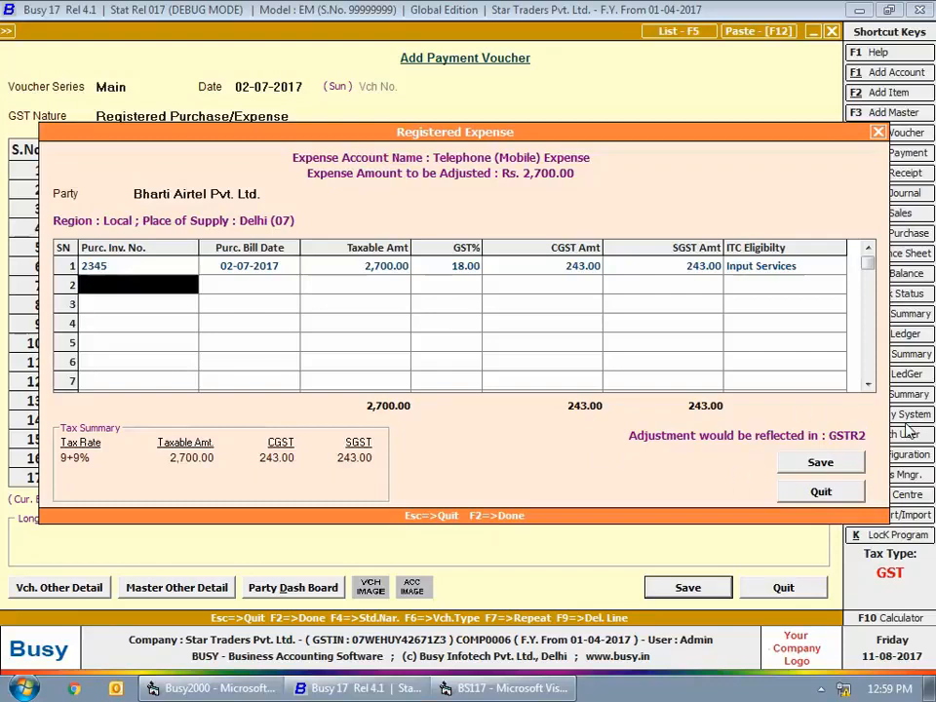
{"action": "left_click", "coordinate": [825, 467]}
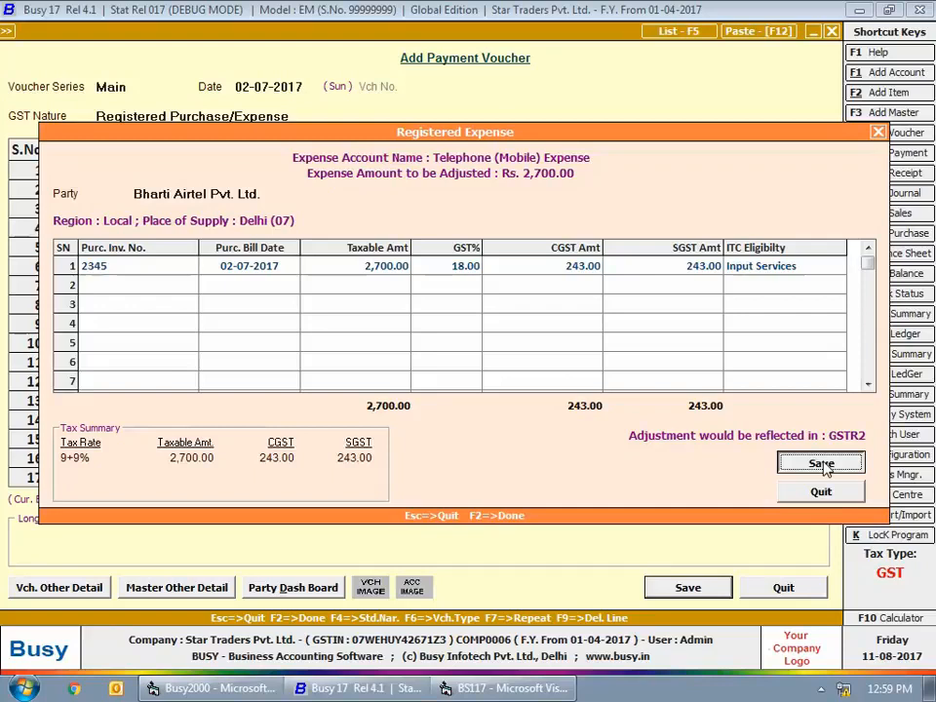
{"action": "left_click", "coordinate": [825, 467]}
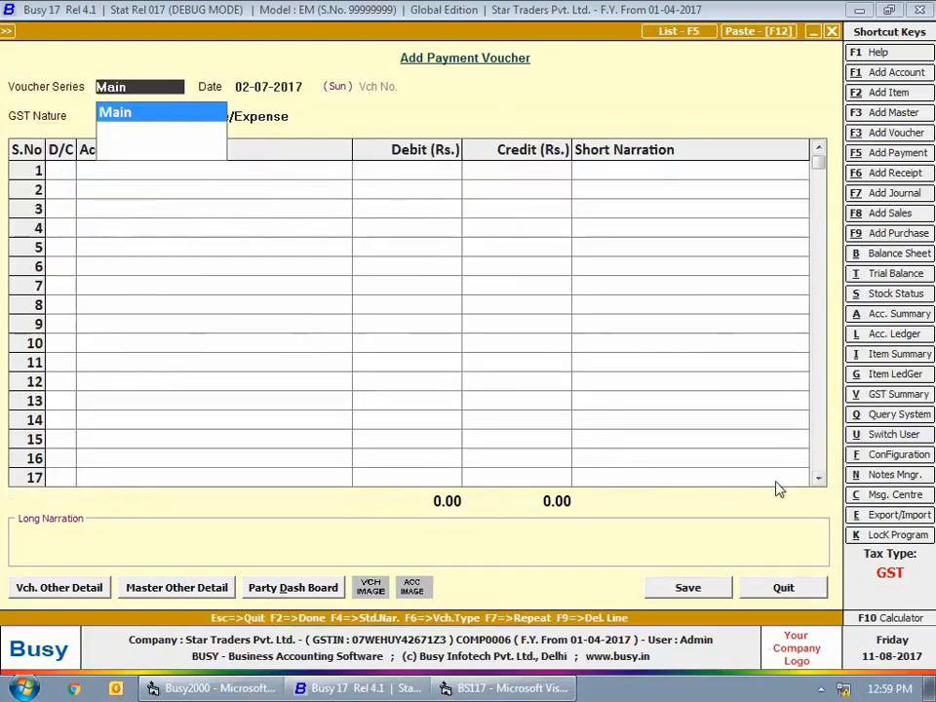
- Set the new payment voucher's date to 05-07-2017 and its GST nature to UnReg-RCM Purchase/Expense
{"action": "key", "text": "Return"}
{"action": "type", "text": "5-7"}
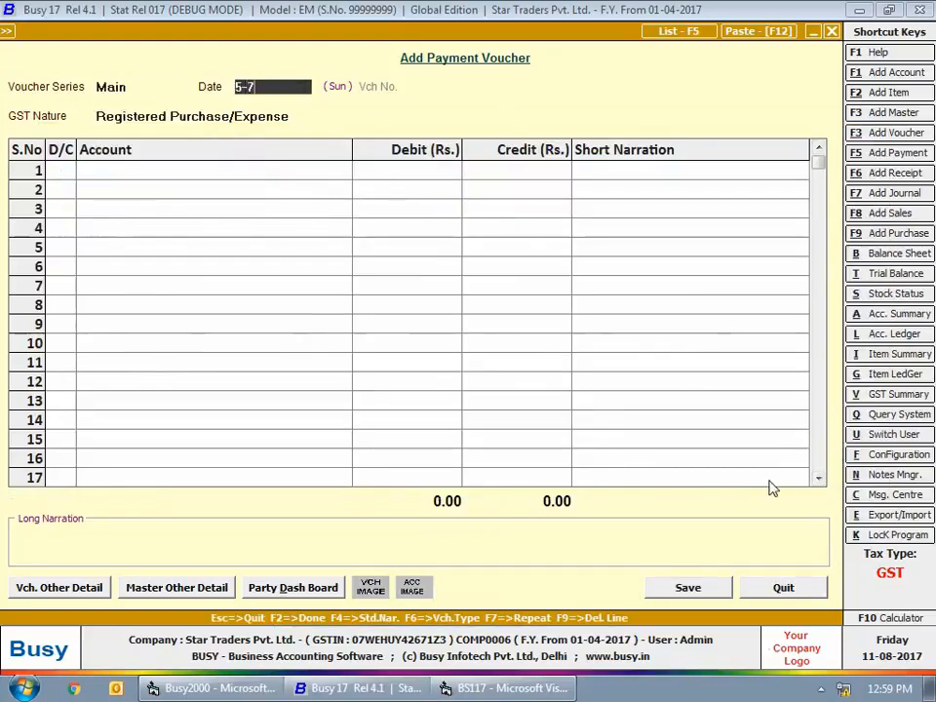
{"action": "key", "text": "Return"}
{"action": "key", "text": "Up"}
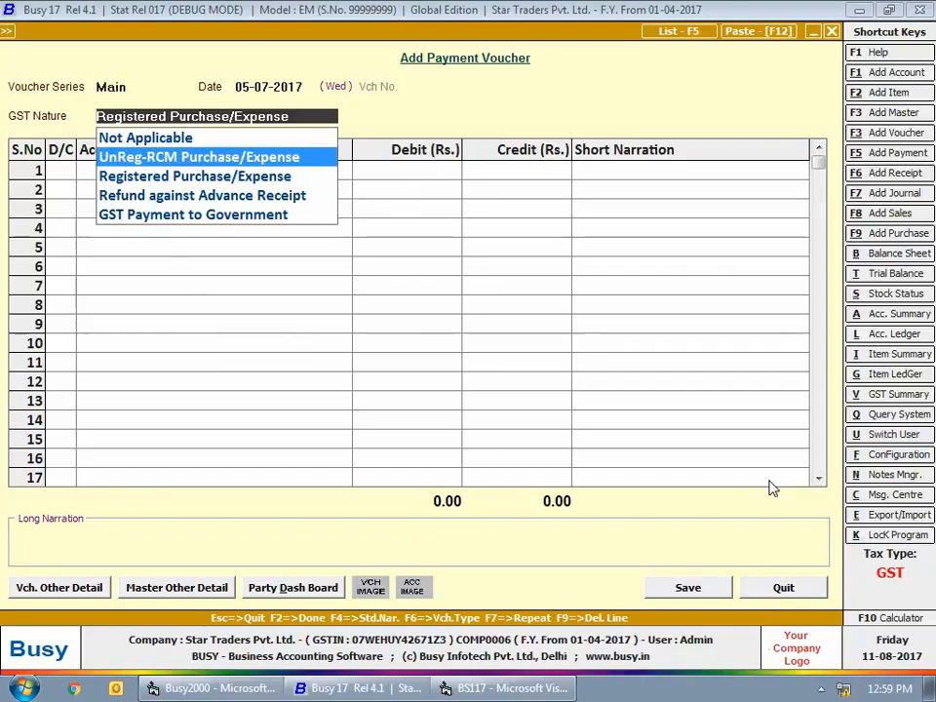
{"action": "key", "text": "Return"}
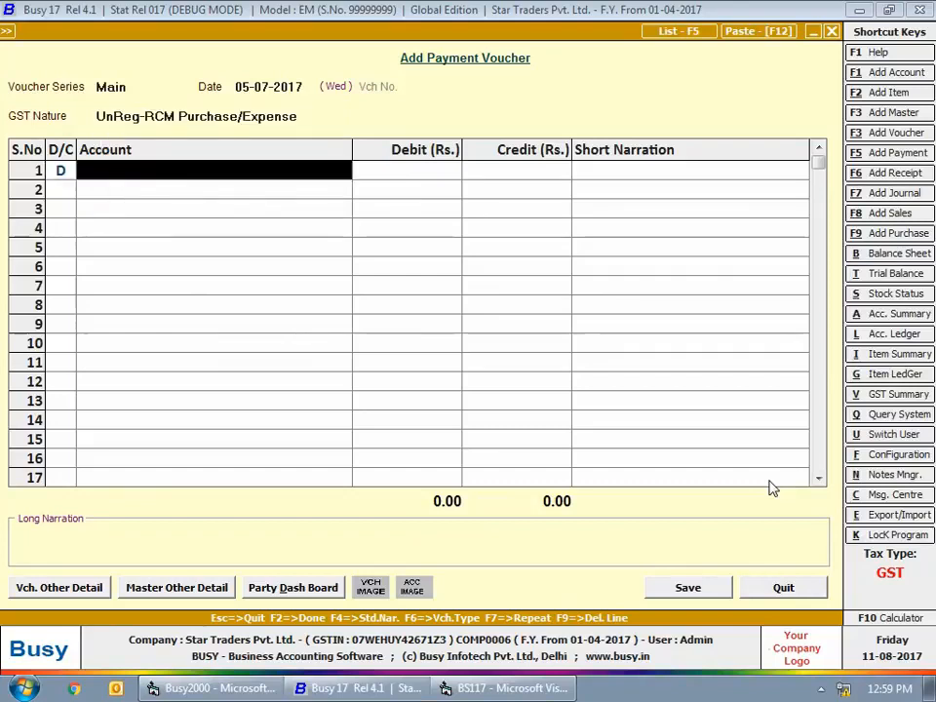
- Debit Telephone (Mobile) Expense with 300 and enter the short narration "(Mobile Recharge)"
{"action": "type", "text": "te"}
{"action": "key", "text": "Return"}
{"action": "type", "text": "3"}
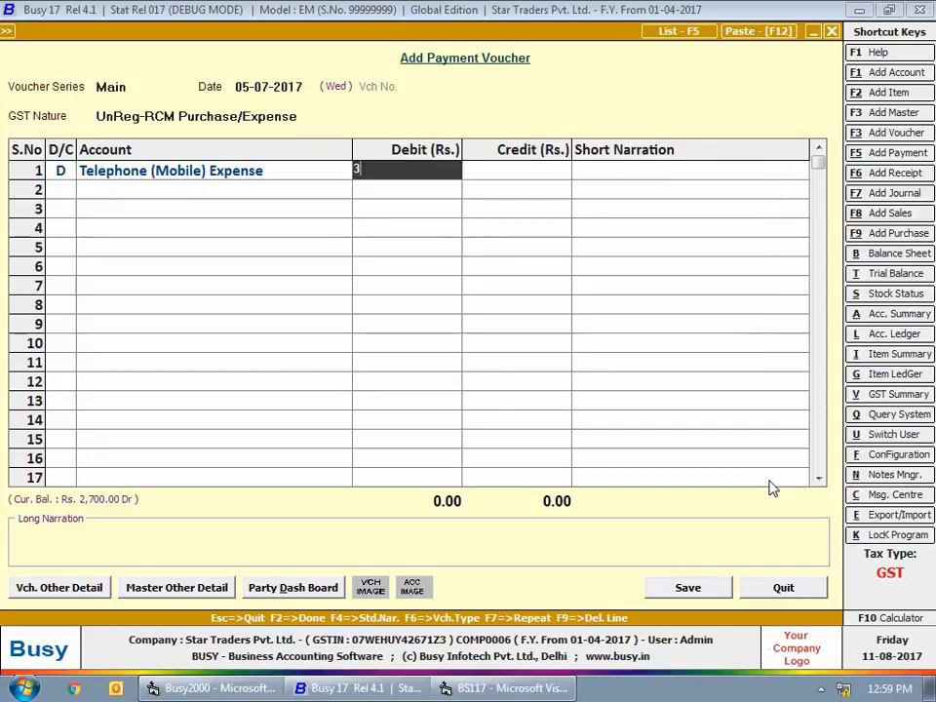
{"action": "type", "text": "00"}
{"action": "key", "text": "Return"}
{"action": "type", "text": "(Mobil"}
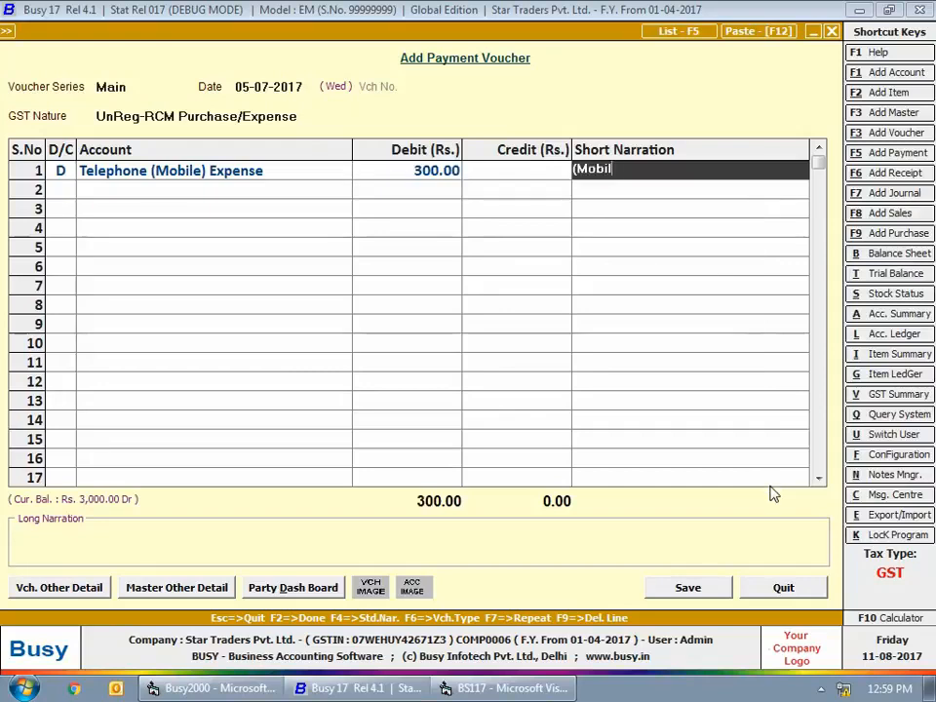
{"action": "type", "text": "e Recharge"}
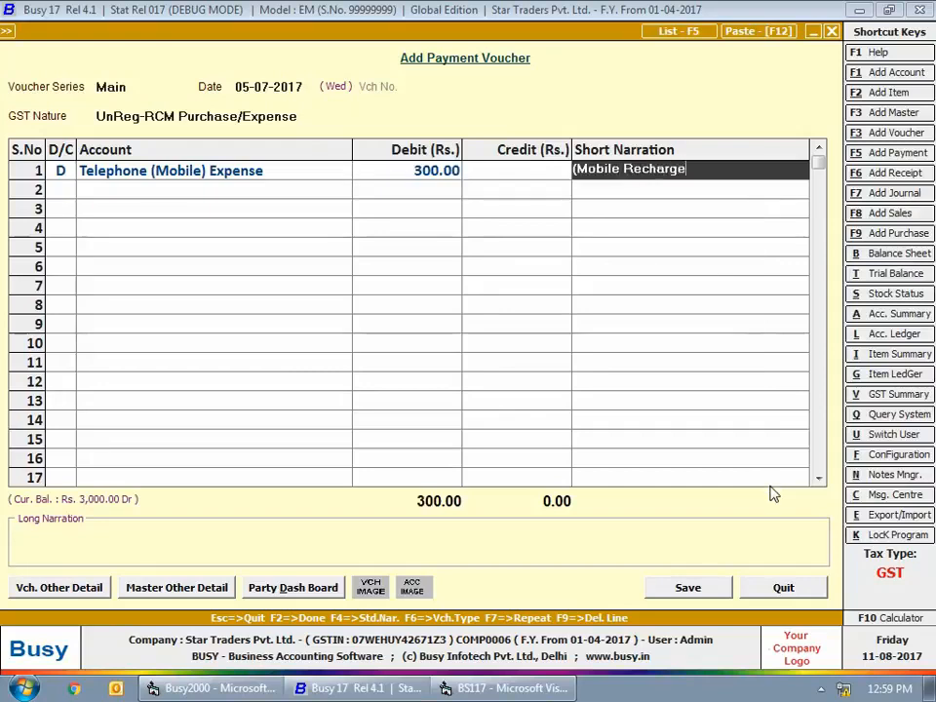
{"action": "type", "text": ")"}
{"action": "key", "text": "Return"}
- Credit Cash with 300 in the second line and save the mobile recharge voucher
{"action": "key", "text": "Return"}
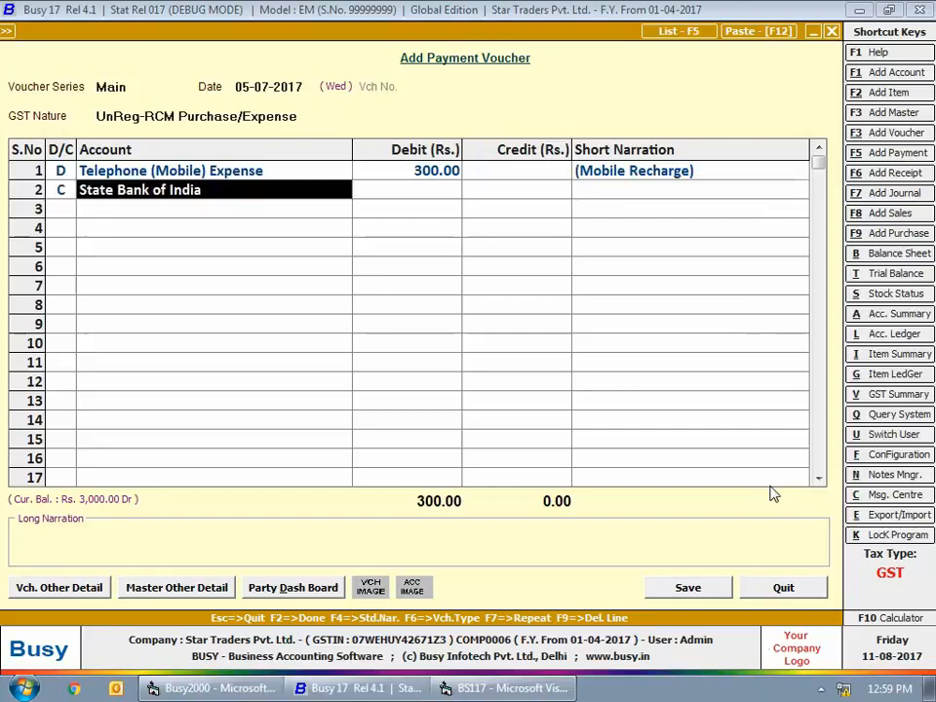
{"action": "type", "text": "cas"}
{"action": "key", "text": "Return"}
{"action": "key", "text": "Return"}
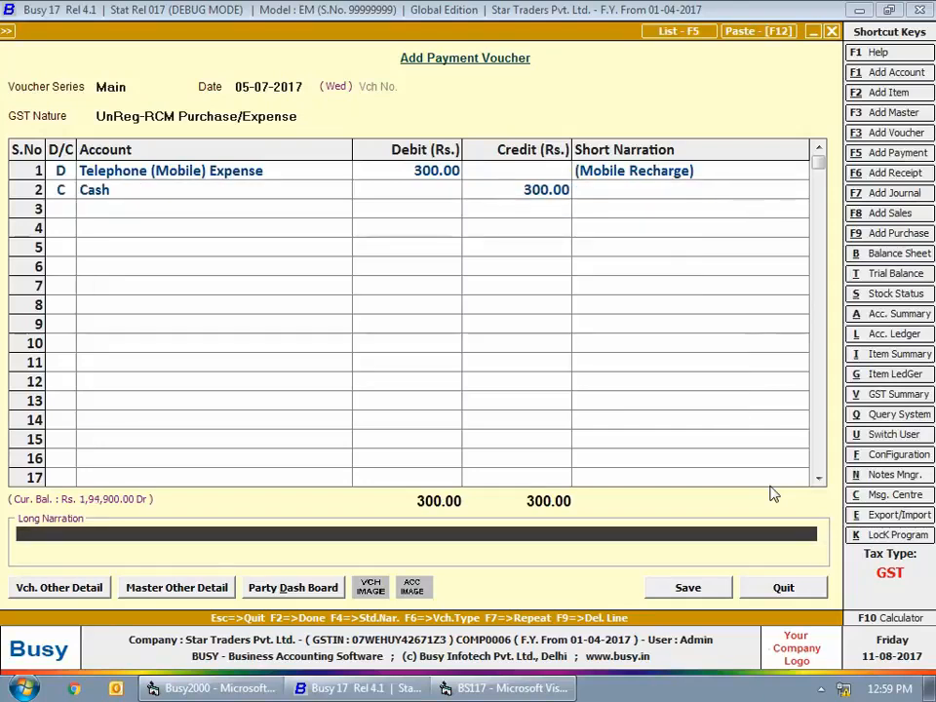
{"action": "key", "text": "Return"}
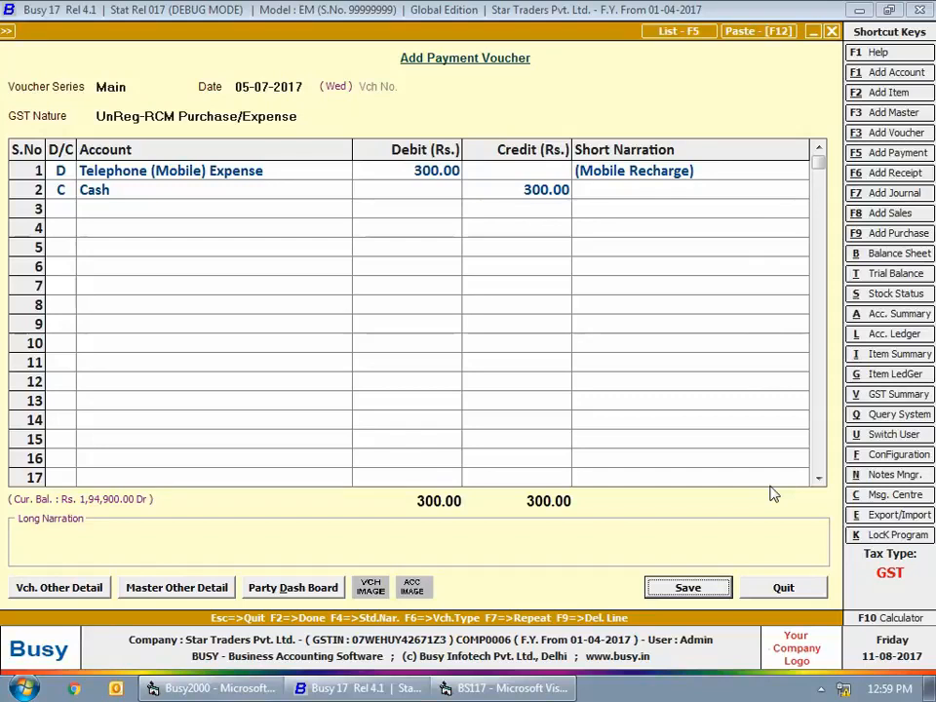
{"action": "key", "text": "Return"}
- Date the next payment voucher 06-07-2017 and keep UnReg-RCM Purchase/Expense as its GST nature
{"action": "key", "text": "Return"}
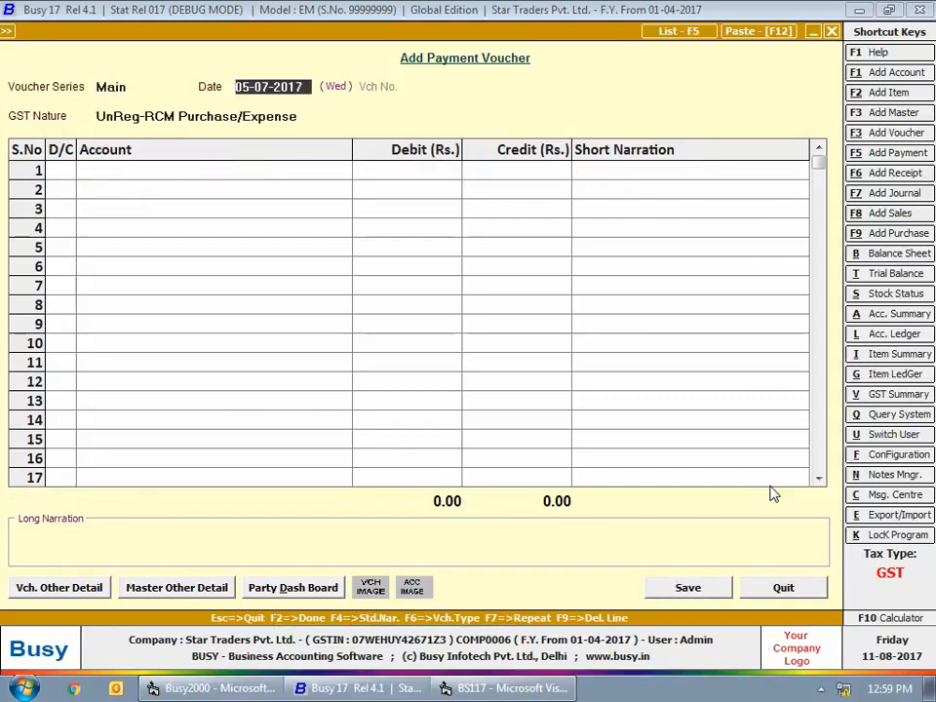
{"action": "type", "text": "6-7"}
{"action": "key", "text": "Return"}
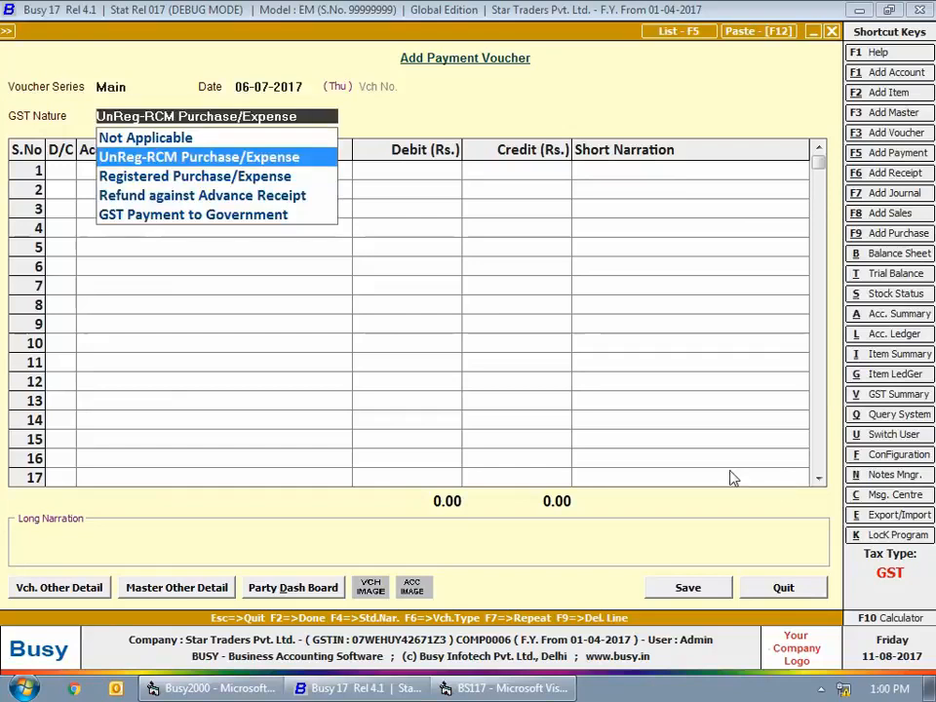
{"action": "key", "text": "Return"}
- Debit Transportation Charges (Regd.) with 6,000 in the first line
{"action": "key", "text": "Return"}
{"action": "type", "text": "tra"}
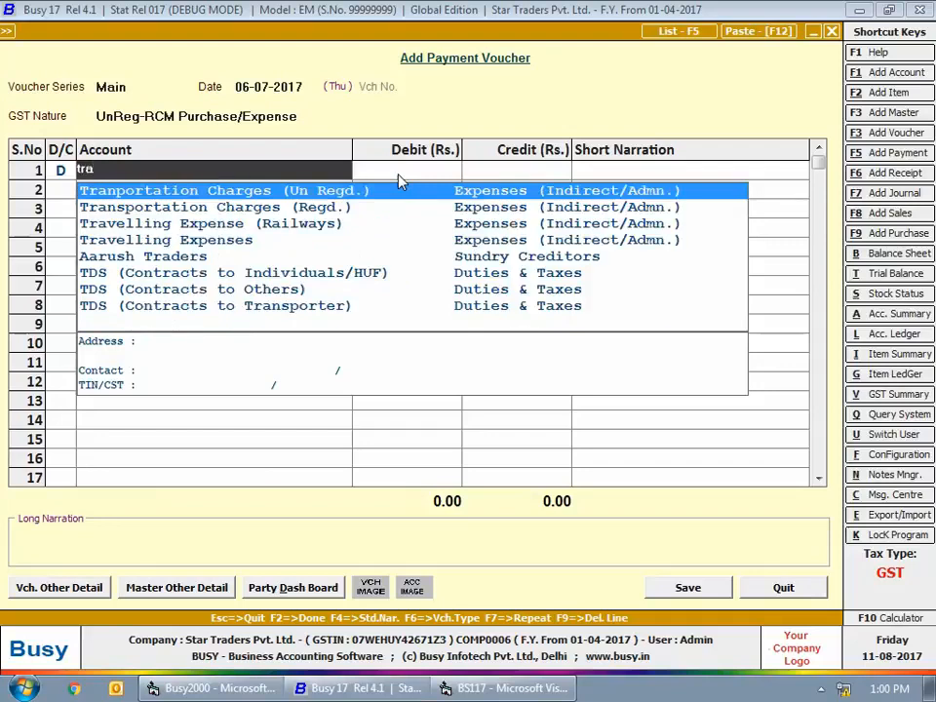
{"action": "key", "text": "Down"}
{"action": "key", "text": "Return"}
{"action": "type", "text": "6"}
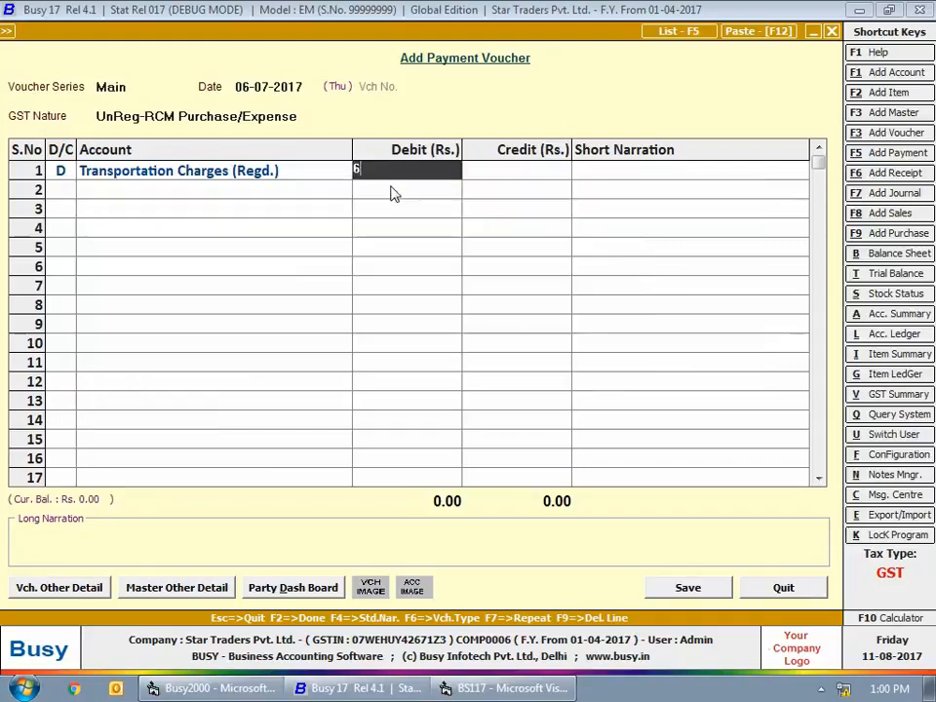
{"action": "type", "text": ",000"}
- Credit Cash with 6,000 and save the registered transportation charges voucher
{"action": "key", "text": "Return"}
{"action": "key", "text": "Return"}
{"action": "key", "text": "Return"}
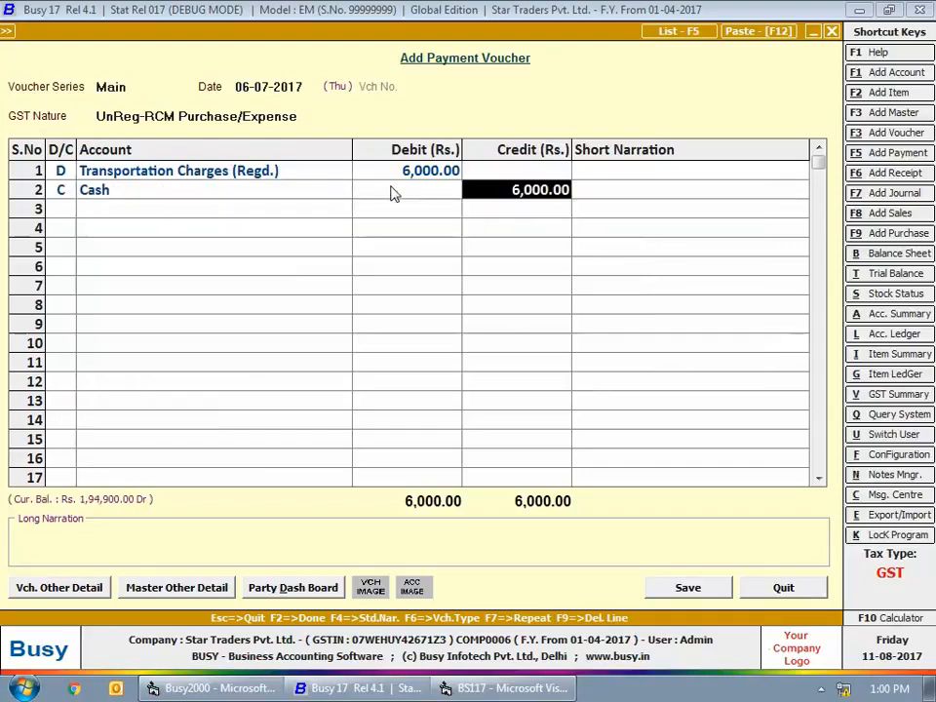
{"action": "key", "text": "Return"}
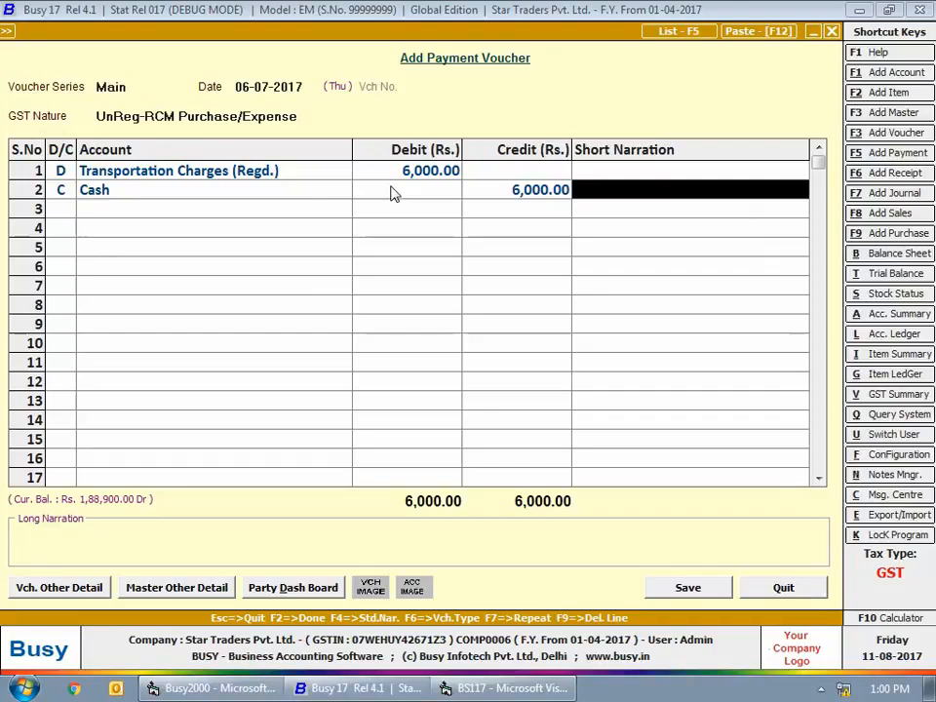
{"action": "key", "text": "Return"}
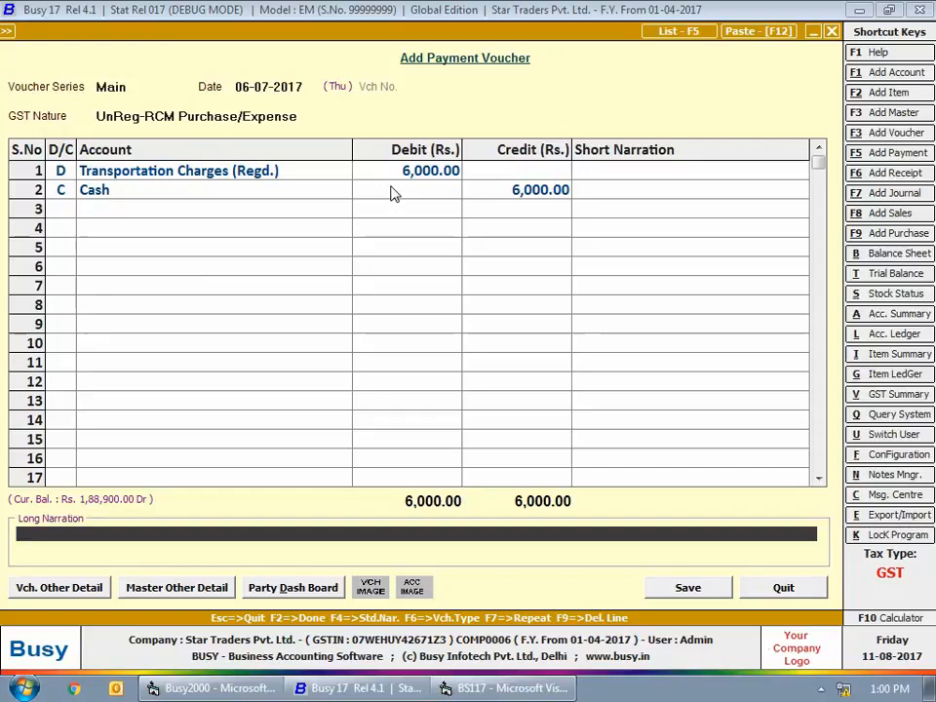
{"action": "key", "text": "Return"}
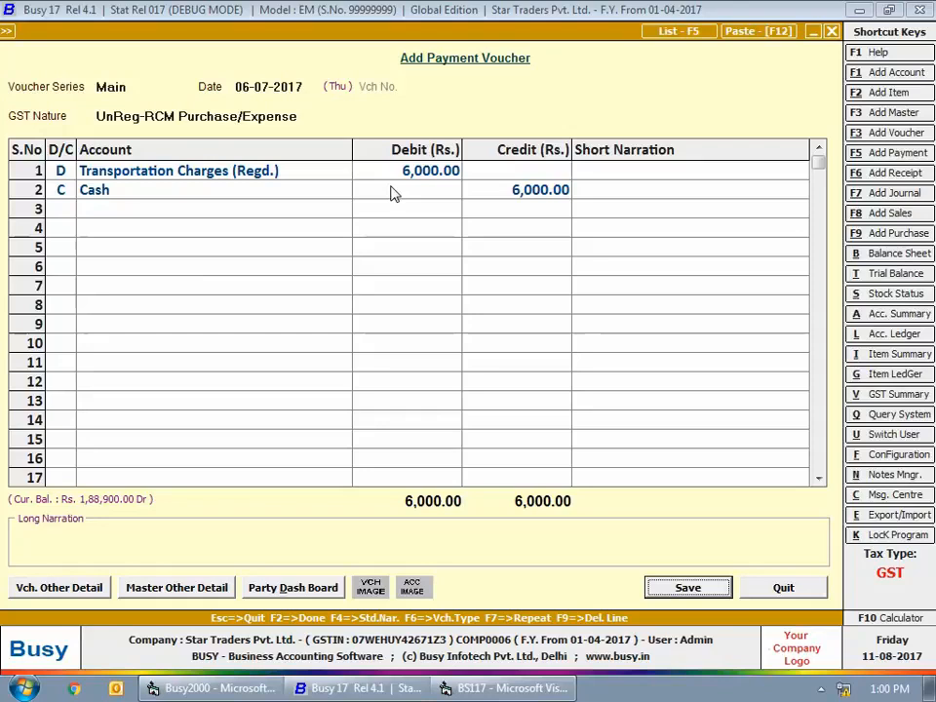
{"action": "key", "text": "Return"}
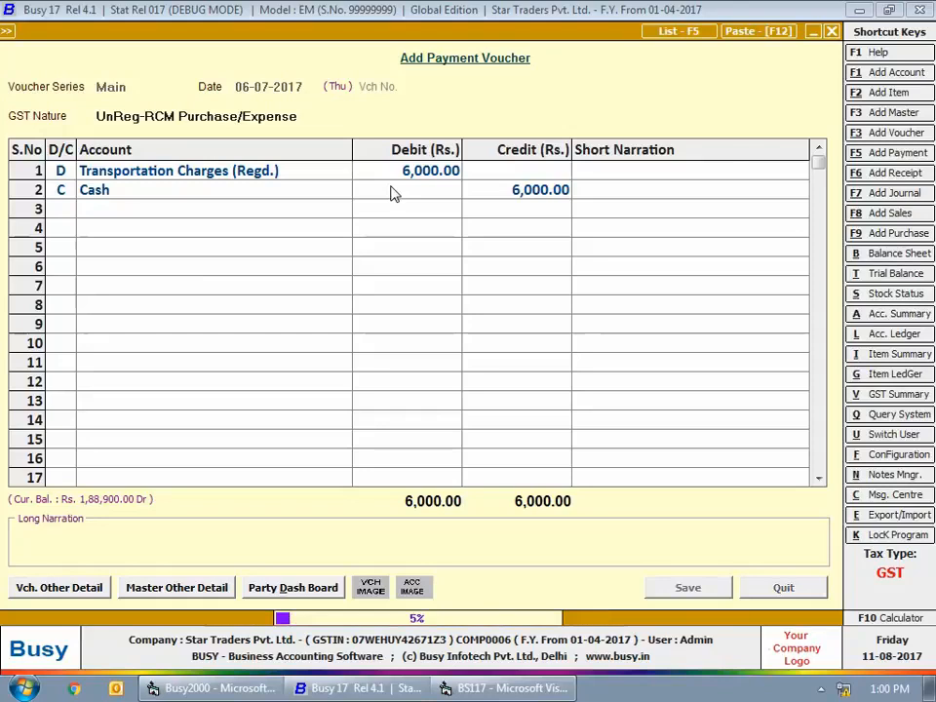
- Date the next payment voucher 08-07-2017 and keep the UnReg-RCM Purchase/Expense GST nature
{"action": "key", "text": "Return"}
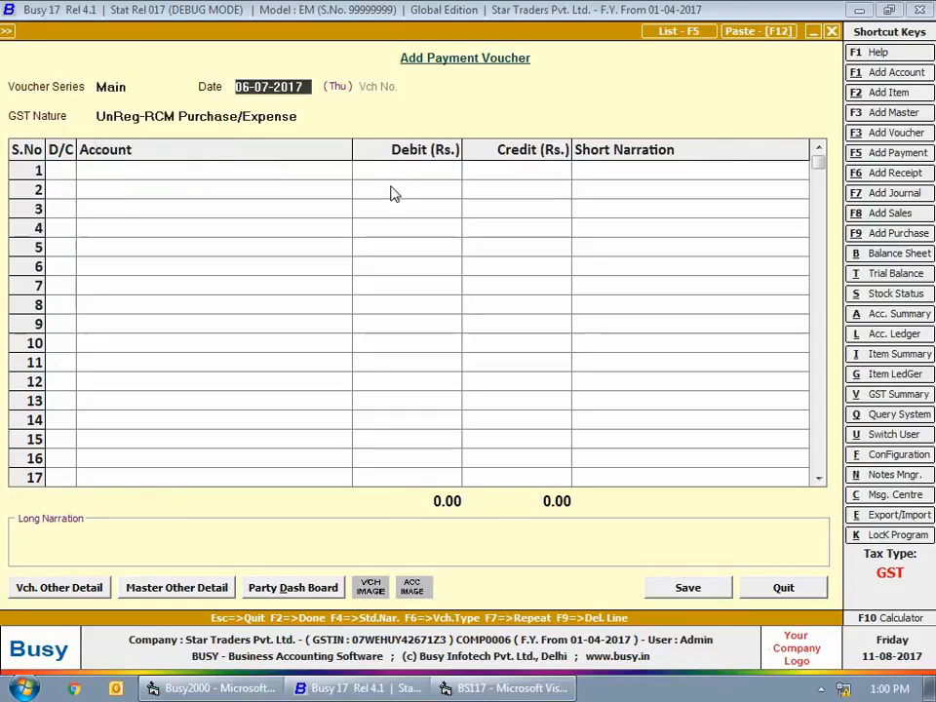
{"action": "type", "text": "8-7"}
{"action": "key", "text": "Return"}
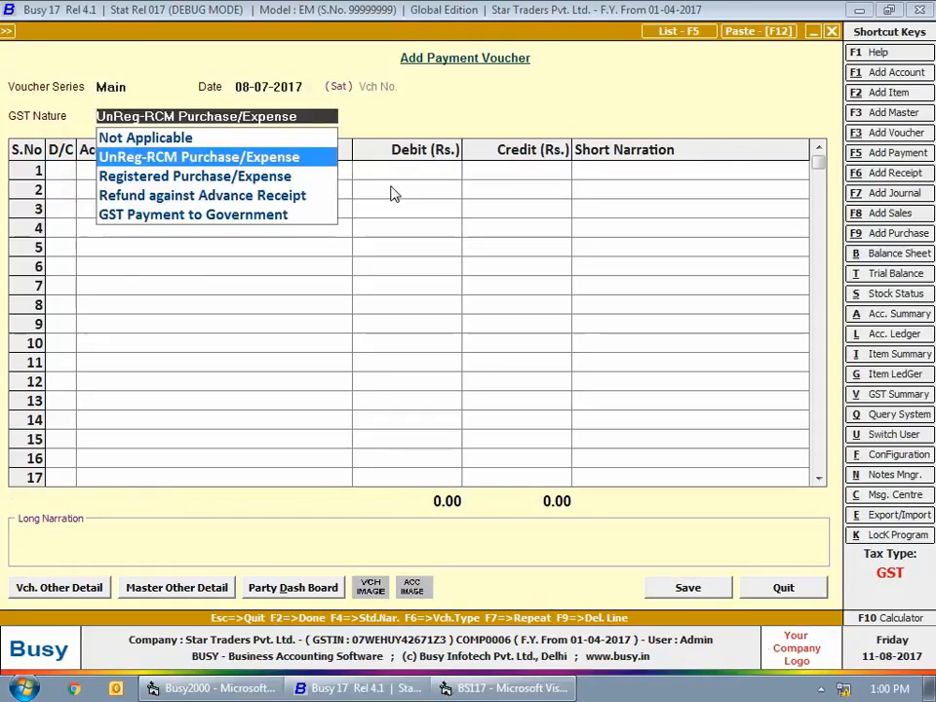
{"action": "key", "text": "Return"}
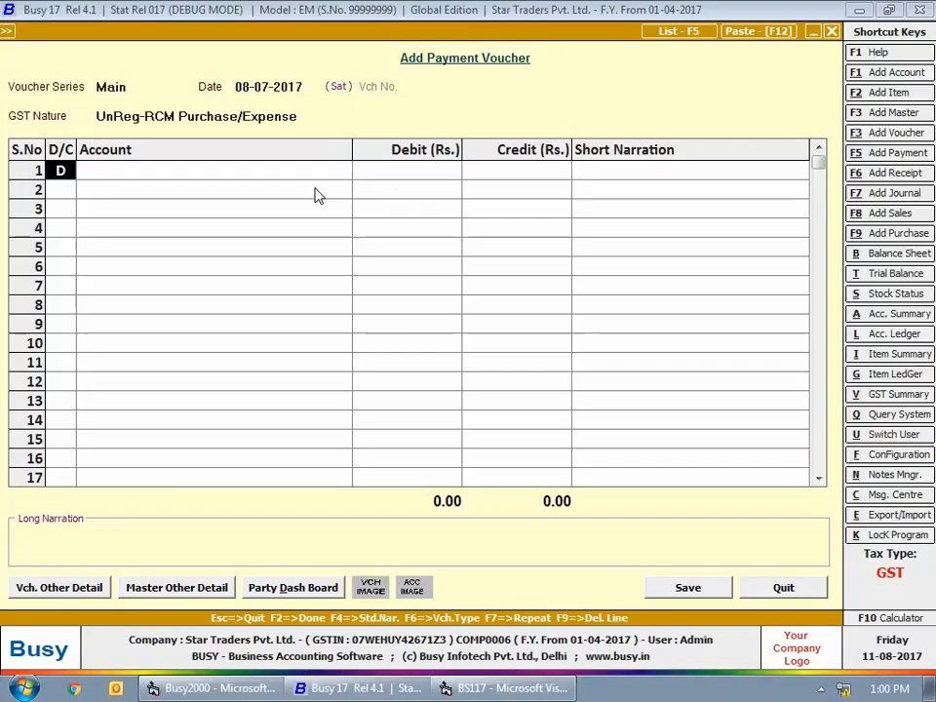
{"action": "key", "text": "Return"}
- Debit Tranportation Charges (Un Regd.) with 1,200 in the first line
{"action": "type", "text": "tr"}
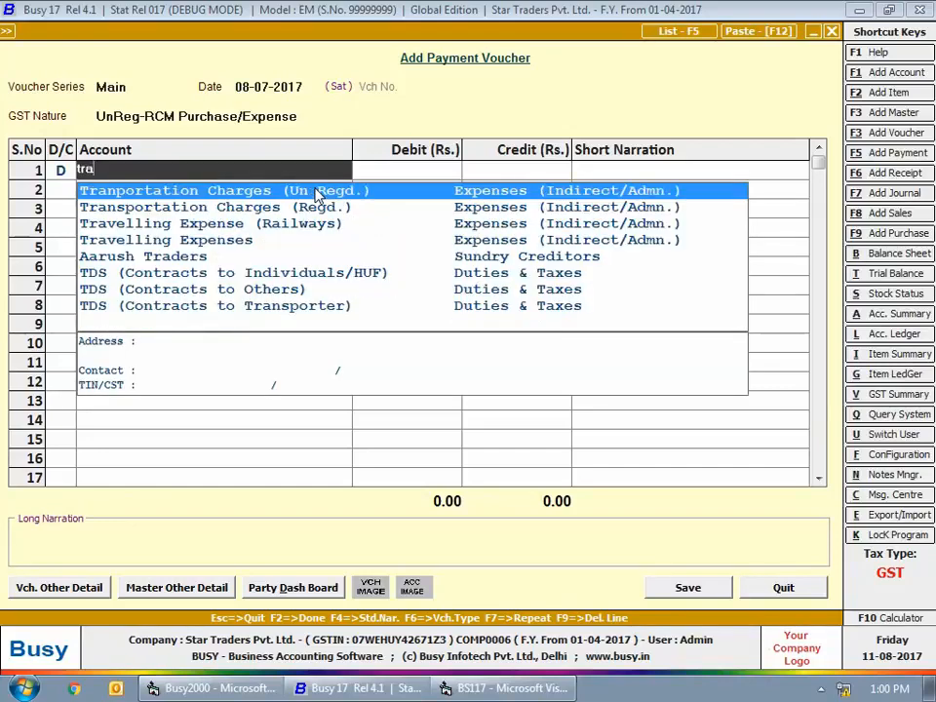
{"action": "type", "text": "a"}
{"action": "key", "text": "Up"}
{"action": "key", "text": "Return"}
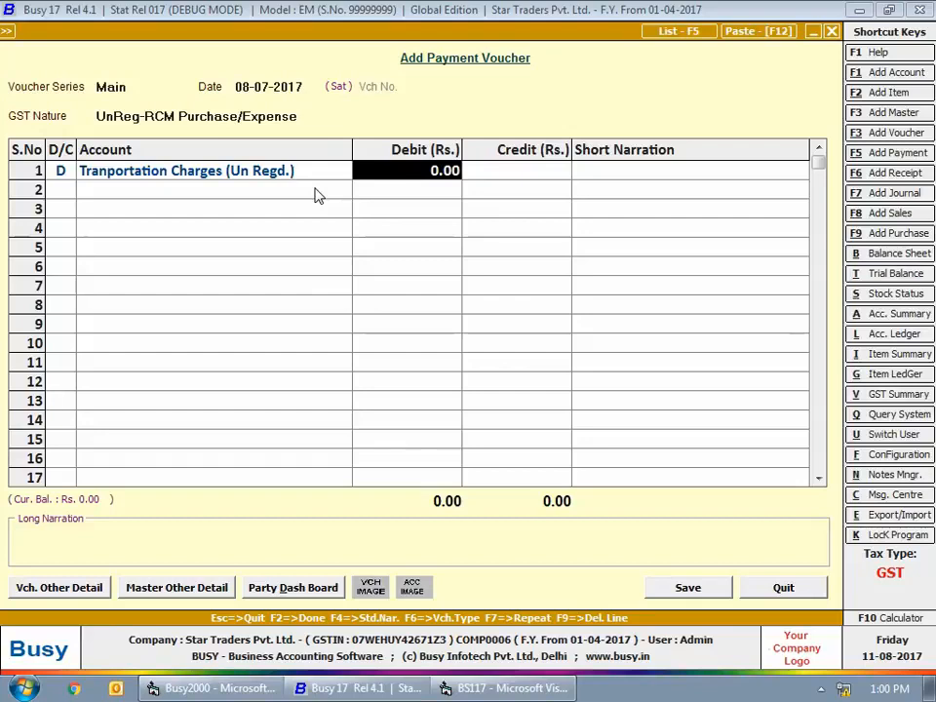
{"action": "type", "text": "1,2"}
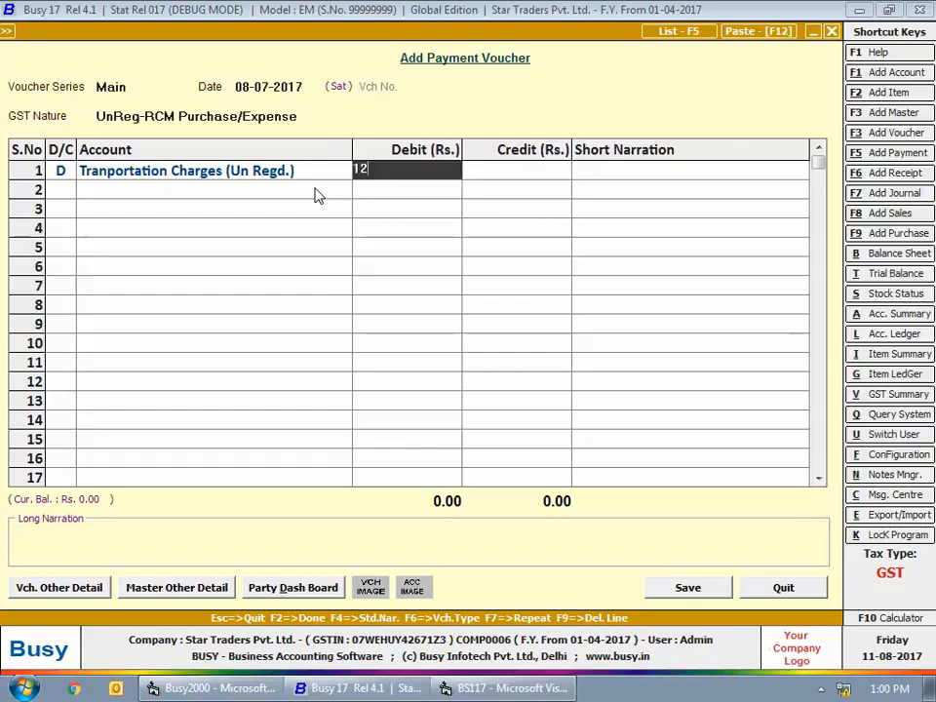
{"action": "type", "text": "00"}
{"action": "key", "text": "Return"}
- Credit Cash with 1,200 and save the unregistered transportation charges voucher
{"action": "key", "text": "Return"}
{"action": "key", "text": "Return"}
{"action": "key", "text": "Return"}
{"action": "key", "text": "Return"}
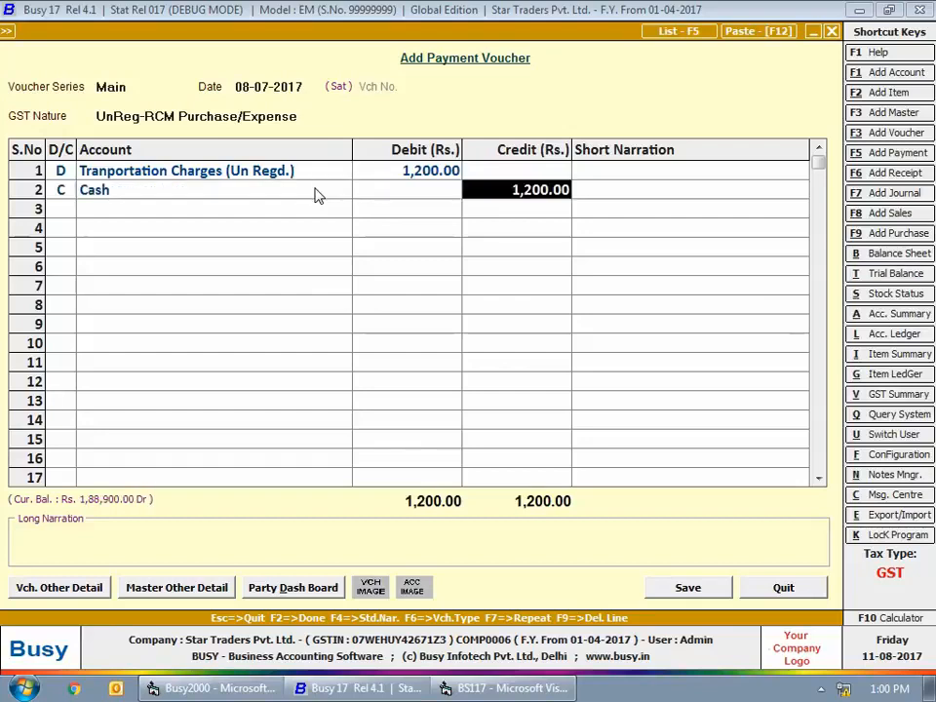
{"action": "key", "text": "Return"}
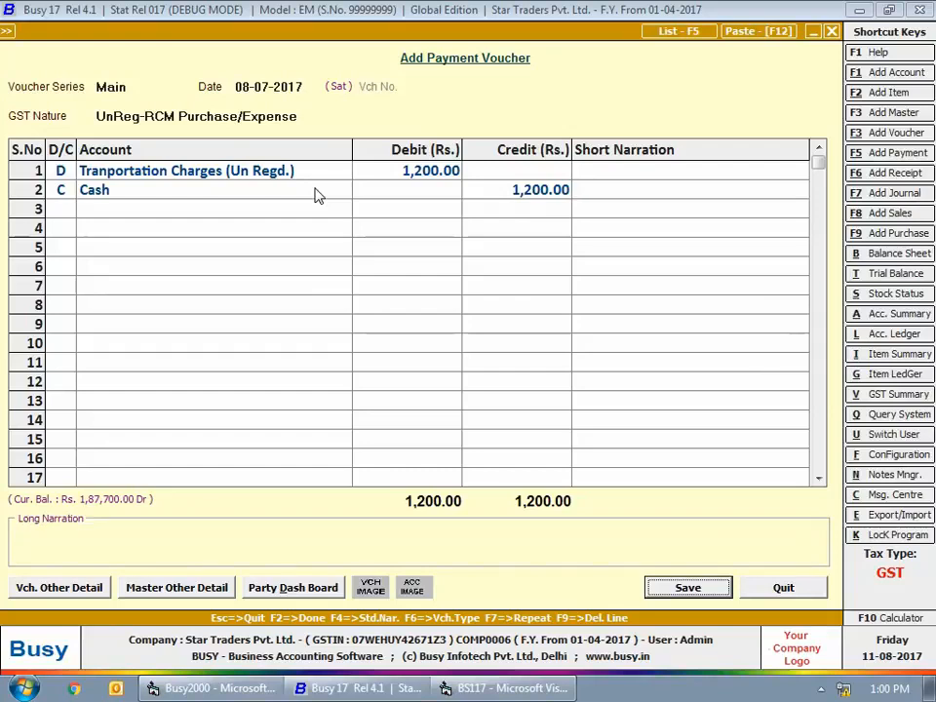
- In another UnReg-RCM voucher dated 08-07-2017, debit Car Servicing Expense with 1,400 and the short narration "Bumper Repairing"
{"action": "key", "text": "Return"}
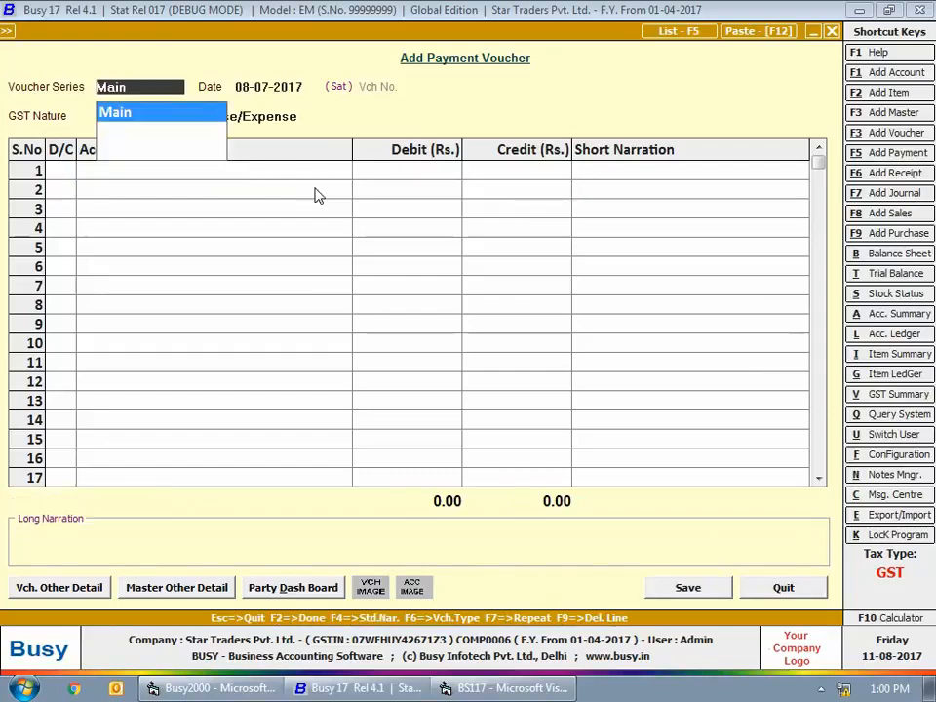
{"action": "key", "text": "Return"}
{"action": "key", "text": "Return"}
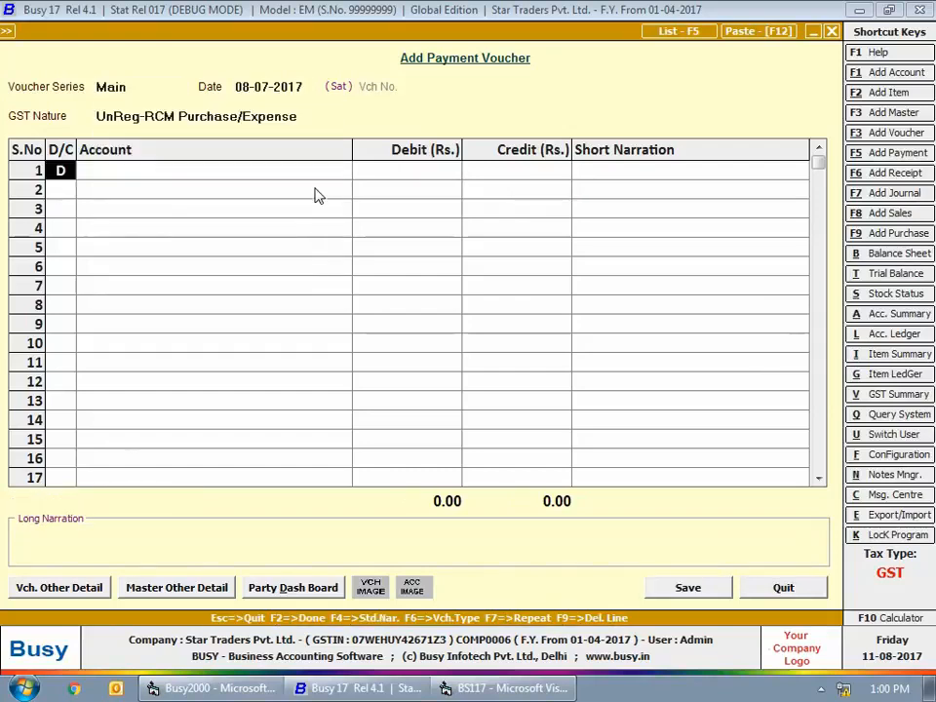
{"action": "key", "text": "Return"}
{"action": "type", "text": "car"}
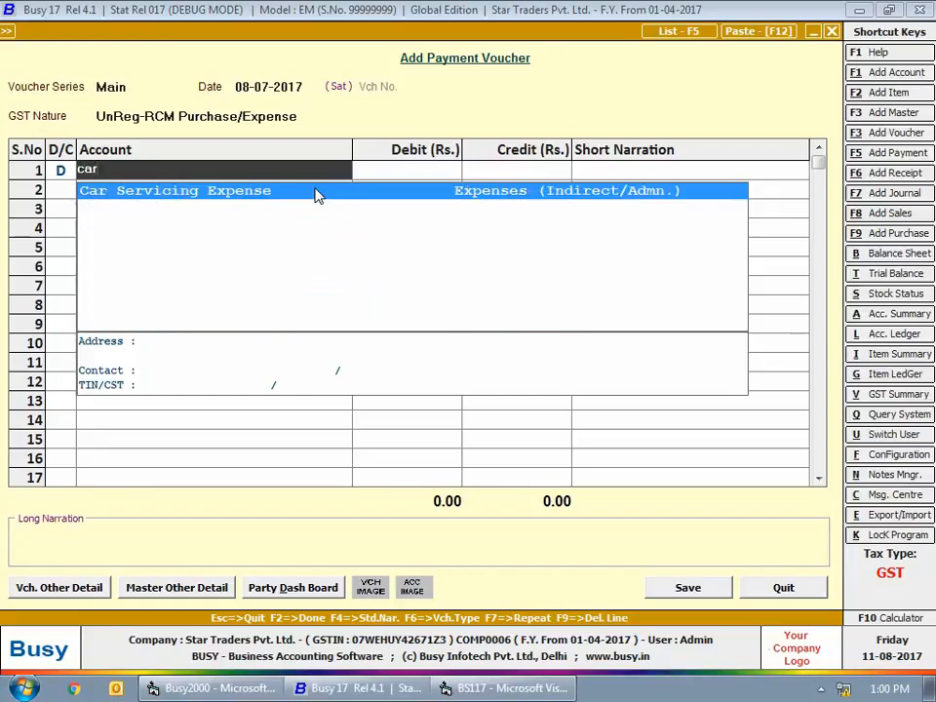
{"action": "key", "text": "Return"}
{"action": "type", "text": "1400"}
{"action": "key", "text": "Return"}
{"action": "type", "text": "B"}
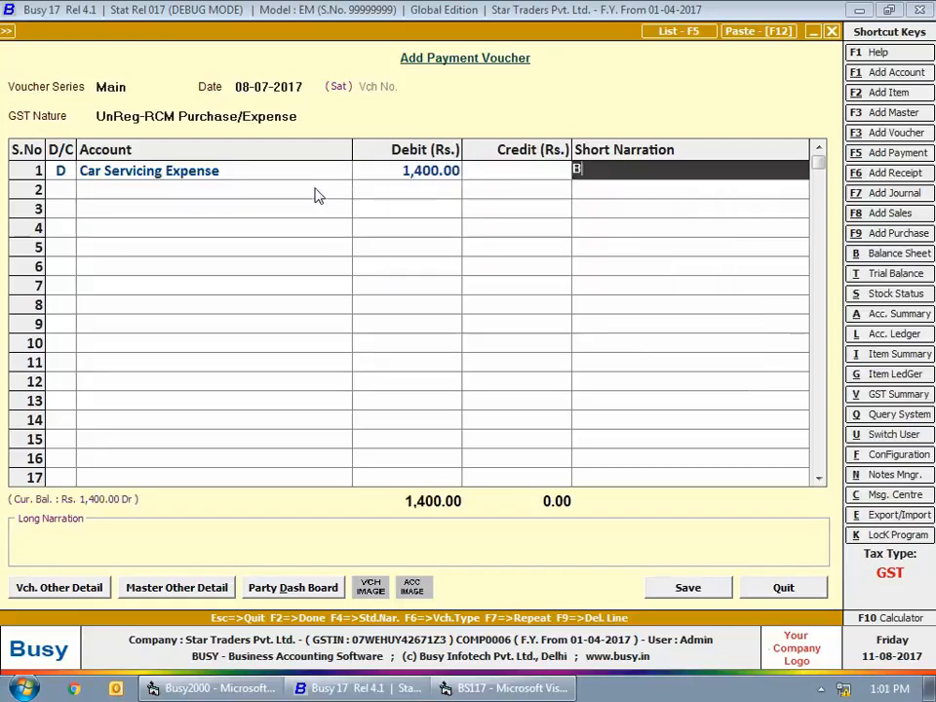
{"action": "type", "text": "umper Repairing"}
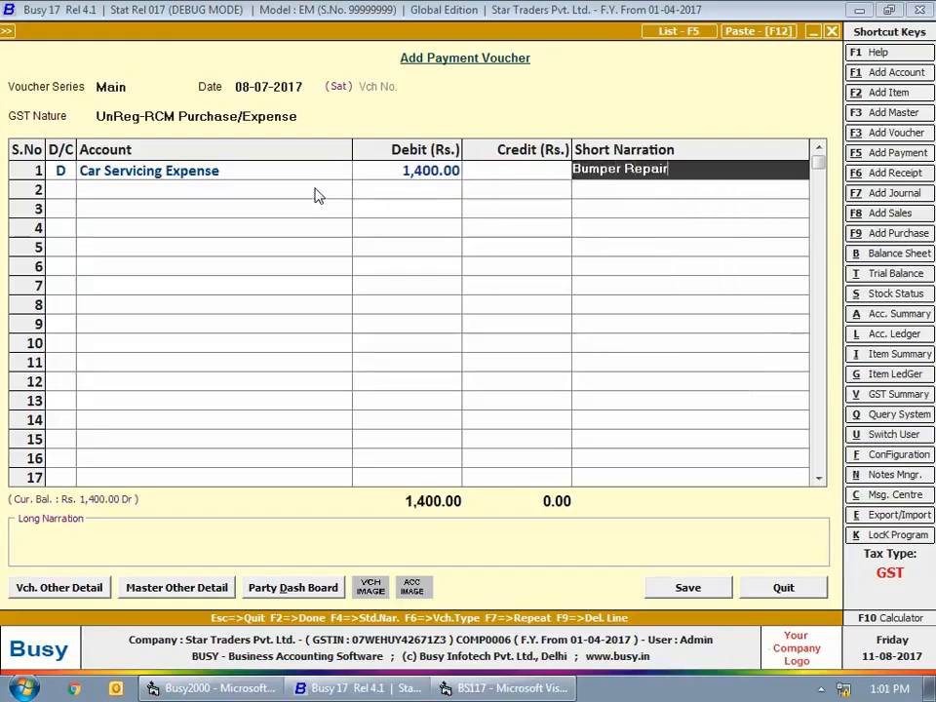
{"action": "key", "text": "Return"}
{"action": "key", "text": "Return"}
{"action": "key", "text": "Return"}
{"action": "key", "text": "Return"}
{"action": "key", "text": "Return"}
{"action": "key", "text": "Return"}
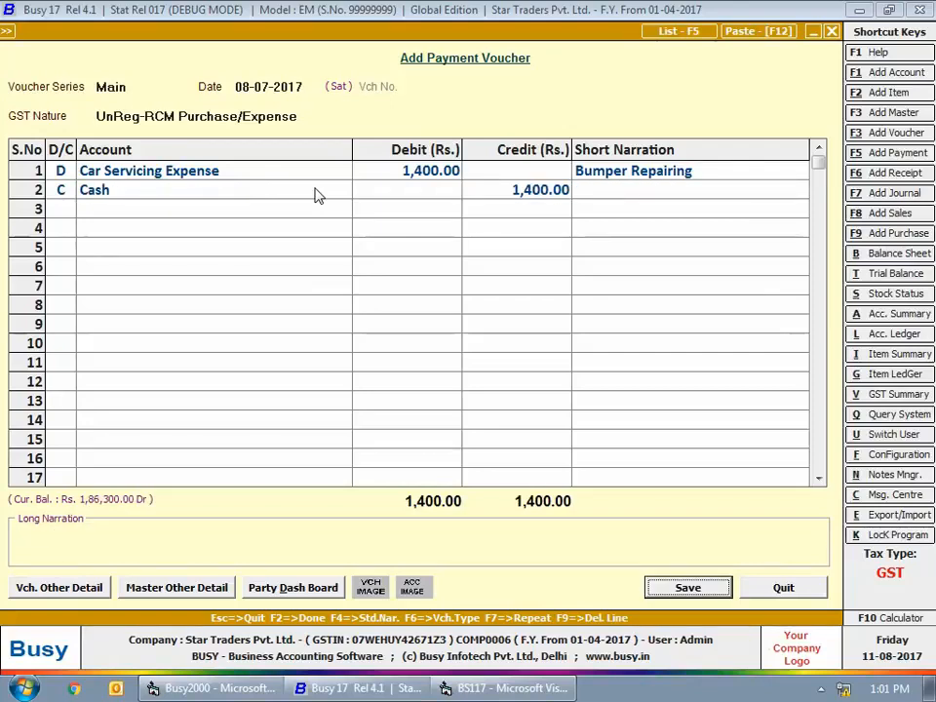
- Credit Cash with 1,400 and save the car servicing voucher
{"action": "key", "text": "Return"}
- Close payment voucher entry and open a new journal voucher
{"action": "key", "text": "Escape"}
{"action": "left_click", "coordinate": [231, 123]}
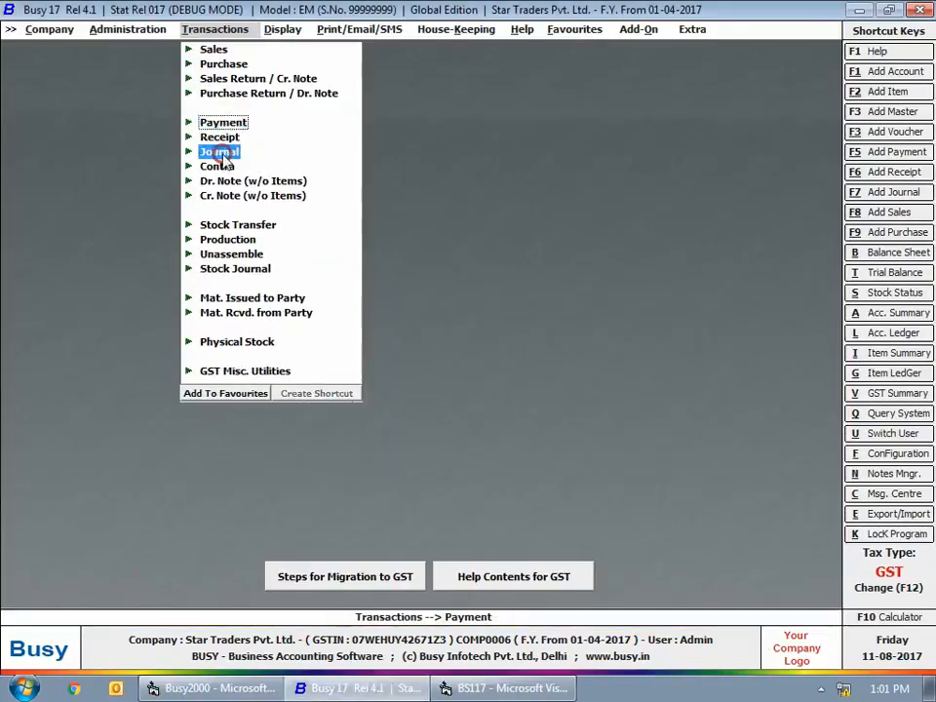
{"action": "left_click", "coordinate": [221, 154]}
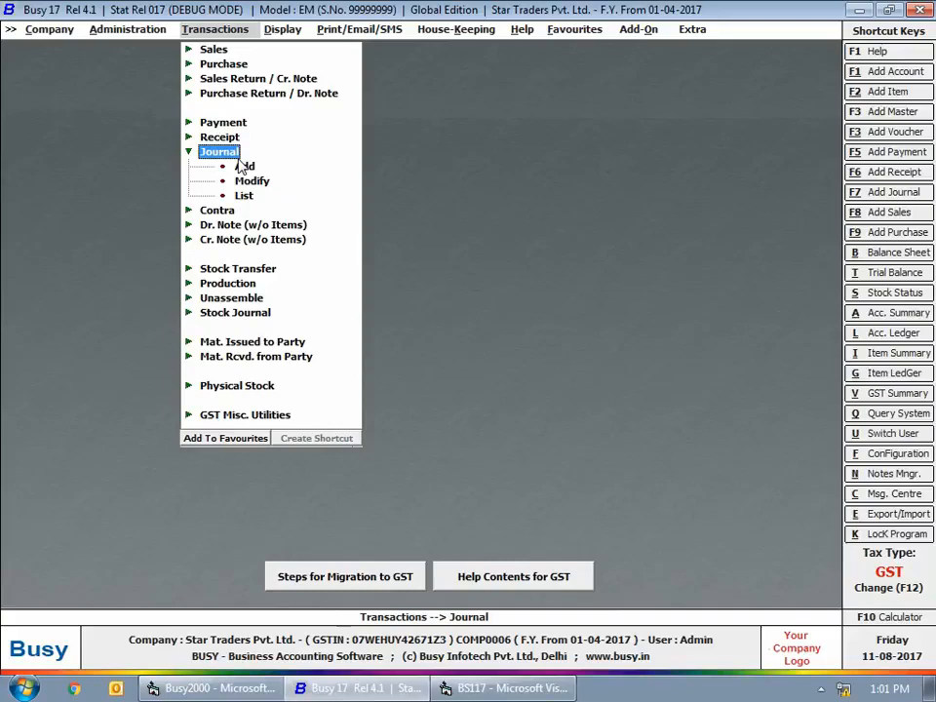
{"action": "left_click", "coordinate": [243, 166]}
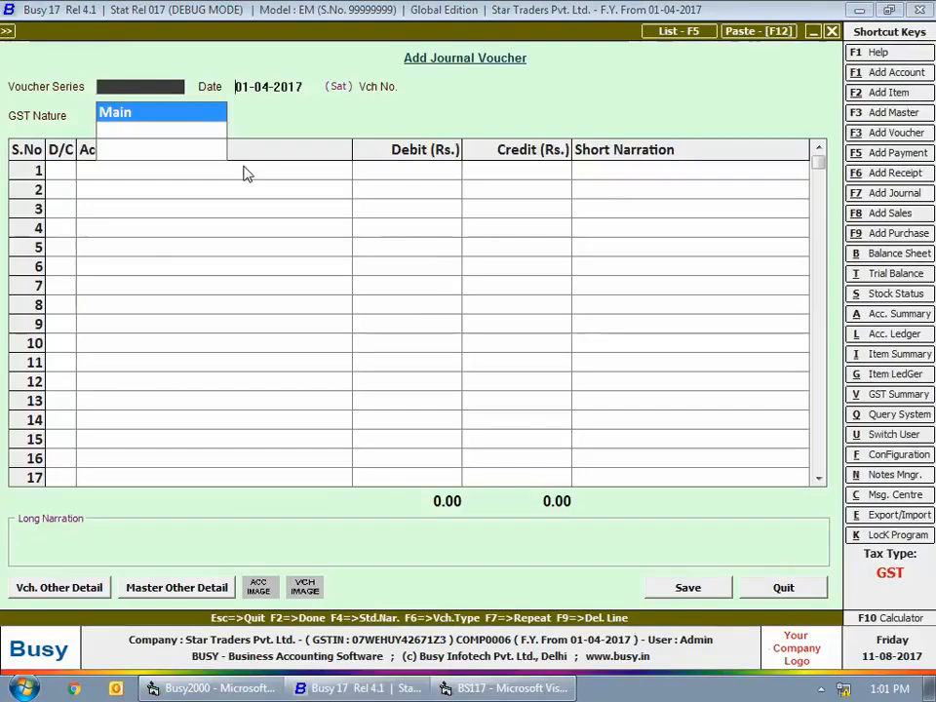
- Date the journal voucher 10-07-2017 in the Main series and set its GST nature to Registered Purchase/Expense
{"action": "key", "text": "Return"}
{"action": "type", "text": "10-7"}
{"action": "key", "text": "Return"}
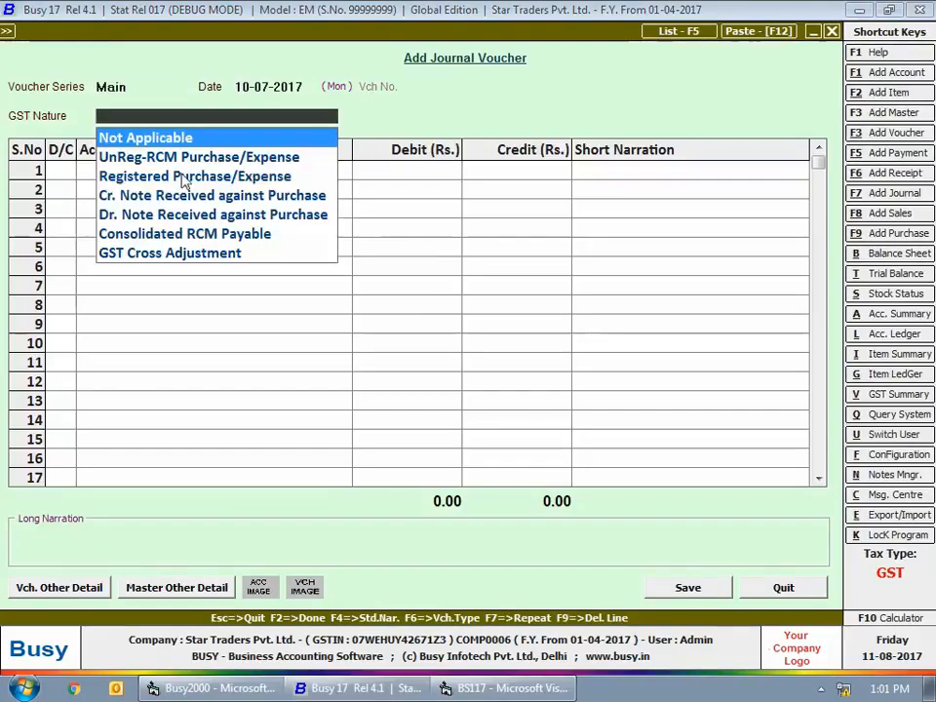
{"action": "key", "text": "Down"}
{"action": "key", "text": "Down"}
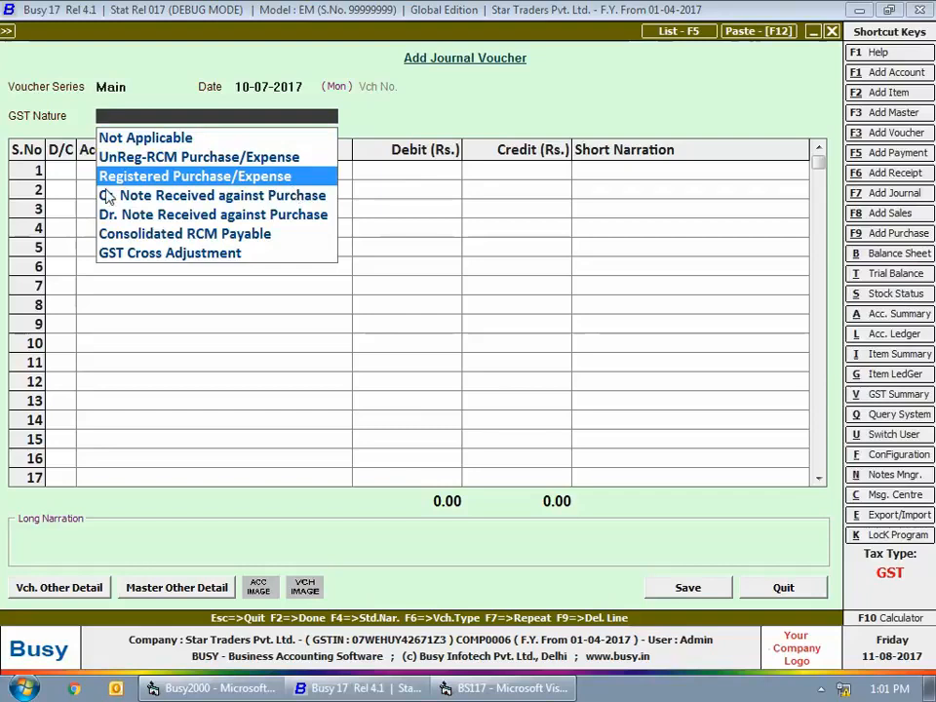
{"action": "key", "text": "Return"}
- Debit Car Servicing Expense with 8,400 on the first line of the journal voucher
{"action": "key", "text": "Return"}
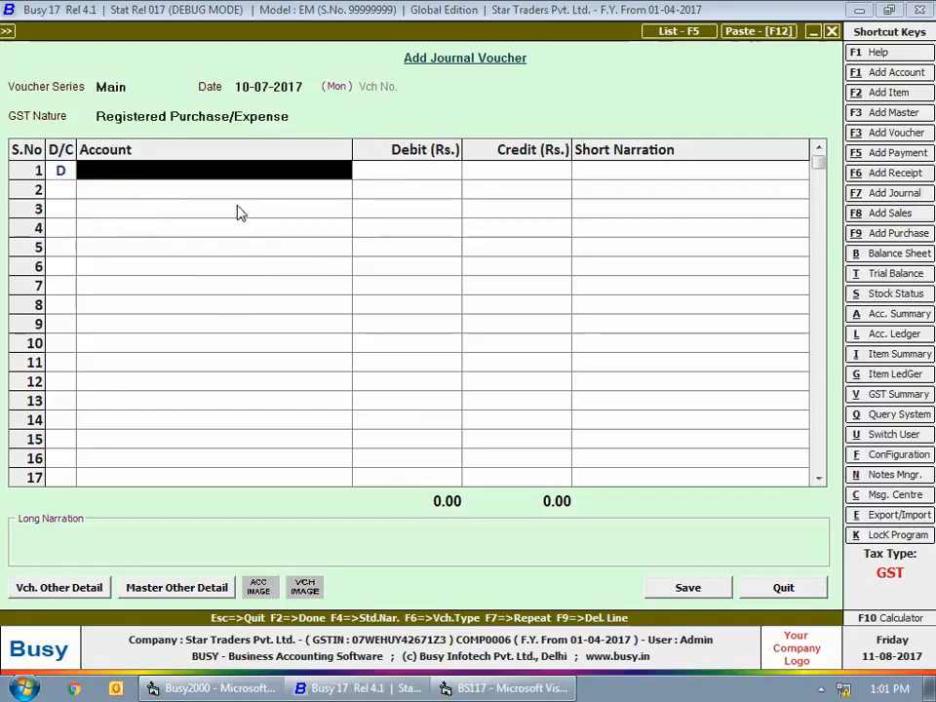
{"action": "type", "text": "car"}
{"action": "key", "text": "Return"}
{"action": "type", "text": "8400"}
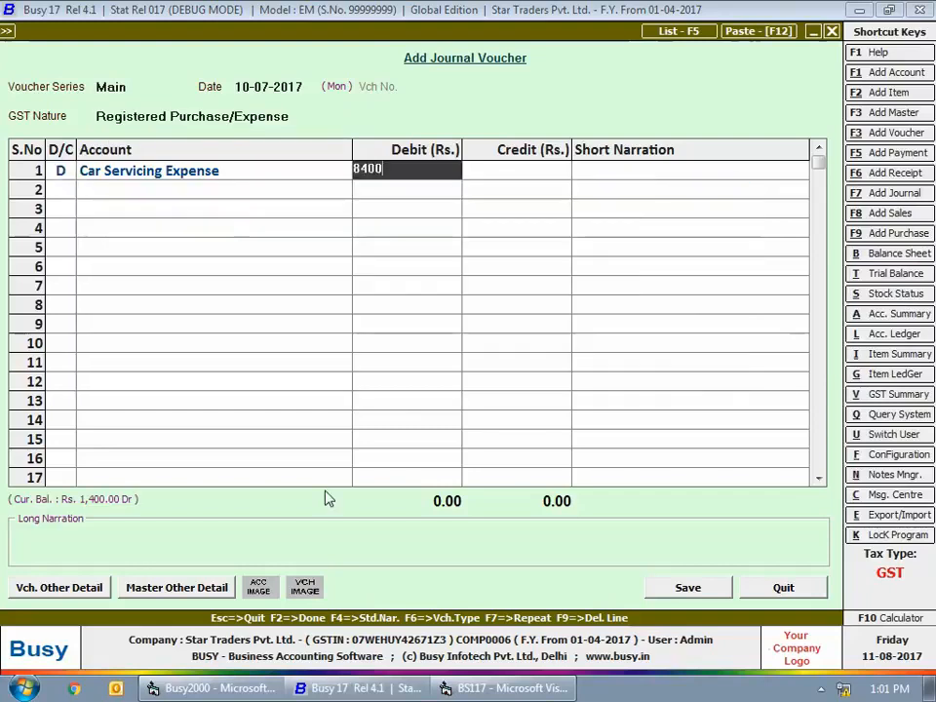
- Add a second debit line for CGST Input with 756
{"action": "key", "text": "Return"}
{"action": "key", "text": "Return"}
{"action": "key", "text": "d"}
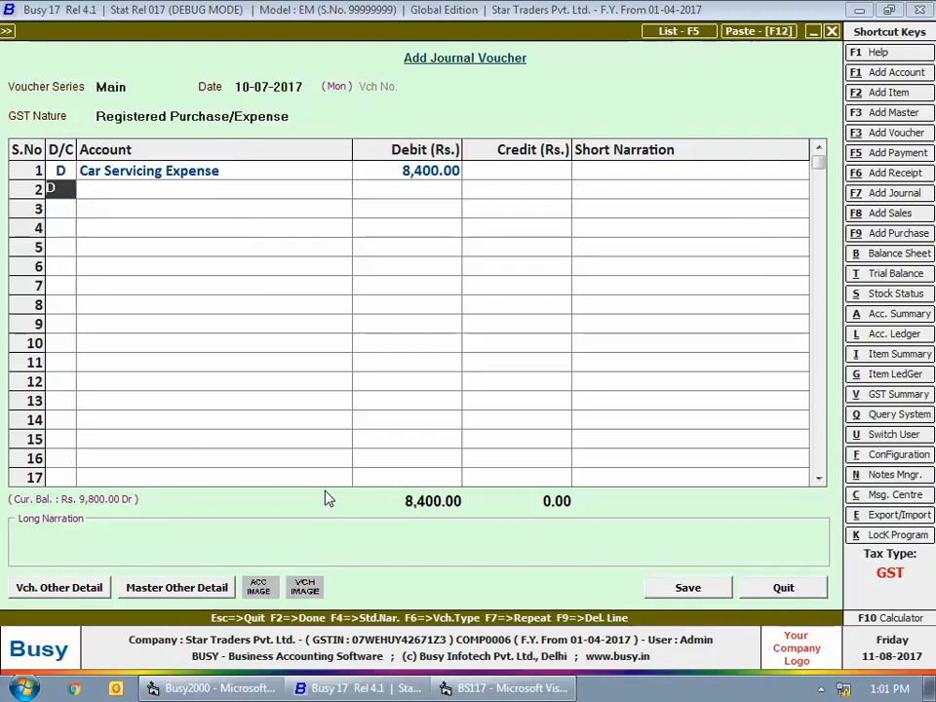
{"action": "key", "text": "Return"}
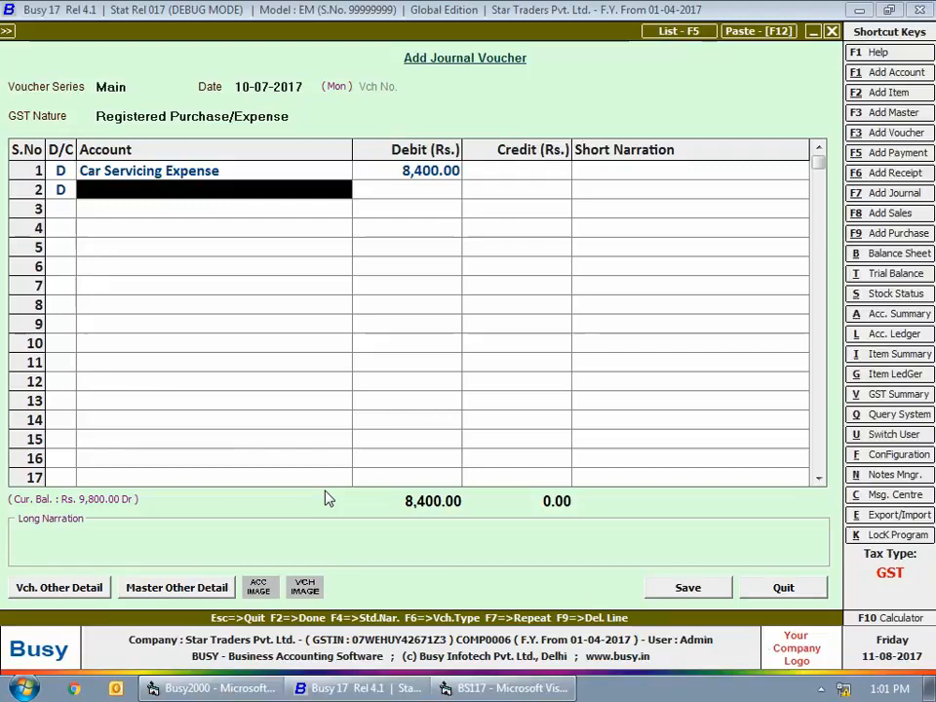
{"action": "type", "text": "gst"}
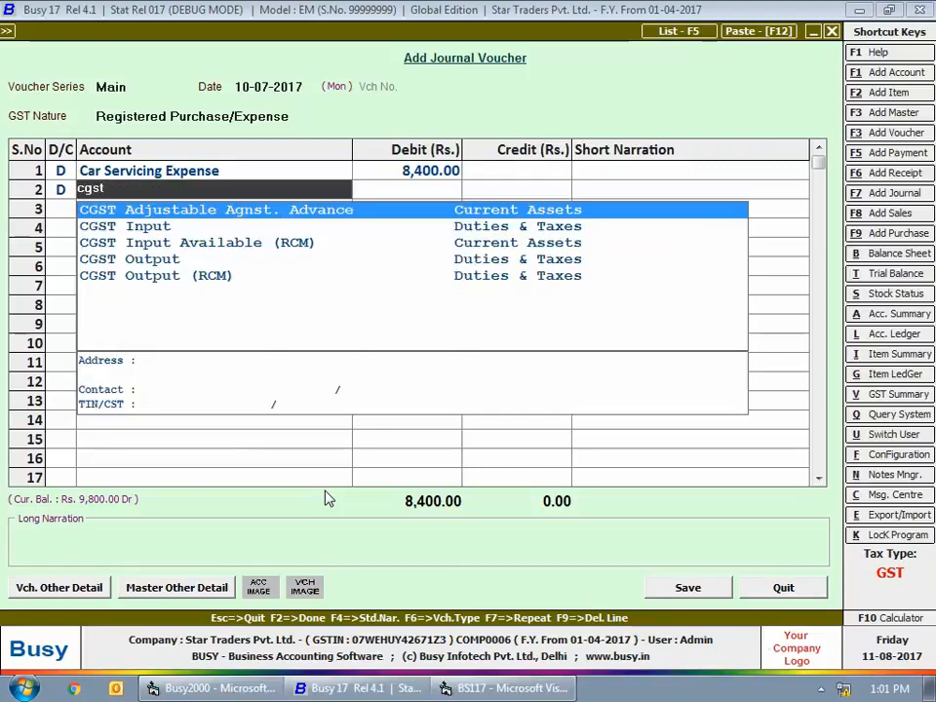
{"action": "key", "text": "Down"}
{"action": "key", "text": "Return"}
{"action": "type", "text": "75"}
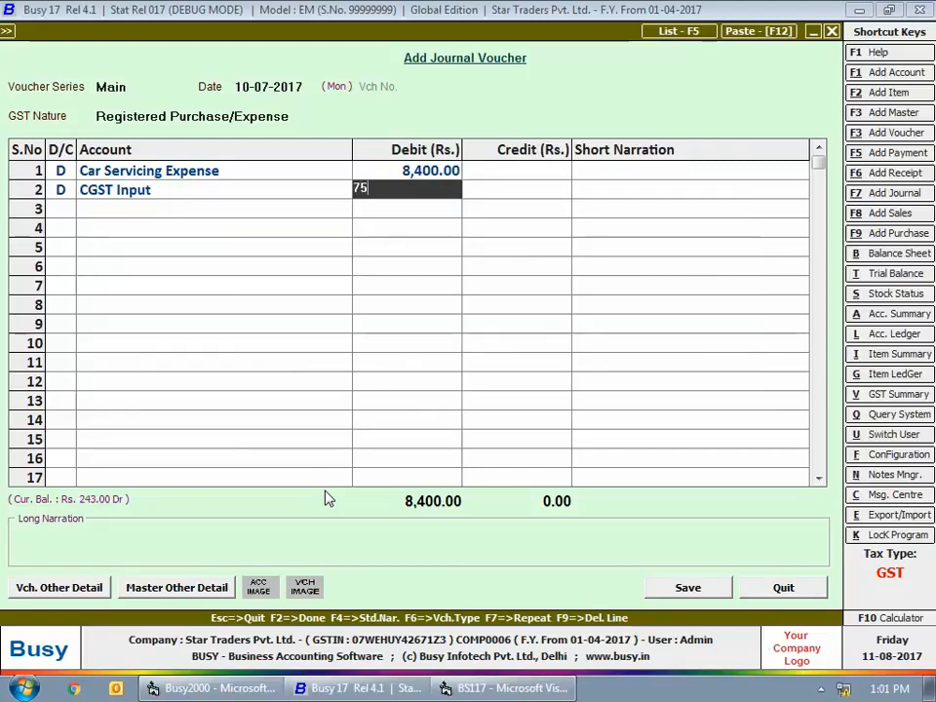
{"action": "type", "text": "6"}
{"action": "key", "text": "Return"}
- Add a third debit line for SGST Input with 756
{"action": "key", "text": "Return"}
{"action": "type", "text": "D"}
{"action": "key", "text": "Return"}
{"action": "type", "text": "s"}
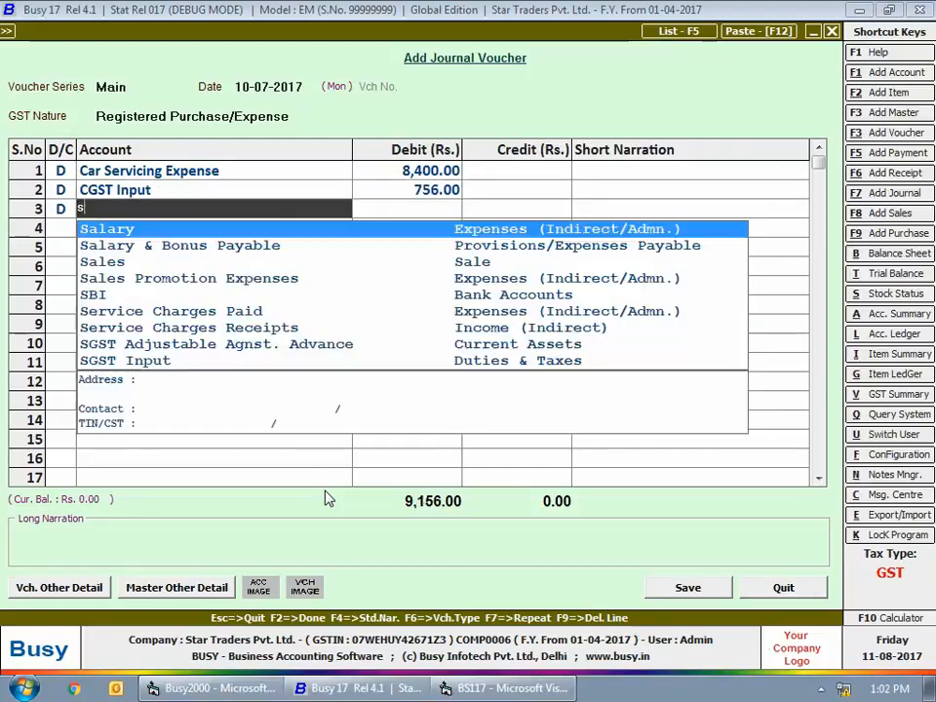
{"action": "type", "text": "gst"}
{"action": "key", "text": "Return"}
{"action": "type", "text": "756"}
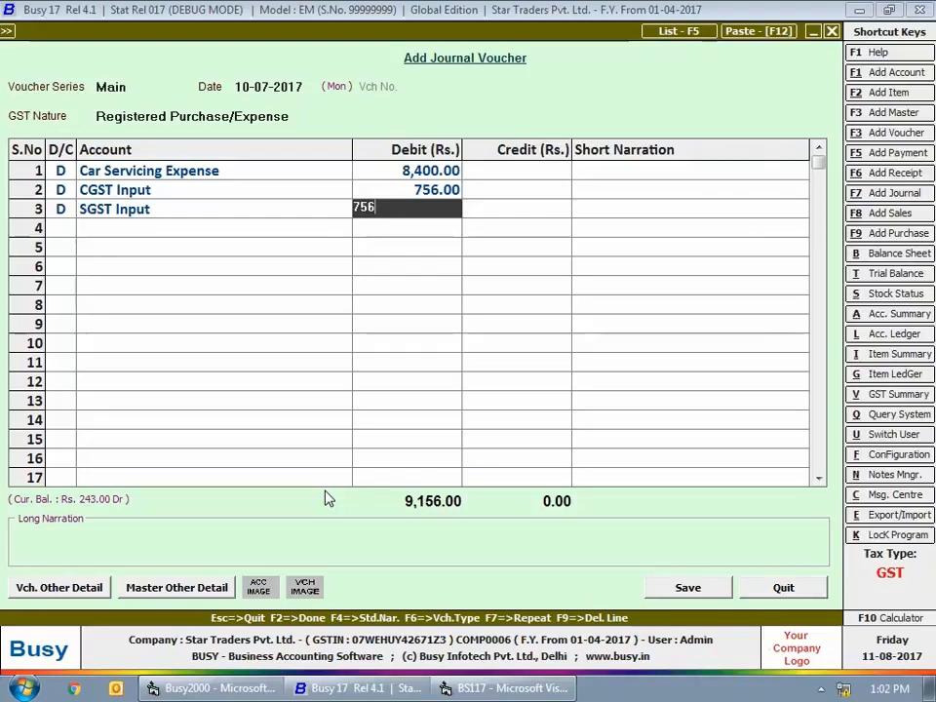
{"action": "key", "text": "Return"}
{"action": "key", "text": "Return"}
- Credit State Bank of India with 9,912 and bring up the registered expense details for the voucher
{"action": "type", "text": "c"}
{"action": "key", "text": "Return"}
{"action": "type", "text": "sbi"}
{"action": "key", "text": "Return"}
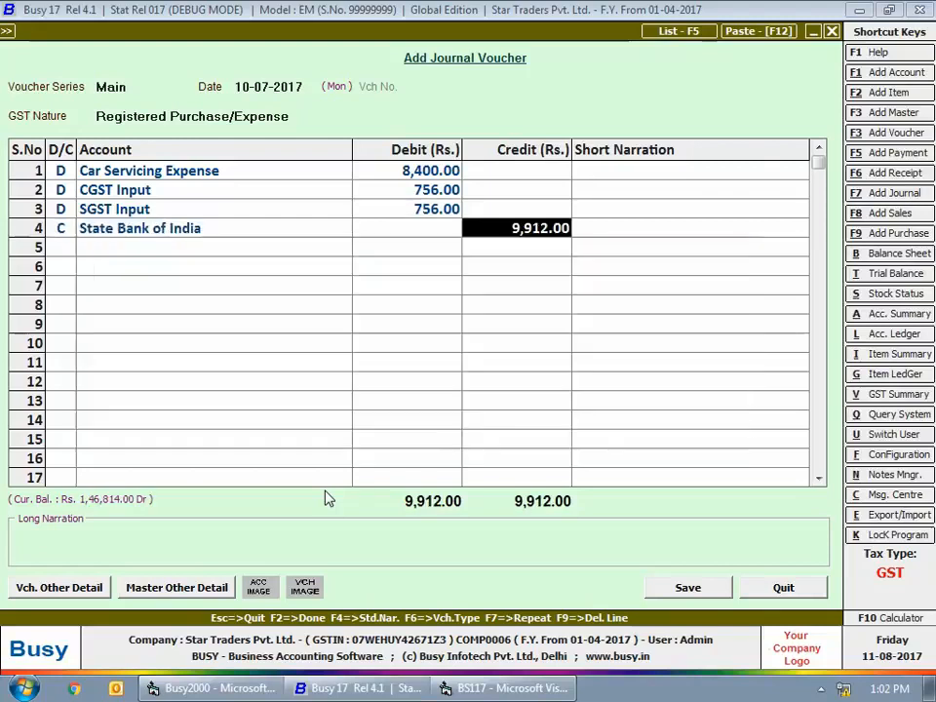
{"action": "key", "text": "Return"}
{"action": "key", "text": "Return"}
{"action": "key", "text": "Return"}
{"action": "key", "text": "Return"}
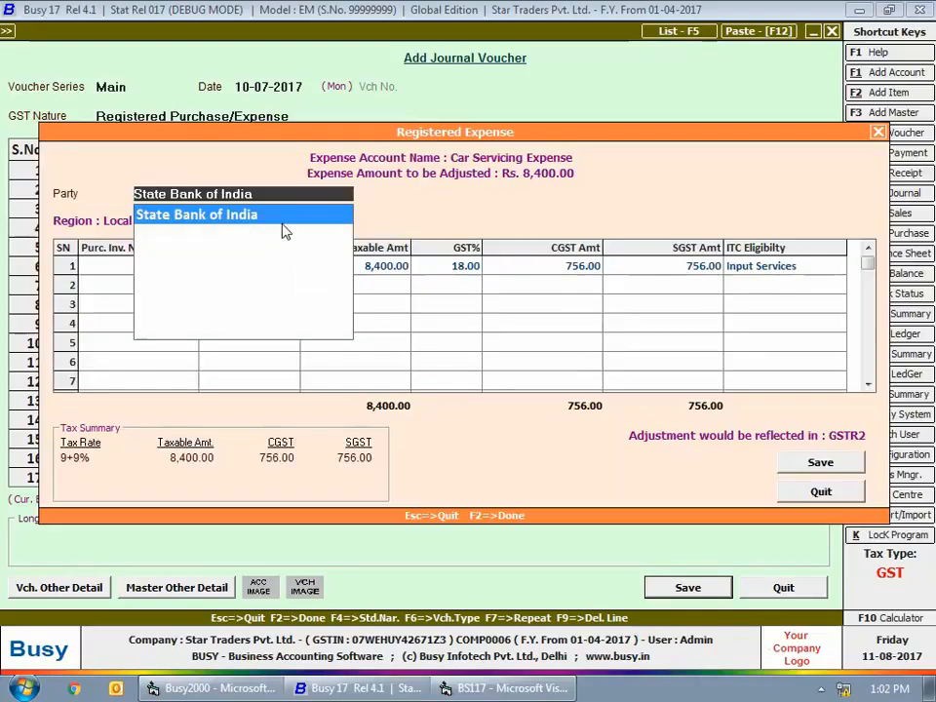
- Fill in the registered expense details with party Galaxy Toyota, purchase invoice 3451, bill date 10-07-2017, GST 18% and ITC eligibility Input Services
{"action": "type", "text": "ga"}
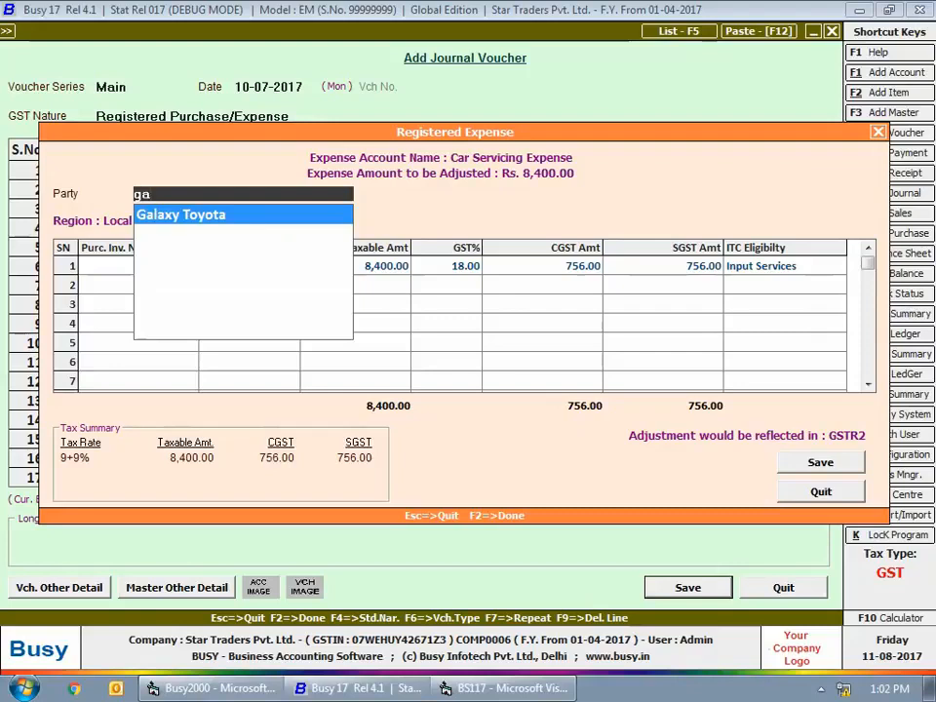
{"action": "key", "text": "Return"}
{"action": "type", "text": "3451"}
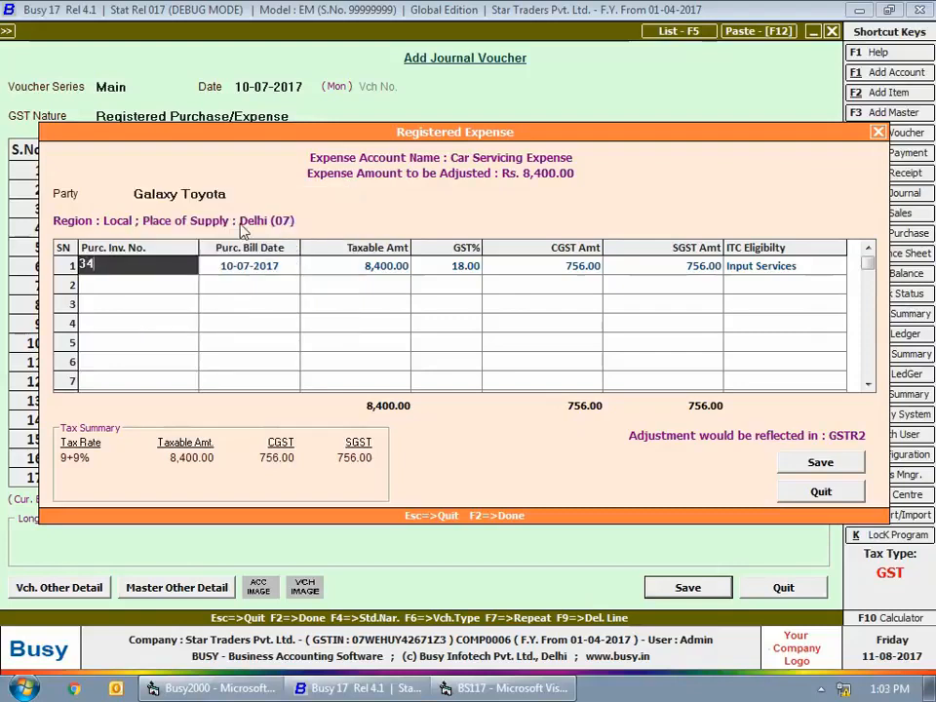
{"action": "key", "text": "Return"}
{"action": "key", "text": "Return"}
{"action": "key", "text": "Return"}
{"action": "key", "text": "Return"}
{"action": "key", "text": "Return"}
{"action": "key", "text": "Return"}
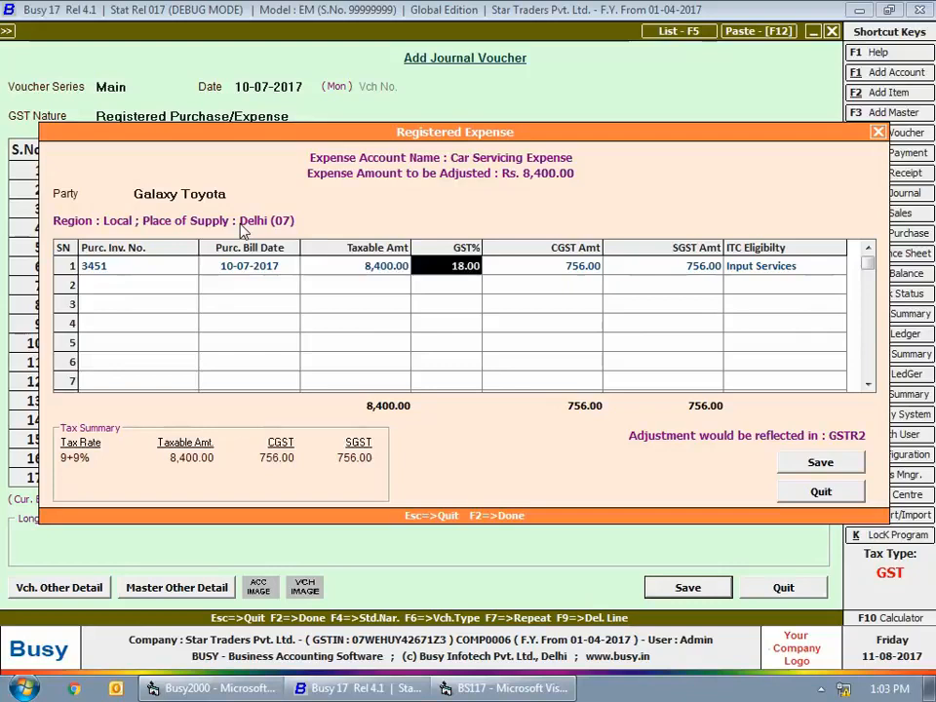
{"action": "key", "text": "space"}
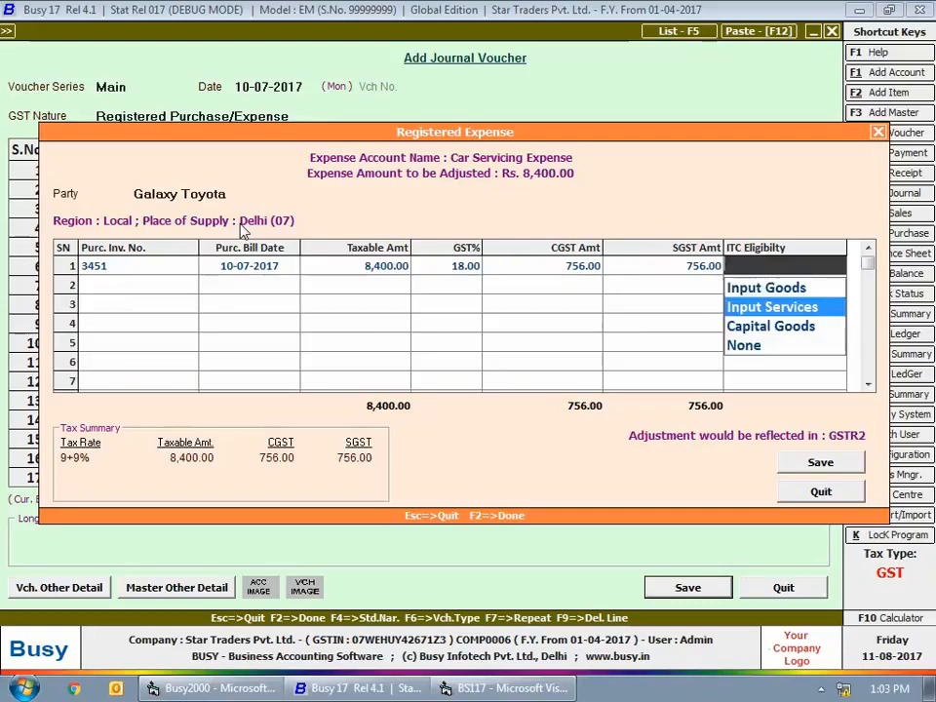
{"action": "key", "text": "Return"}
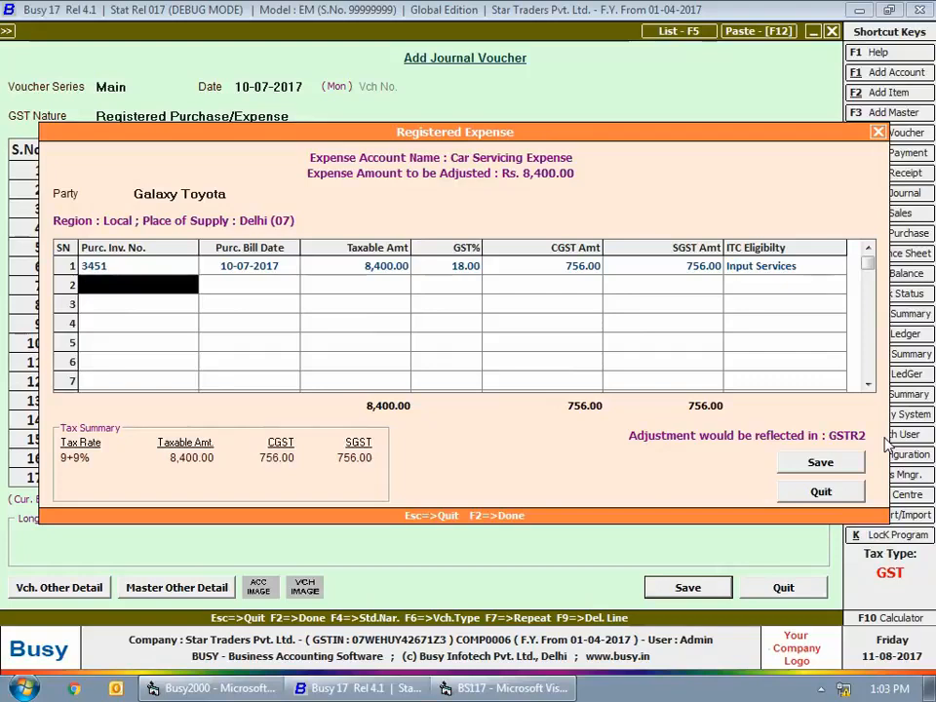
- Close the registered expense details and leave journal voucher entry
{"action": "key", "text": "Escape"}
{"action": "key", "text": "Escape"}
{"action": "key", "text": "Escape"}
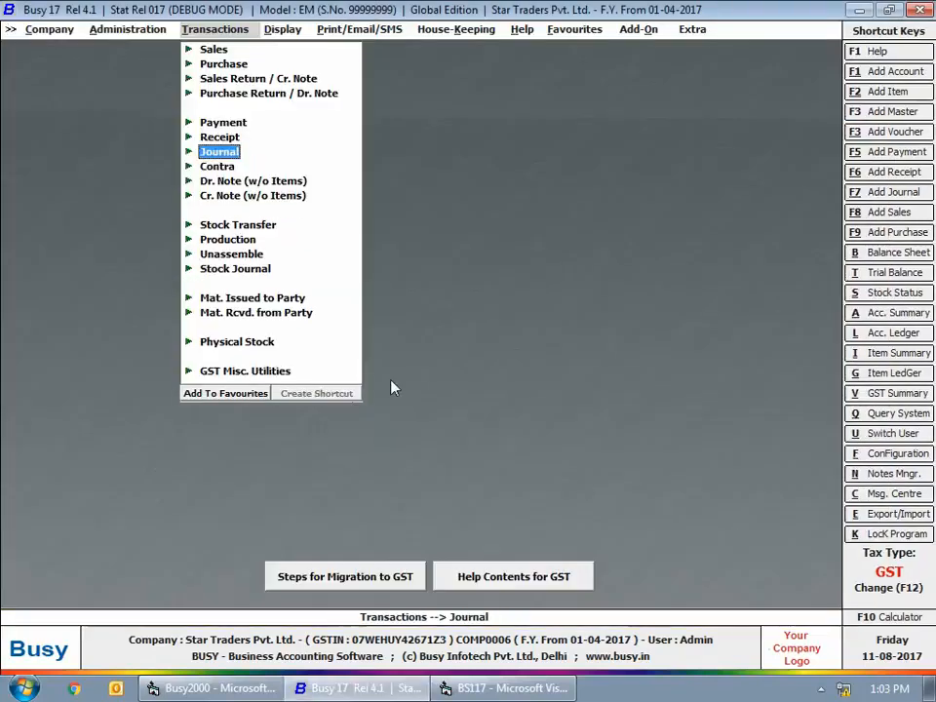
{"action": "key", "text": "Escape"}
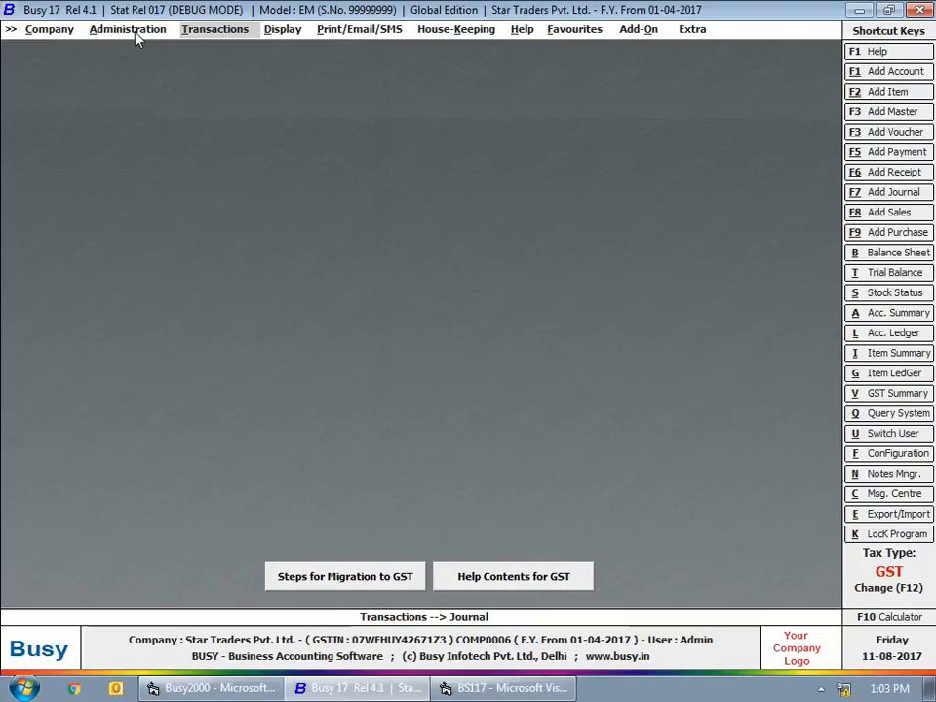
- Add a new item master named "Soaps" in the General group with Pcs. as its unit
{"action": "left_click", "coordinate": [135, 31]}
{"action": "left_click", "coordinate": [125, 49]}
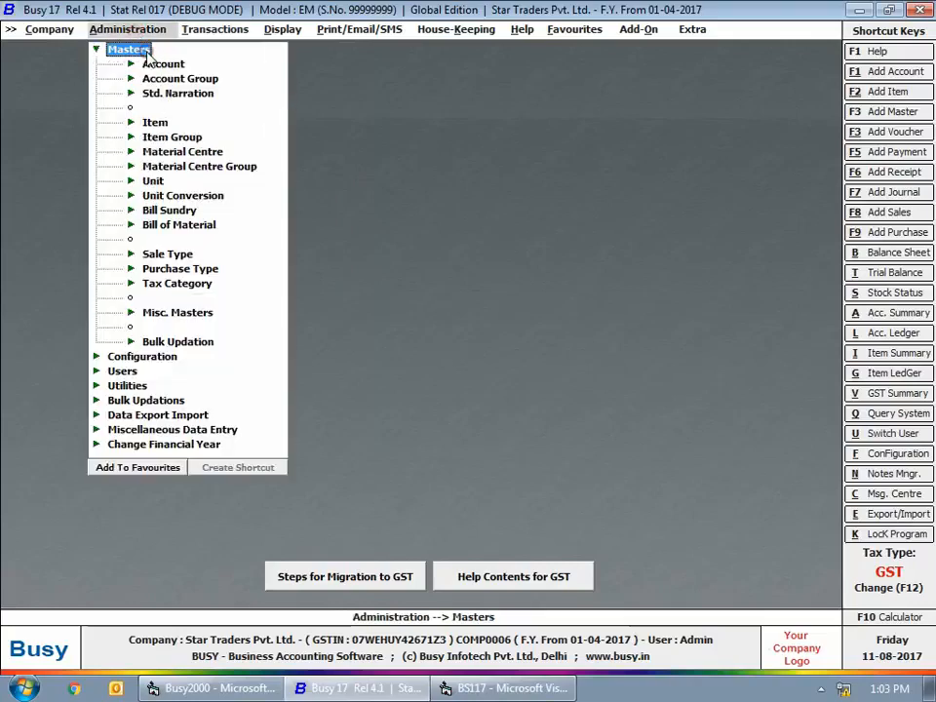
{"action": "left_click", "coordinate": [156, 122]}
{"action": "left_click", "coordinate": [188, 137]}
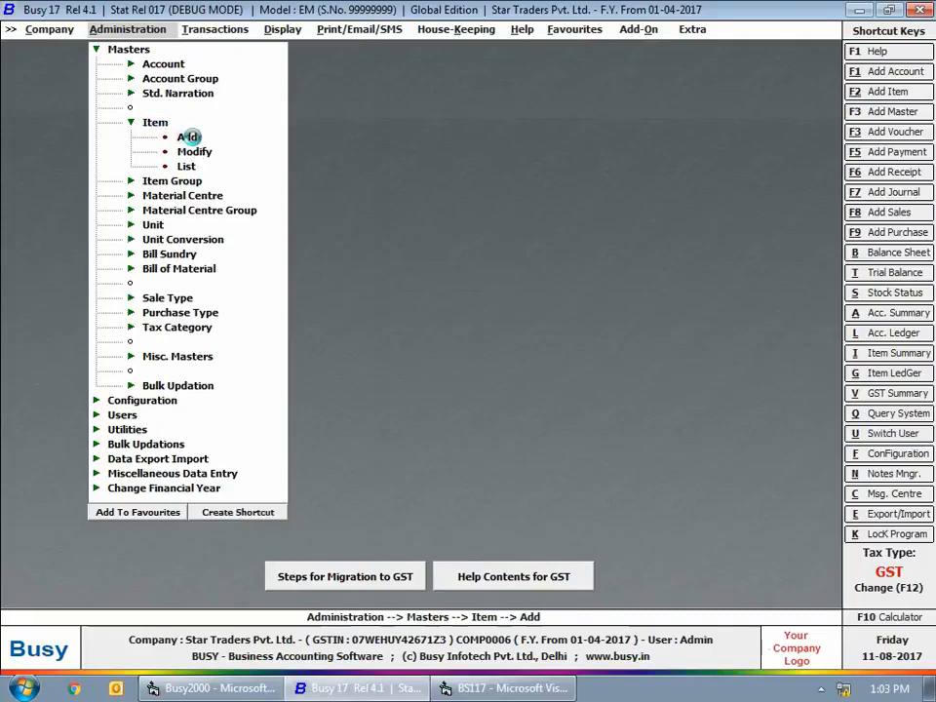
{"action": "type", "text": "Soaps"}
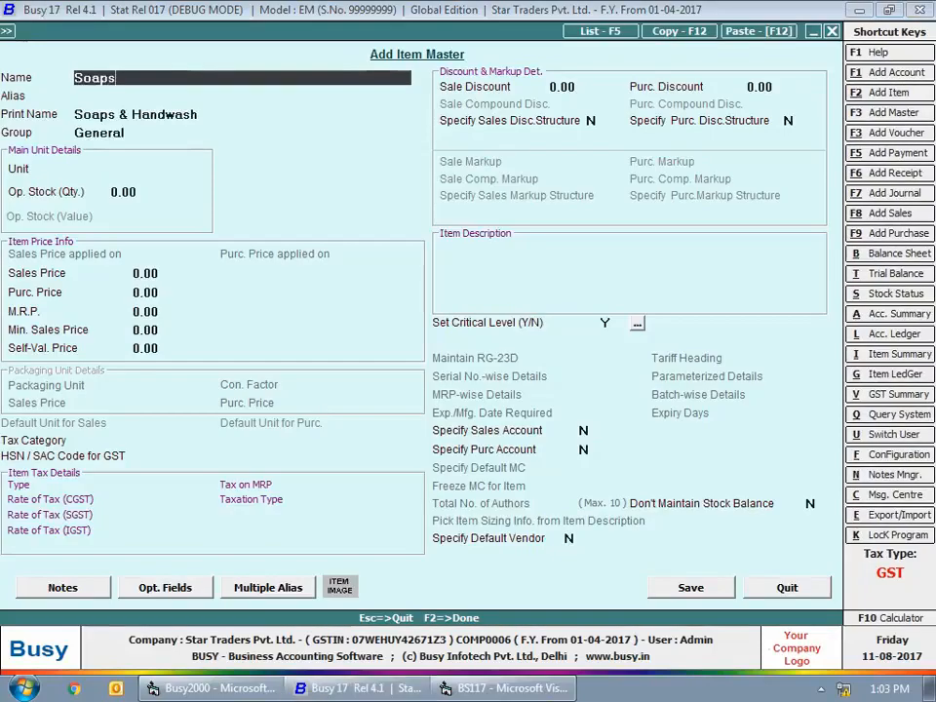
{"action": "key", "text": "Return"}
{"action": "key", "text": "Return"}
{"action": "key", "text": "Return"}
{"action": "key", "text": "Return"}
{"action": "type", "text": "pc"}
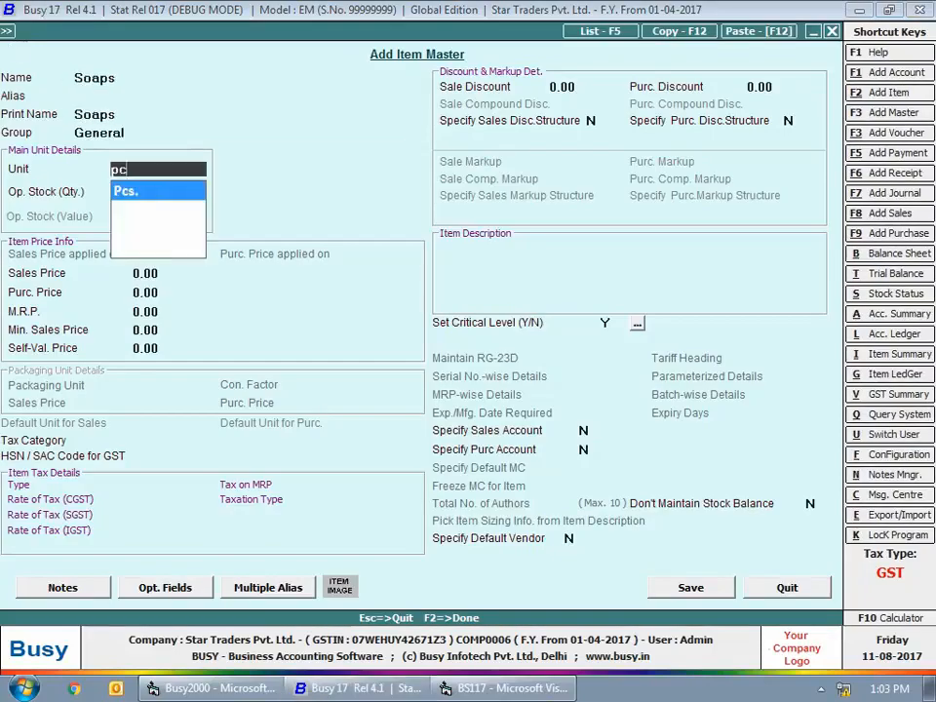
{"action": "key", "text": "Return"}
- Assign the Soaps item the tax category GST 18% and the HSN code 34011930
{"action": "key", "text": "Return"}
{"action": "key", "text": "Return"}
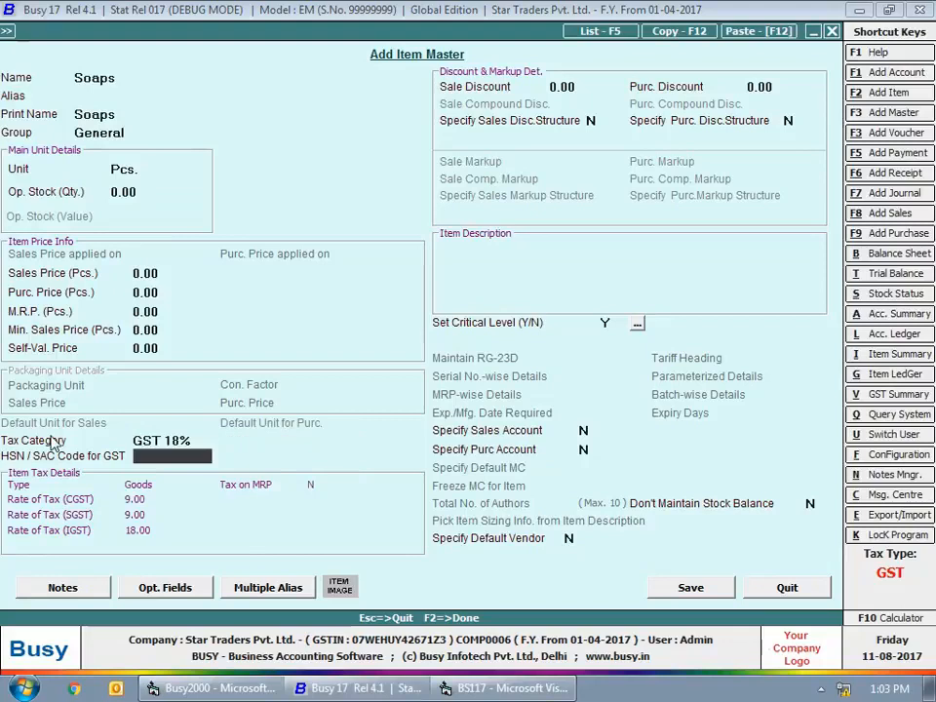
{"action": "type", "text": "34011930"}
{"action": "key", "text": "Return"}
{"action": "key", "text": "Return"}
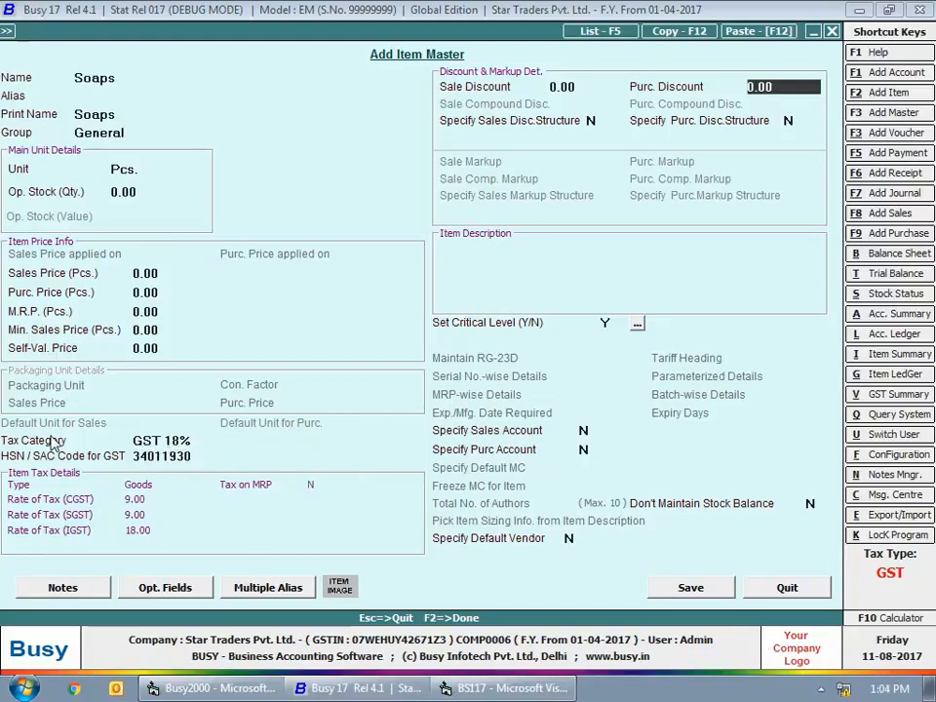
{"action": "key", "text": "Return"}
{"action": "key", "text": "Return"}
{"action": "key", "text": "Return"}
{"action": "key", "text": "Return"}
{"action": "key", "text": "Return"}
{"action": "key", "text": "Return"}
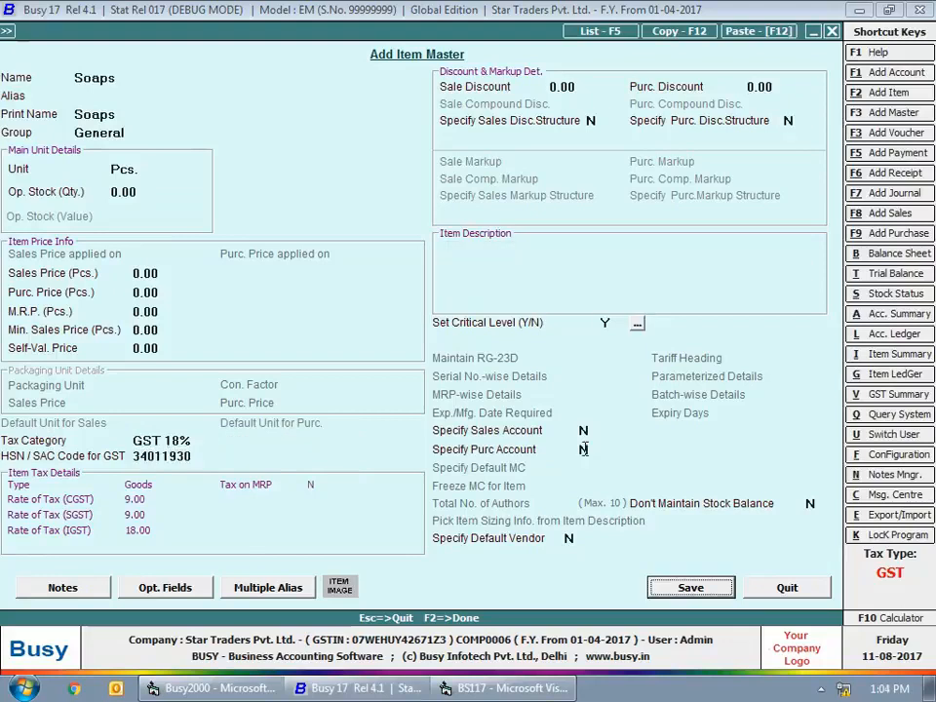
- Enable a specific purchase account for Soaps, choose the Office Misc. Expense account, and save the item
{"action": "left_click", "coordinate": [583, 448]}
{"action": "type", "text": "Y"}
{"action": "key", "text": "Return"}
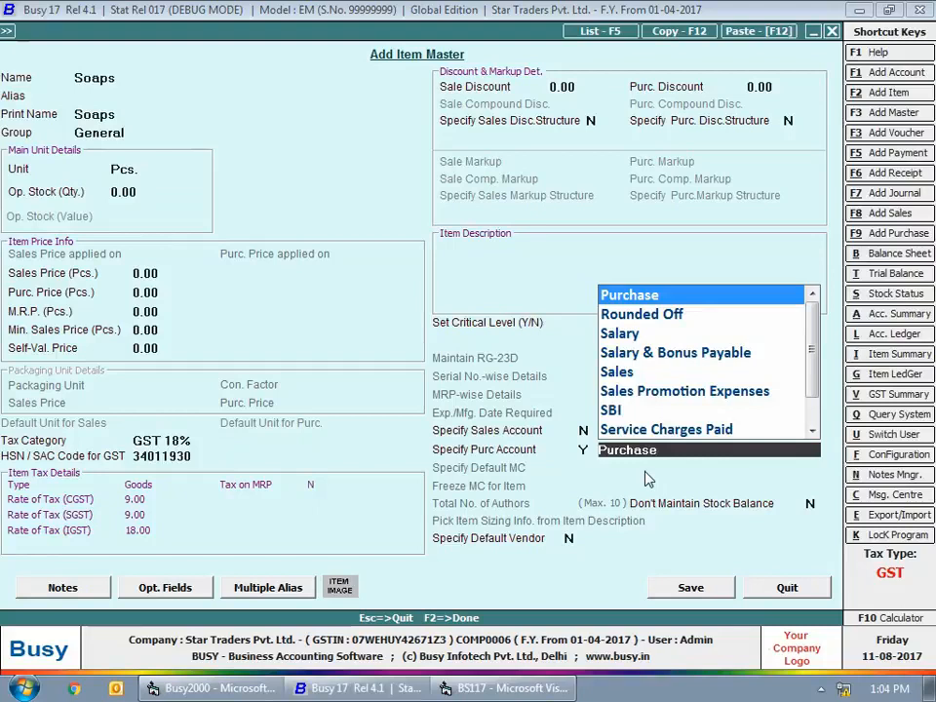
{"action": "type", "text": "o"}
{"action": "key", "text": "Down"}
{"action": "key", "text": "Down"}
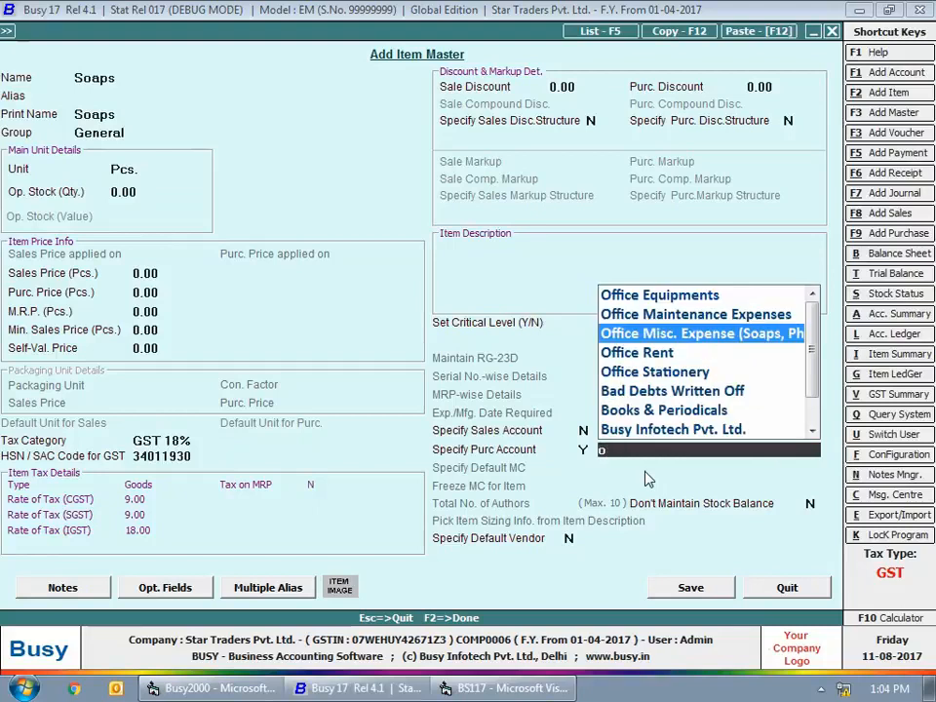
{"action": "key", "text": "Return"}
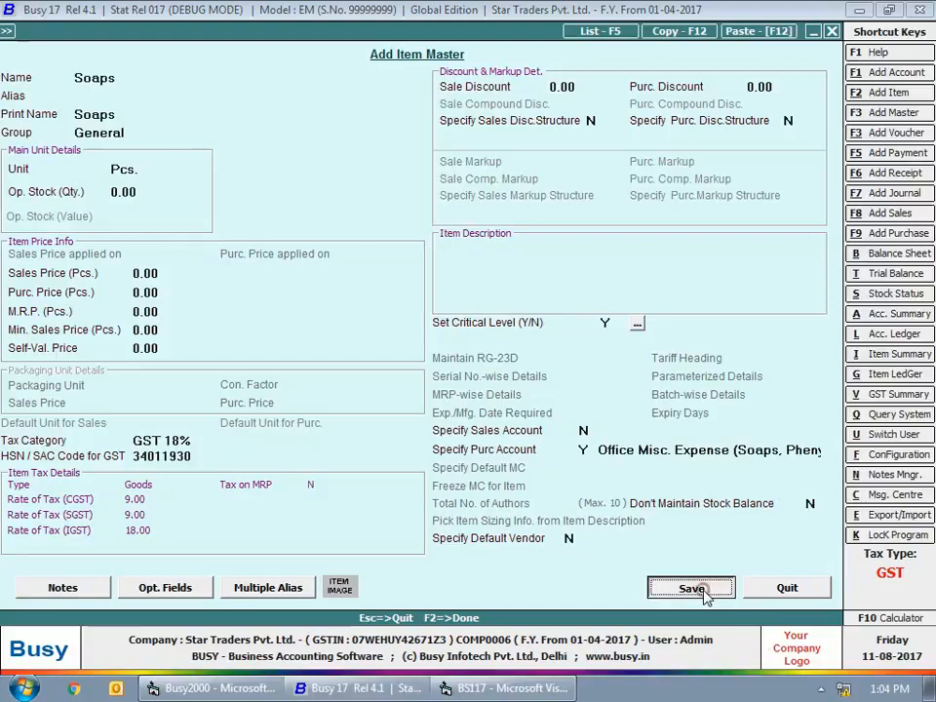
{"action": "left_click", "coordinate": [691, 587]}
- Enter another item master named "Mosquito Repellent" in the General group with the unit Pcs
{"action": "type", "text": "Mosqui"}
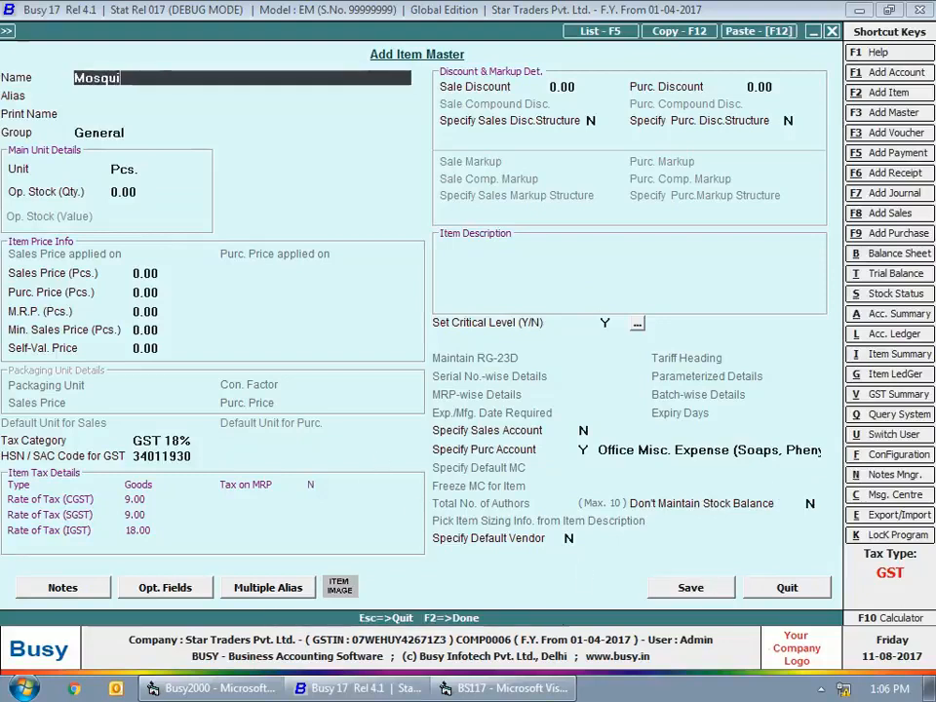
{"action": "type", "text": "to Repellent"}
{"action": "key", "text": "Return"}
{"action": "key", "text": "Return"}
{"action": "key", "text": "Return"}
- Set the Mosquito Repellent item's tax category to GST 28% and its HSN code to 38089191
{"action": "key", "text": "Return"}
{"action": "key", "text": "Return"}
{"action": "key", "text": "Return"}
{"action": "key", "text": "Return"}
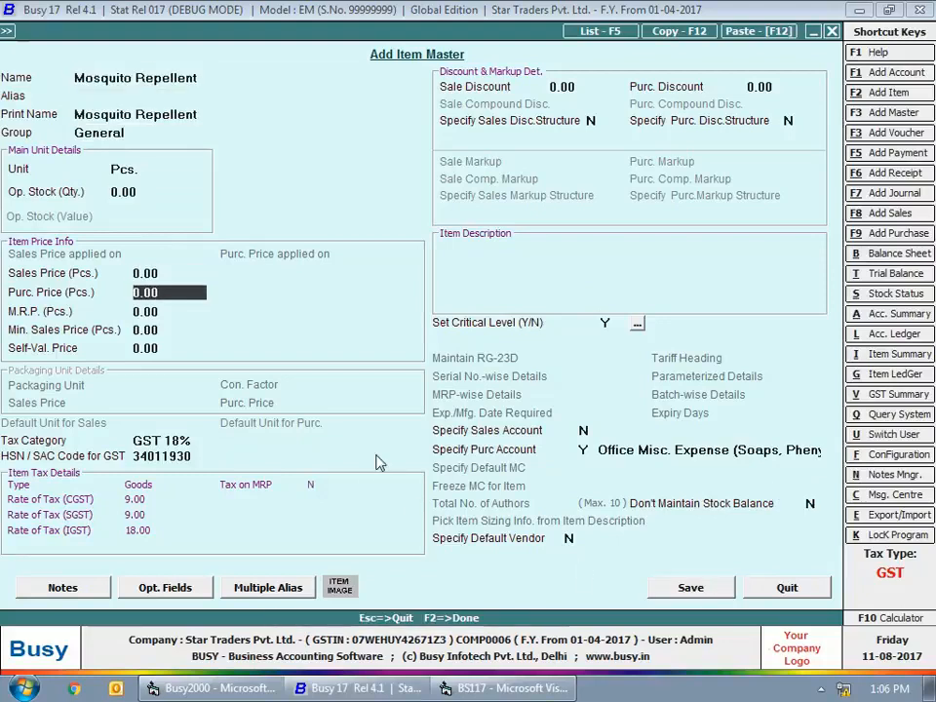
{"action": "key", "text": "Return"}
{"action": "key", "text": "Return"}
{"action": "key", "text": "Return"}
{"action": "key", "text": "Return"}
{"action": "key", "text": "Down"}
{"action": "key", "text": "Return"}
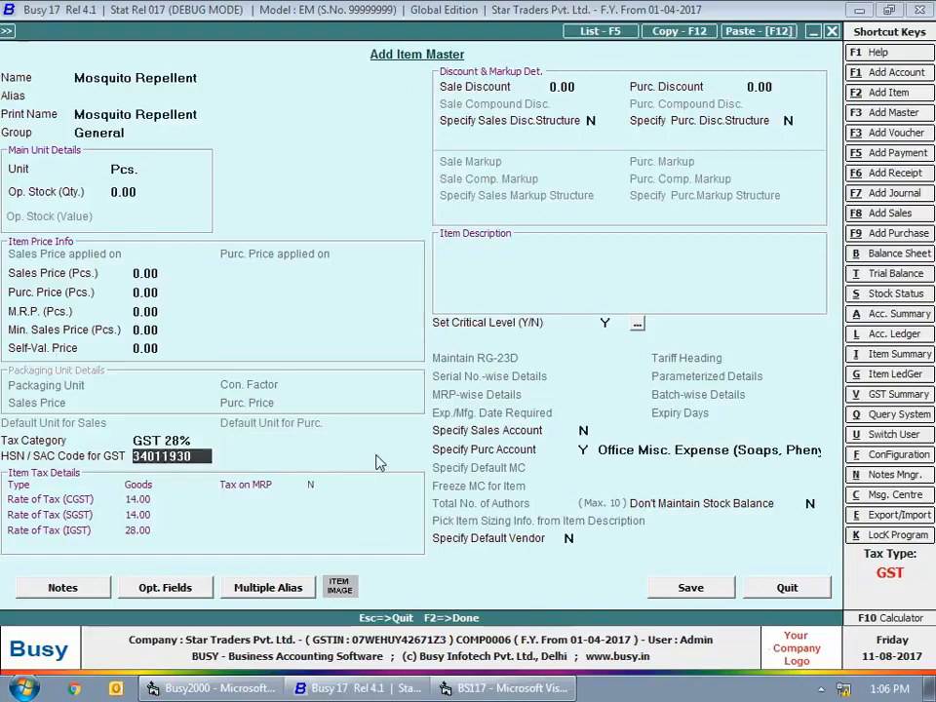
{"action": "type", "text": "38089191"}
- Set the purchase account of the Mosquito Repellent item to Staff Welfare Expenses
{"action": "key", "text": "Return"}
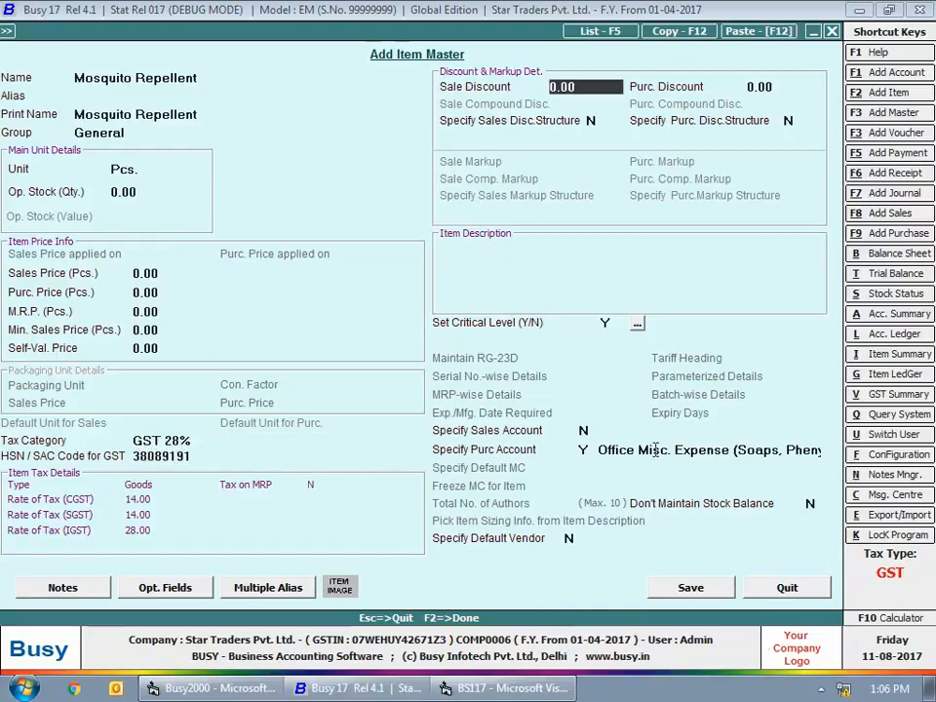
{"action": "key", "text": "Return"}
{"action": "key", "text": "Return"}
{"action": "key", "text": "Return"}
{"action": "key", "text": "Return"}
{"action": "key", "text": "Return"}
{"action": "key", "text": "Return"}
{"action": "key", "text": "Return"}
{"action": "type", "text": "sta"}
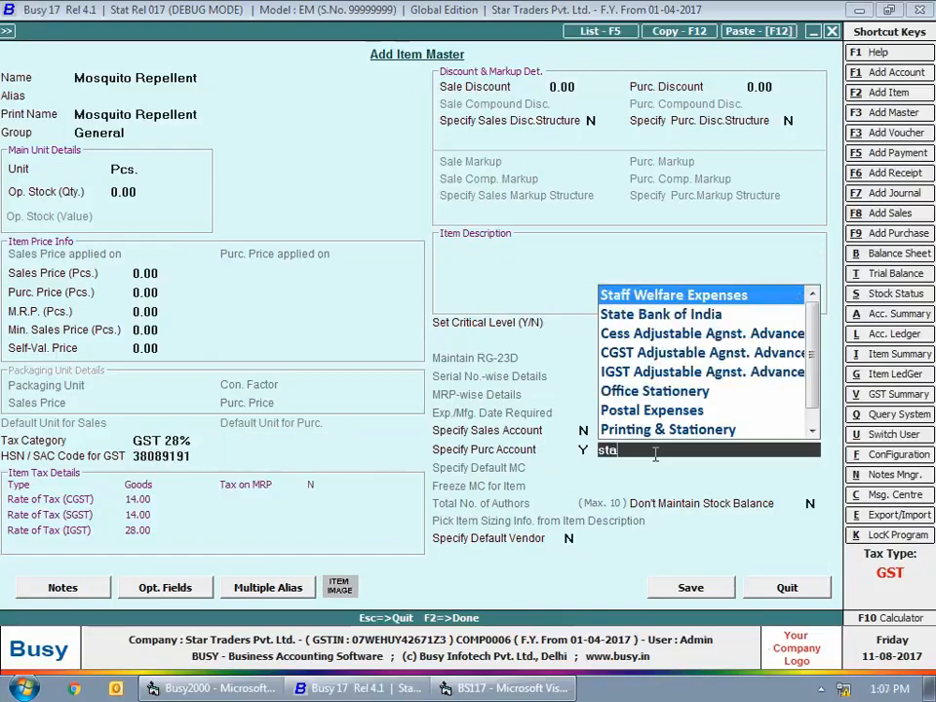
{"action": "key", "text": "Return"}
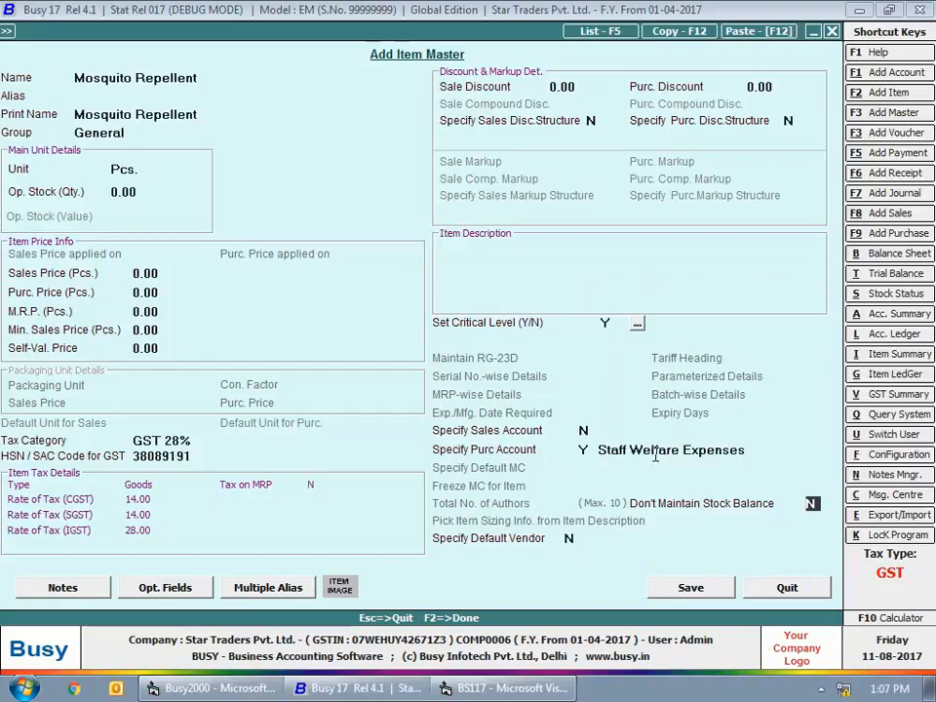
- Save the Mosquito Repellent item master and close item entry
{"action": "left_click", "coordinate": [664, 591]}
{"action": "key", "text": "Escape"}
{"action": "key", "text": "Escape"}
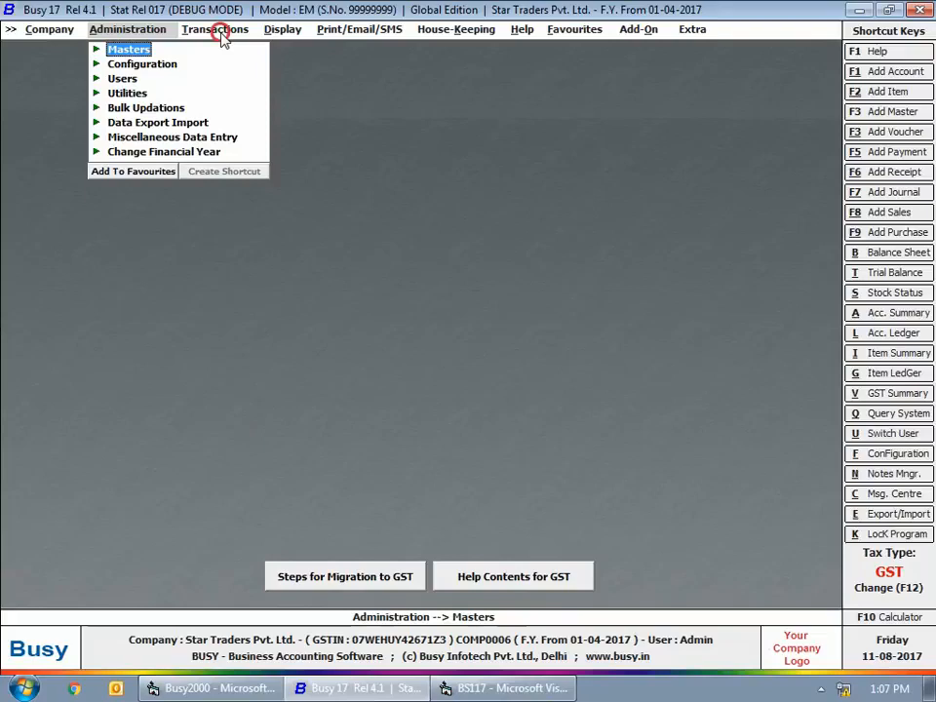
- Start a purchase voucher dated 12-07-2017 with voucher number 2 and purchase type L/GST-Unreg(RCM)
{"action": "left_click", "coordinate": [216, 31]}
{"action": "left_click", "coordinate": [227, 65]}
{"action": "left_click", "coordinate": [243, 79]}
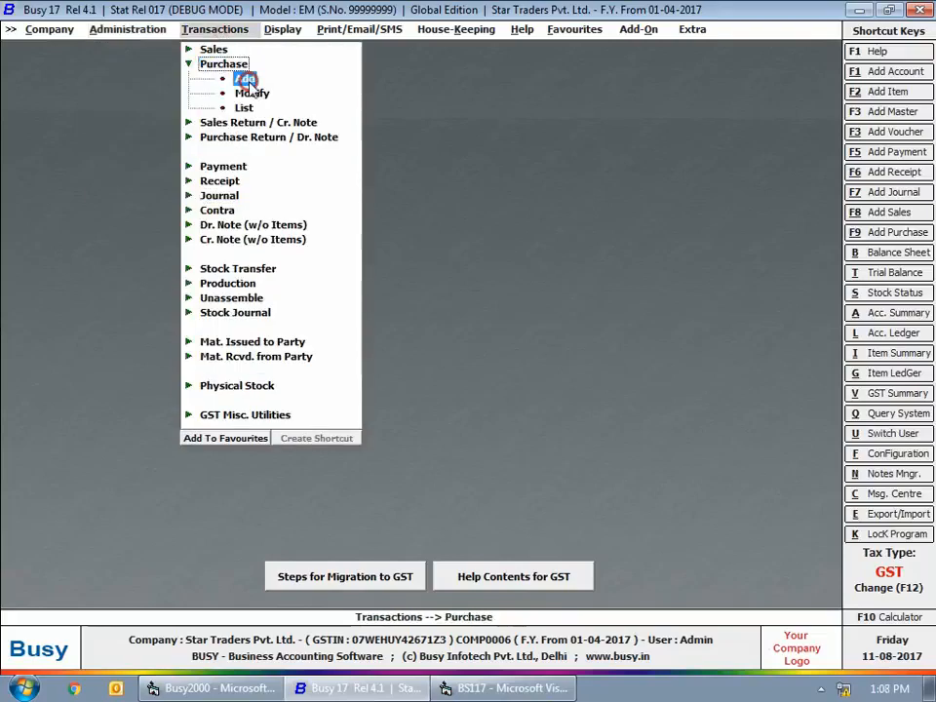
{"action": "key", "text": "Return"}
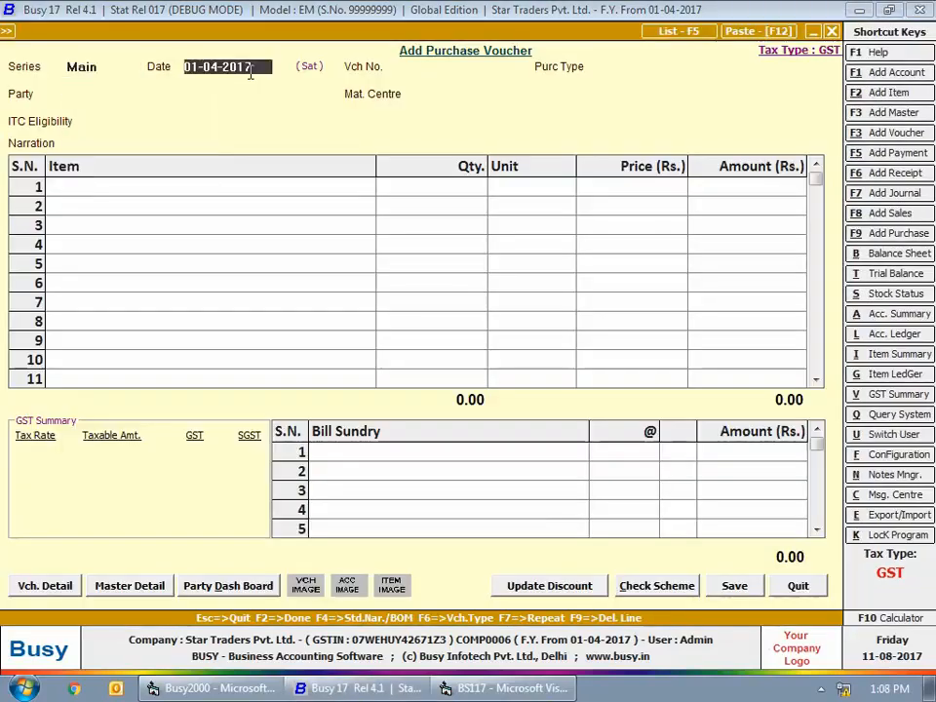
{"action": "type", "text": "12-07-2017"}
{"action": "key", "text": "Return"}
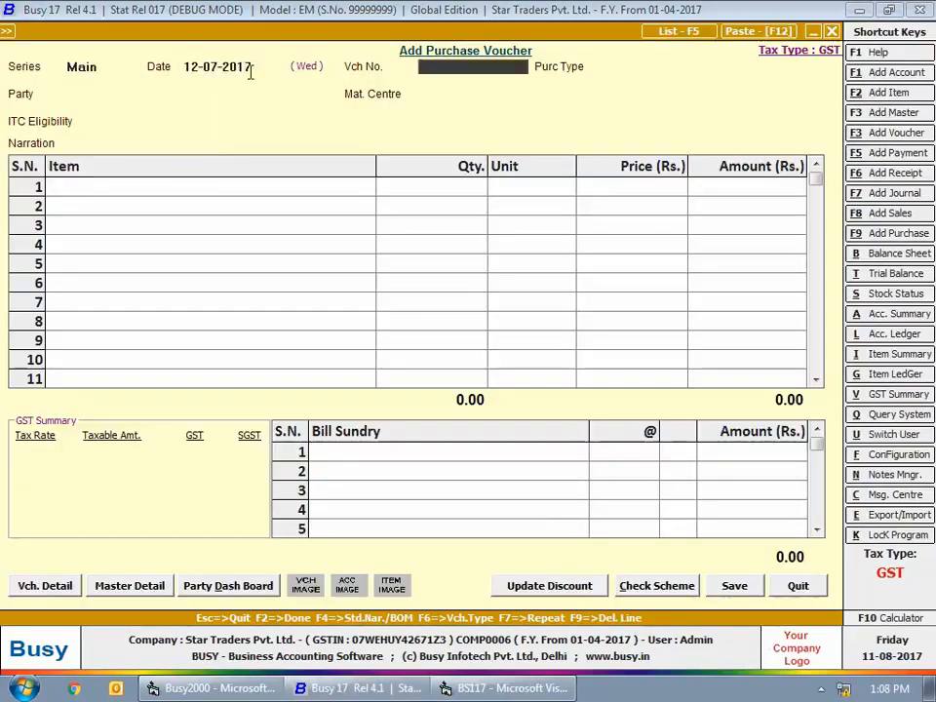
{"action": "key", "text": "Return"}
{"action": "type", "text": "un"}
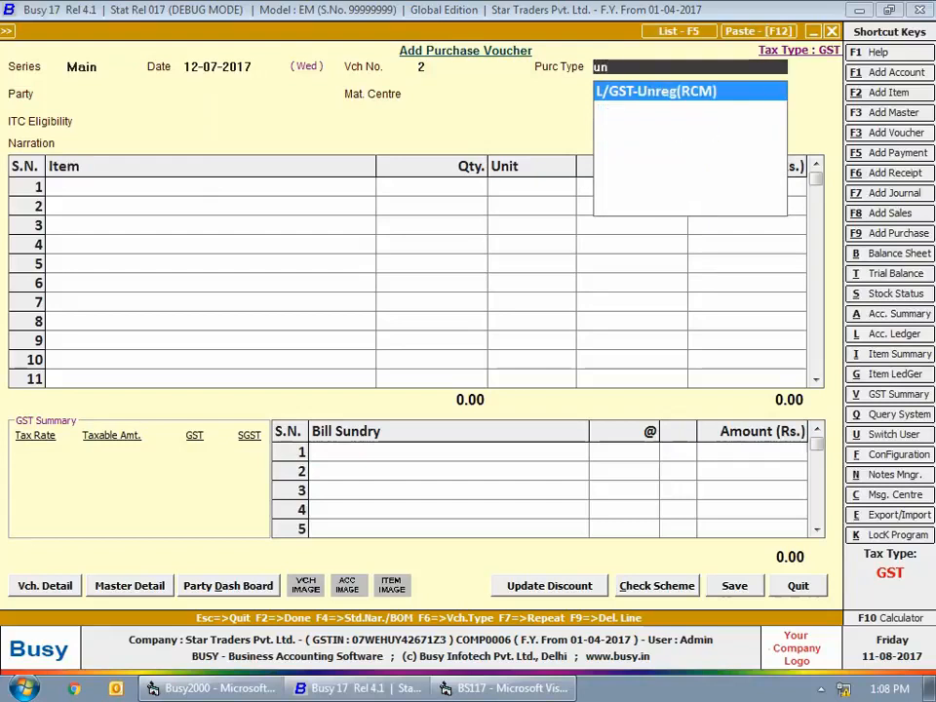
{"action": "key", "text": "Return"}
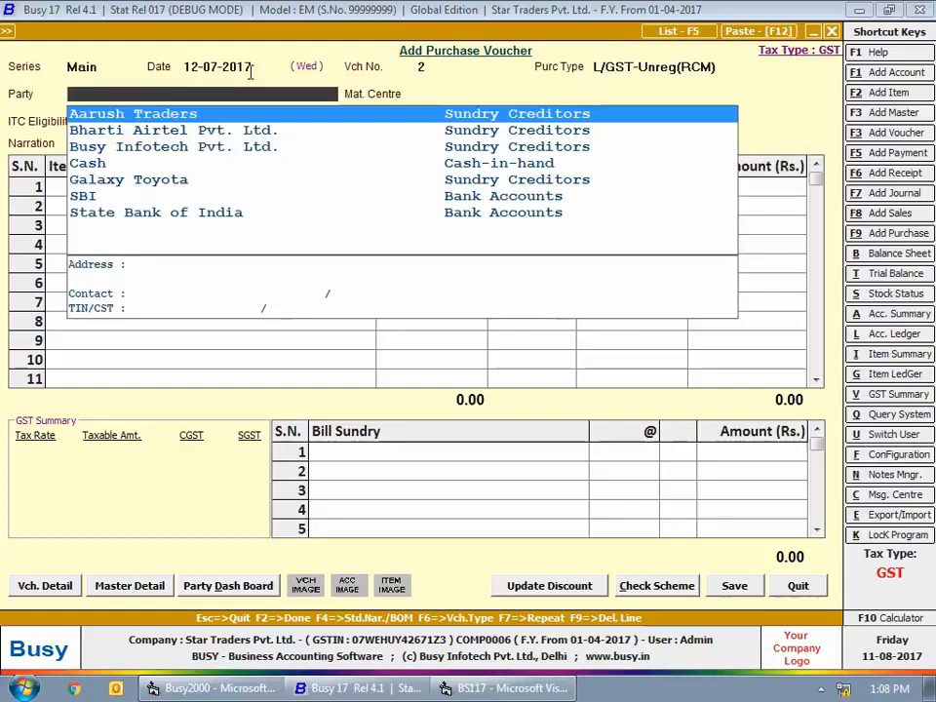
- Set the voucher's party to Cash, material centre to Main Store, ITC eligibility to Input Goods/Services and reverse charge to Based on Daily Limit
{"action": "type", "text": "cash"}
{"action": "key", "text": "Return"}
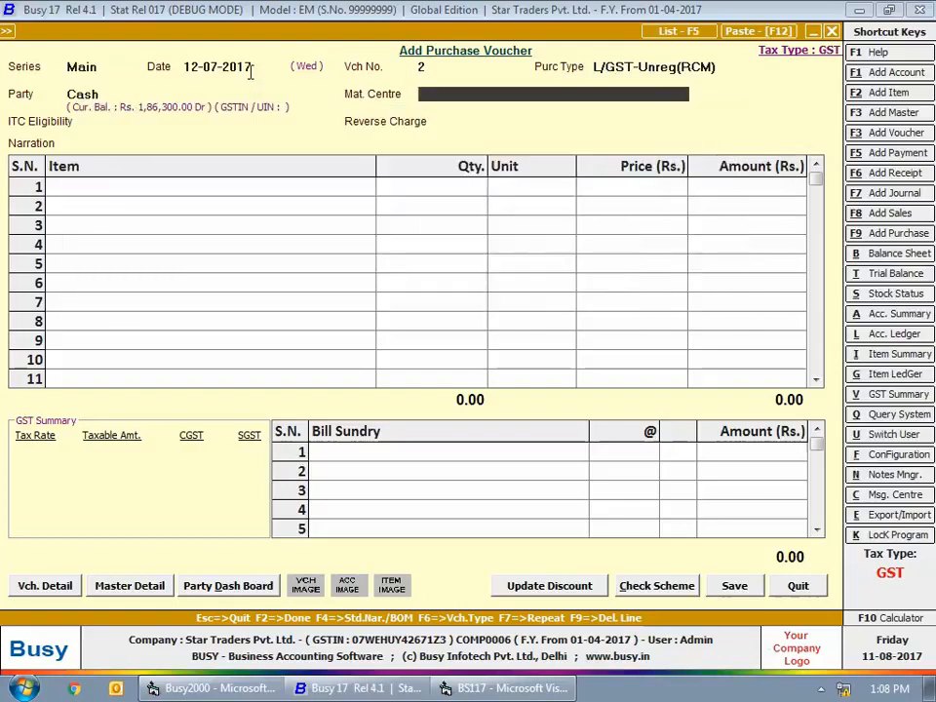
{"action": "key", "text": "Return"}
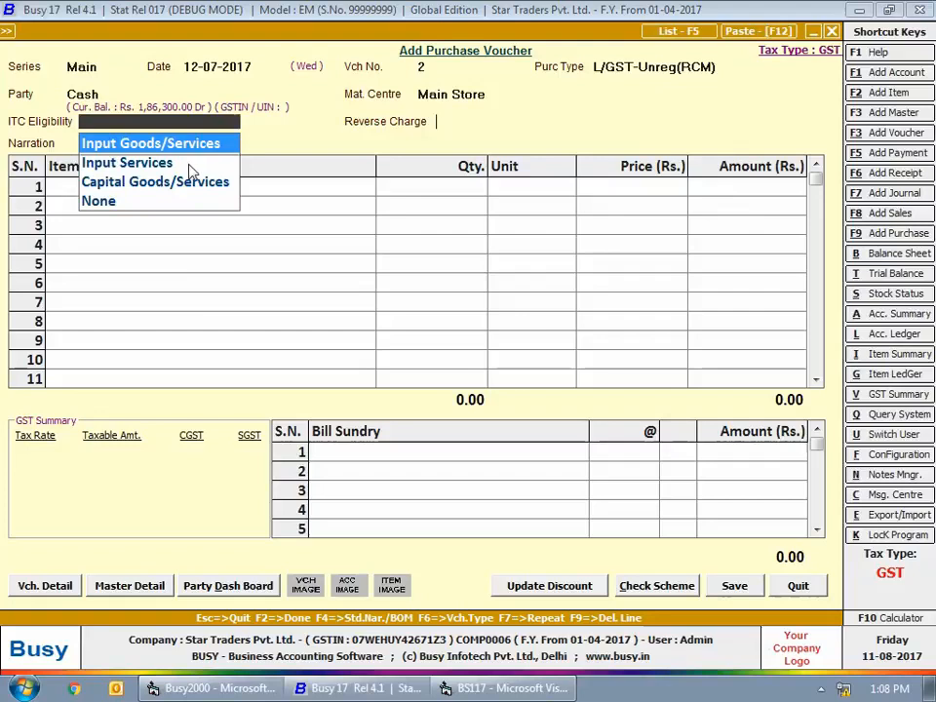
{"action": "key", "text": "Return"}
- Enter 10 Pcs. of Soaps at a price of Rs. 25 and save the purchase voucher
{"action": "key", "text": "Return"}
{"action": "type", "text": "so"}
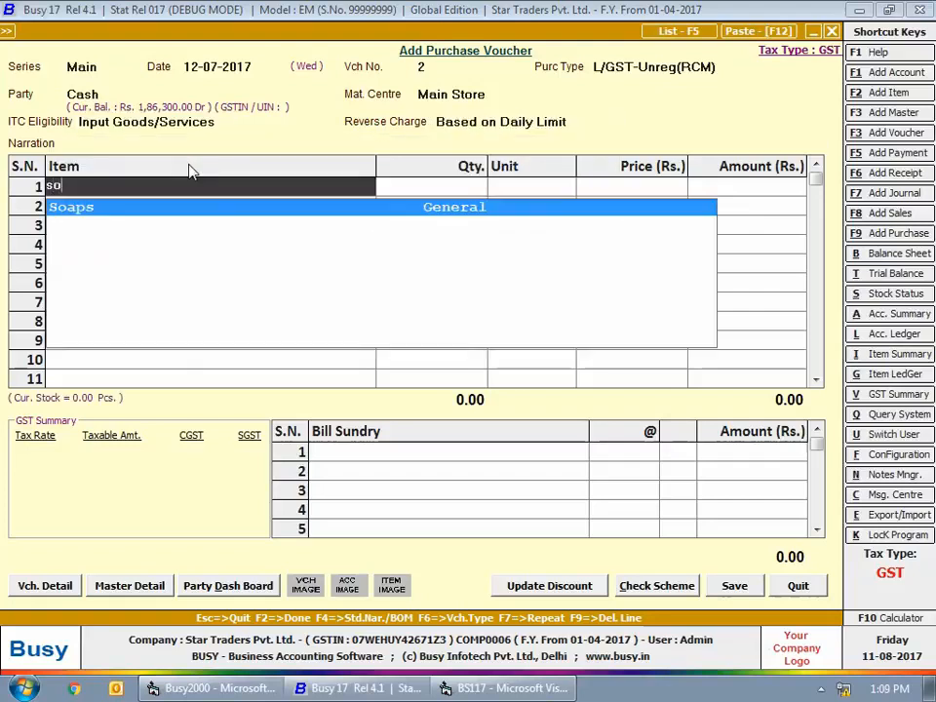
{"action": "key", "text": "Return"}
{"action": "type", "text": "10"}
{"action": "key", "text": "Return"}
{"action": "type", "text": "25"}
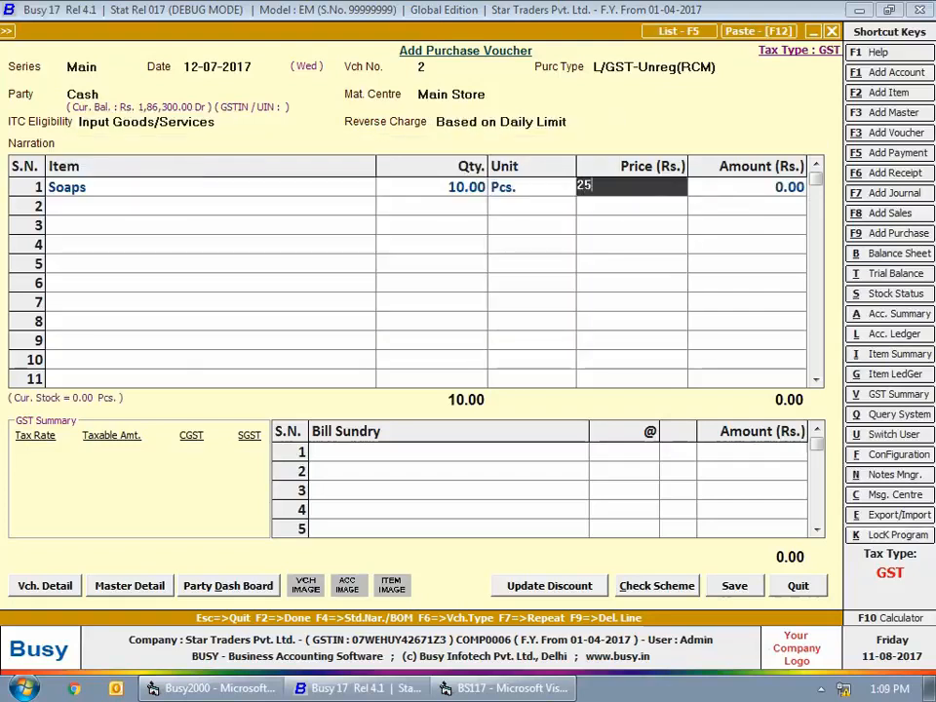
{"action": "key", "text": "Return"}
{"action": "key", "text": "Return"}
{"action": "key", "text": "Return"}
{"action": "key", "text": "Return"}
{"action": "key", "text": "Return"}
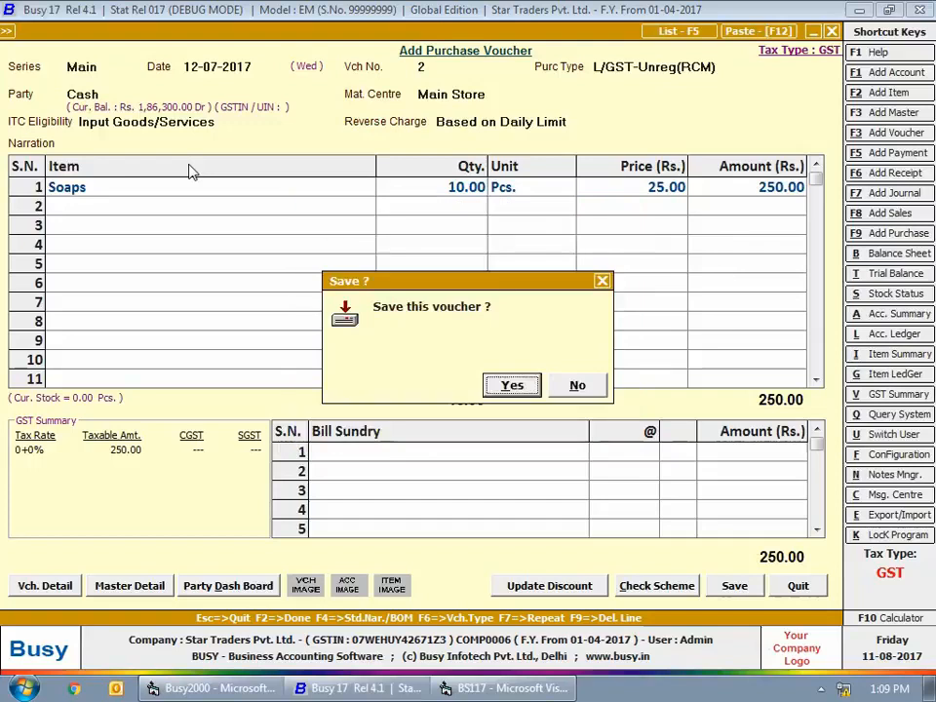
{"action": "key", "text": "Return"}
- Begin another purchase voucher dated 12-07-2017 with voucher number 26 and purchase type L/GST-28%
{"action": "key", "text": "Return"}
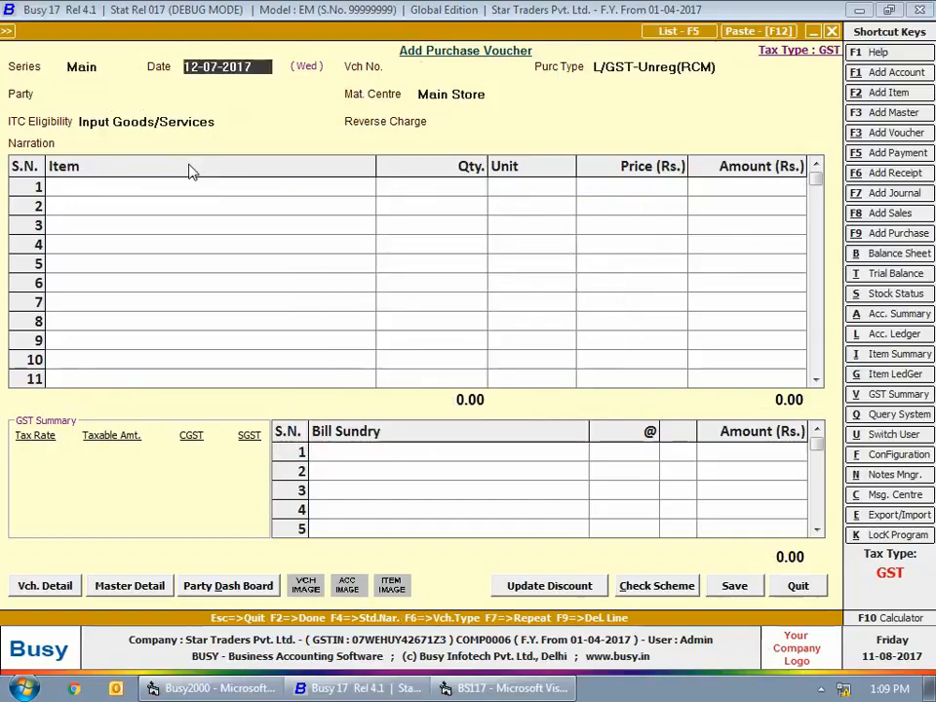
{"action": "key", "text": "Return"}
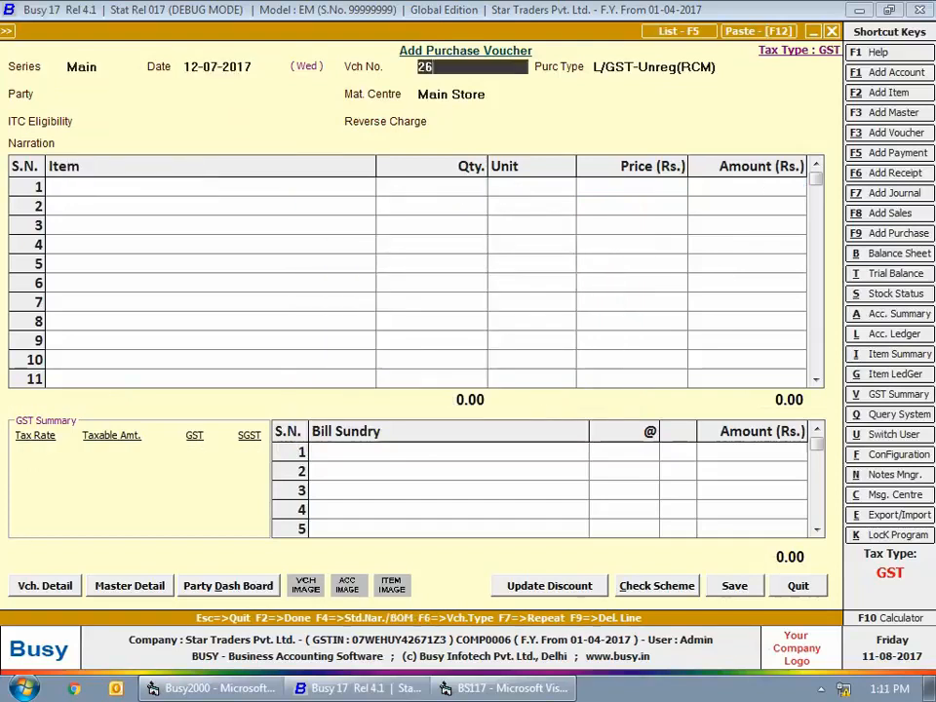
{"action": "key", "text": "Return"}
{"action": "type", "text": "lg"}
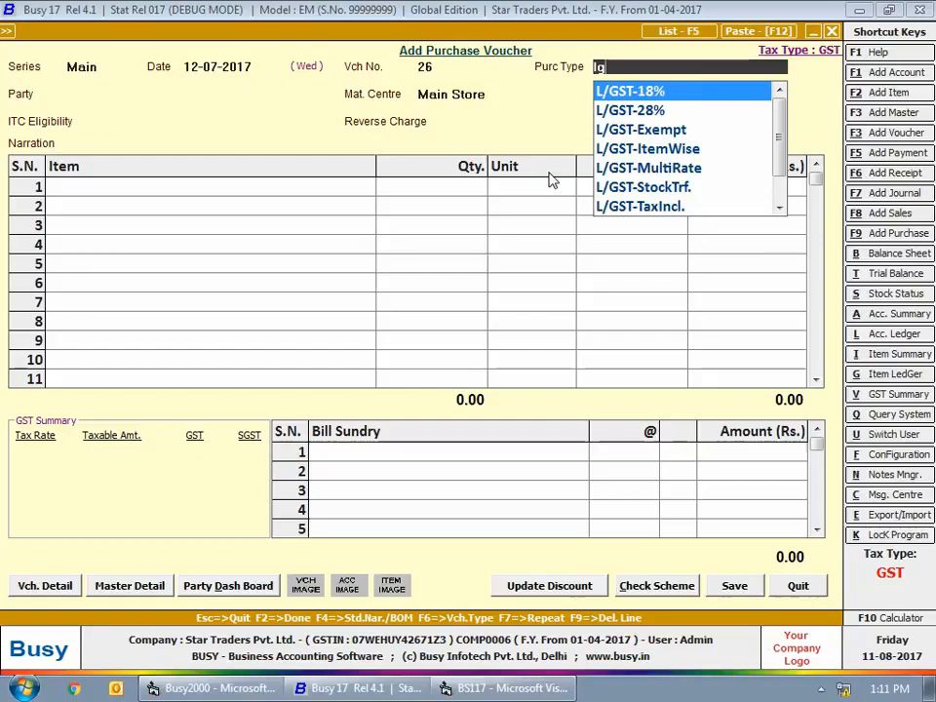
{"action": "key", "text": "Down"}
{"action": "key", "text": "Return"}
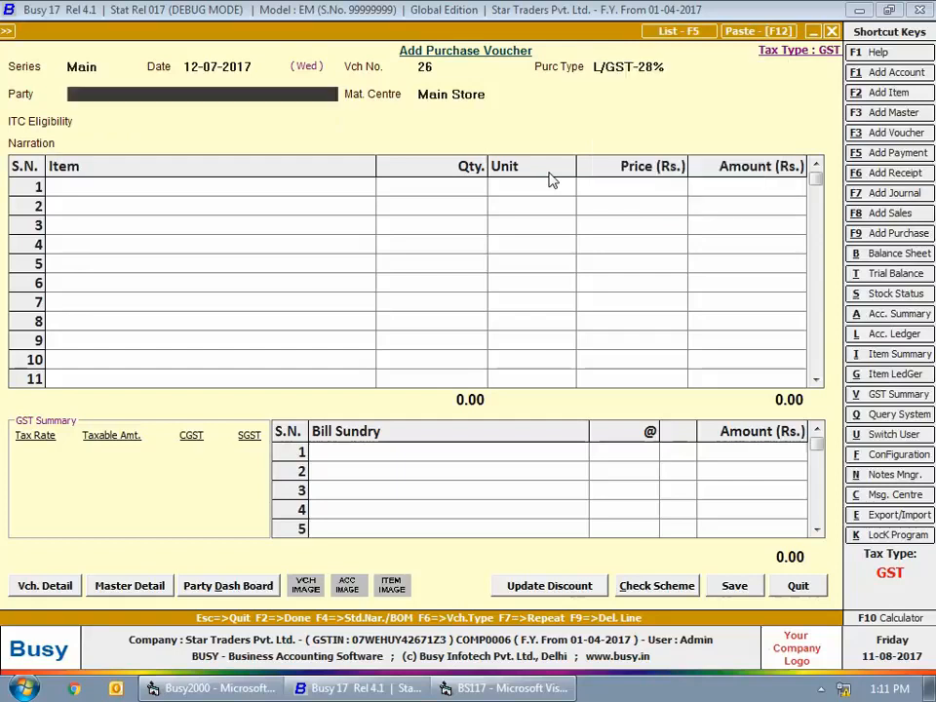
- Set the party to Aarush Traders, keeping Main Store as material centre and Input Goods/Services as ITC eligibility
{"action": "type", "text": "a"}
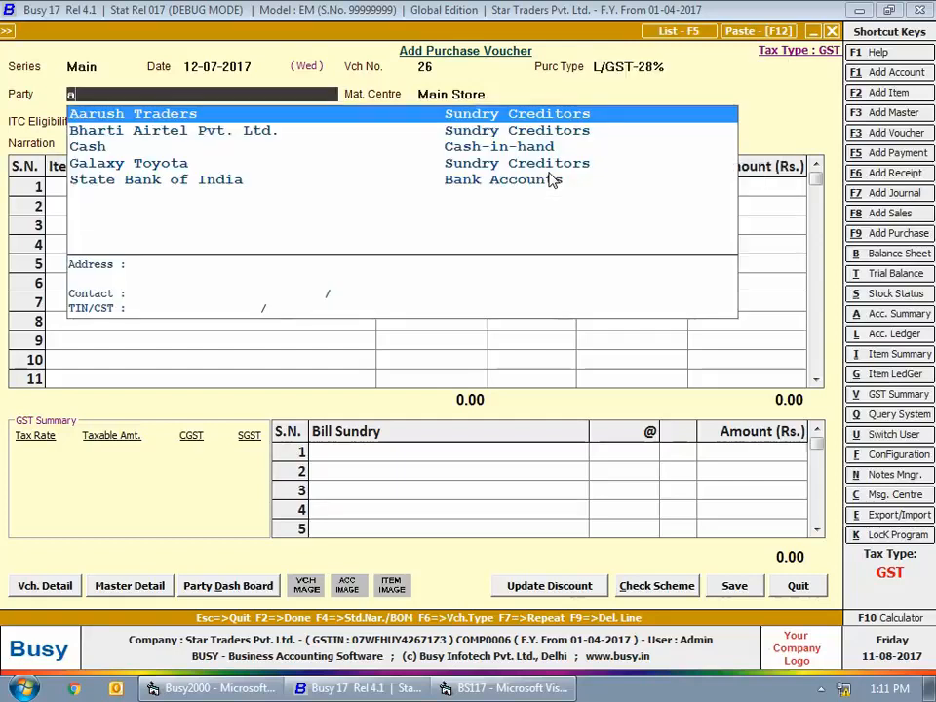
{"action": "key", "text": "Return"}
{"action": "key", "text": "Return"}
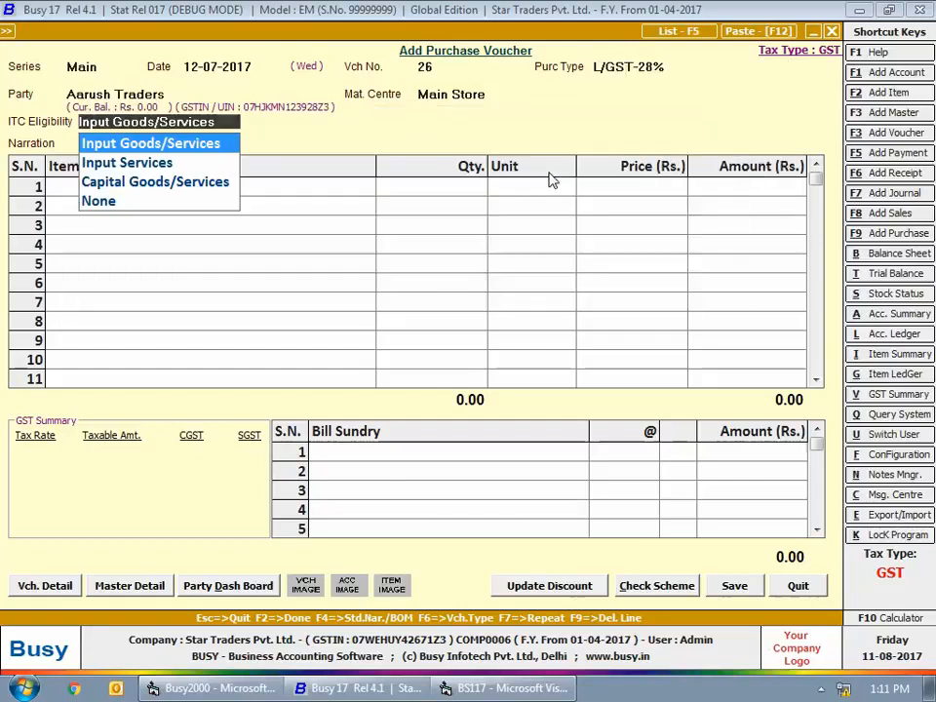
- Enter 10 Pcs. of Mosquito Repellent at a price of Rs. 70 in the voucher
{"action": "key", "text": "Return"}
{"action": "key", "text": "Return"}
{"action": "type", "text": "mo"}
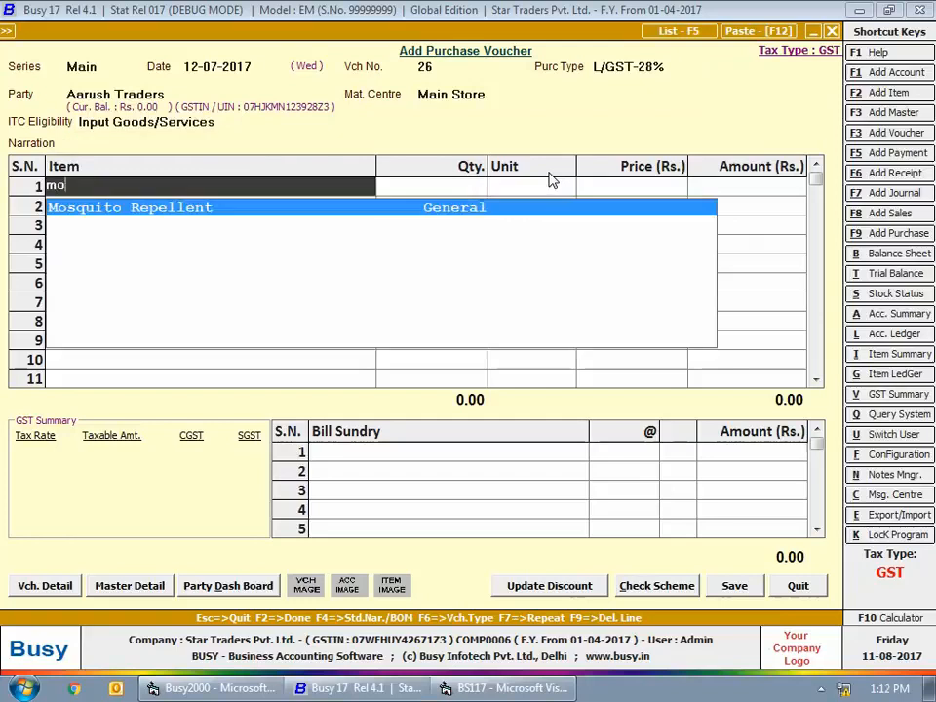
{"action": "key", "text": "Return"}
{"action": "type", "text": "1"}
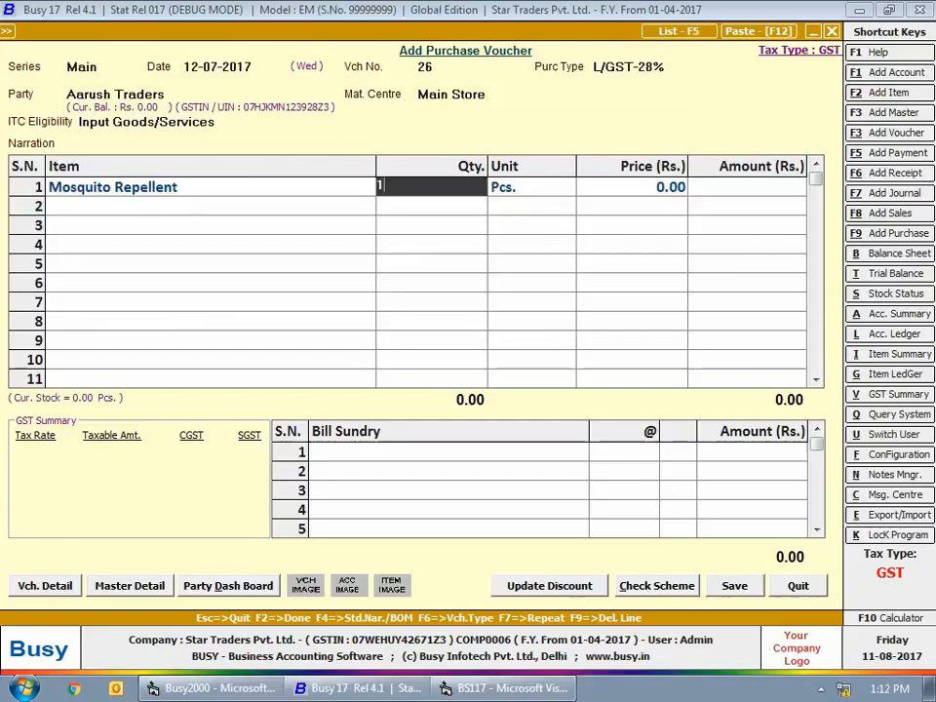
{"action": "type", "text": "0"}
{"action": "key", "text": "Return"}
- Add CGST and SGST bill sundries at 14% each, save the purchase voucher and leave voucher entry
{"action": "key", "text": "Return"}
{"action": "type", "text": "70"}
{"action": "key", "text": "Return"}
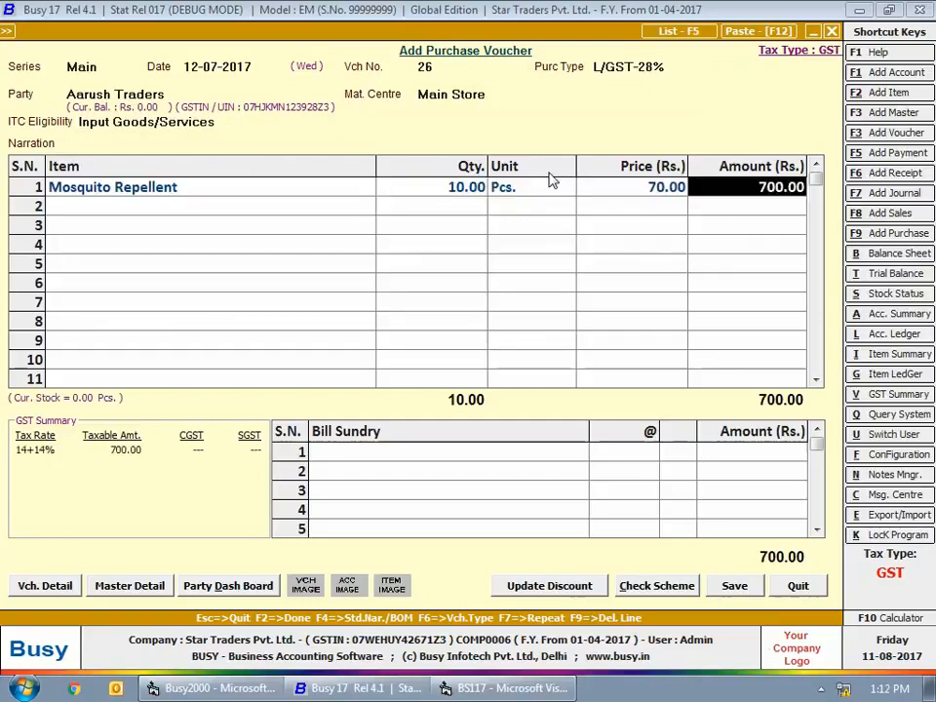
{"action": "key", "text": "Return"}
{"action": "key", "text": "Return"}
{"action": "type", "text": "cgst"}
{"action": "key", "text": "Return"}
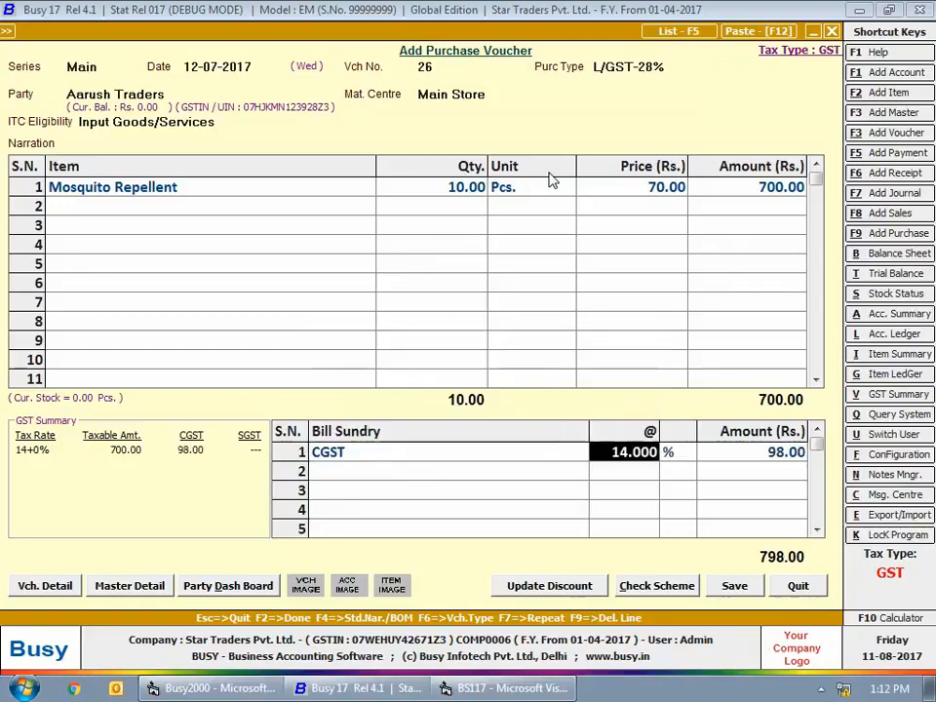
{"action": "key", "text": "Return"}
{"action": "key", "text": "Return"}
{"action": "type", "text": "sgst"}
{"action": "key", "text": "Return"}
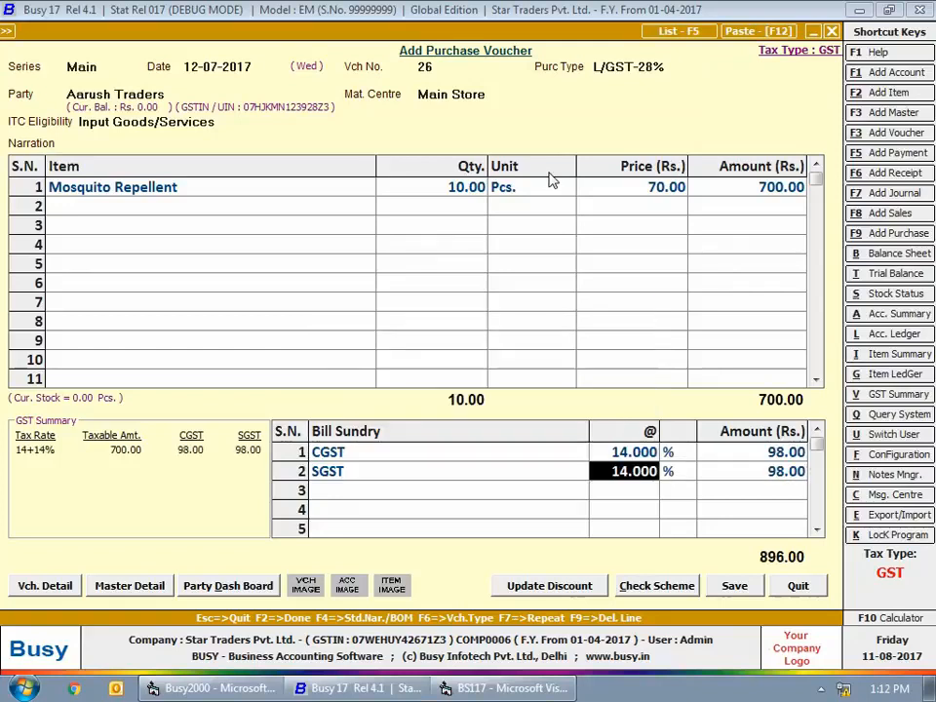
{"action": "key", "text": "Return"}
{"action": "key", "text": "Return"}
{"action": "key", "text": "Return"}
{"action": "key", "text": "Return"}
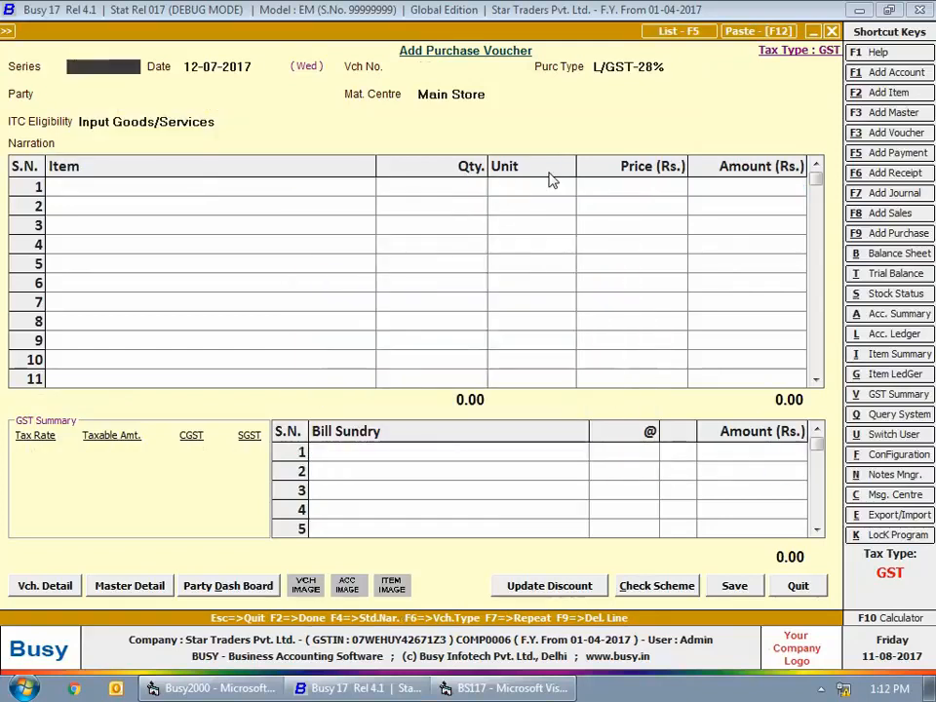
{"action": "key", "text": "Escape"}
{"action": "key", "text": "Escape"}
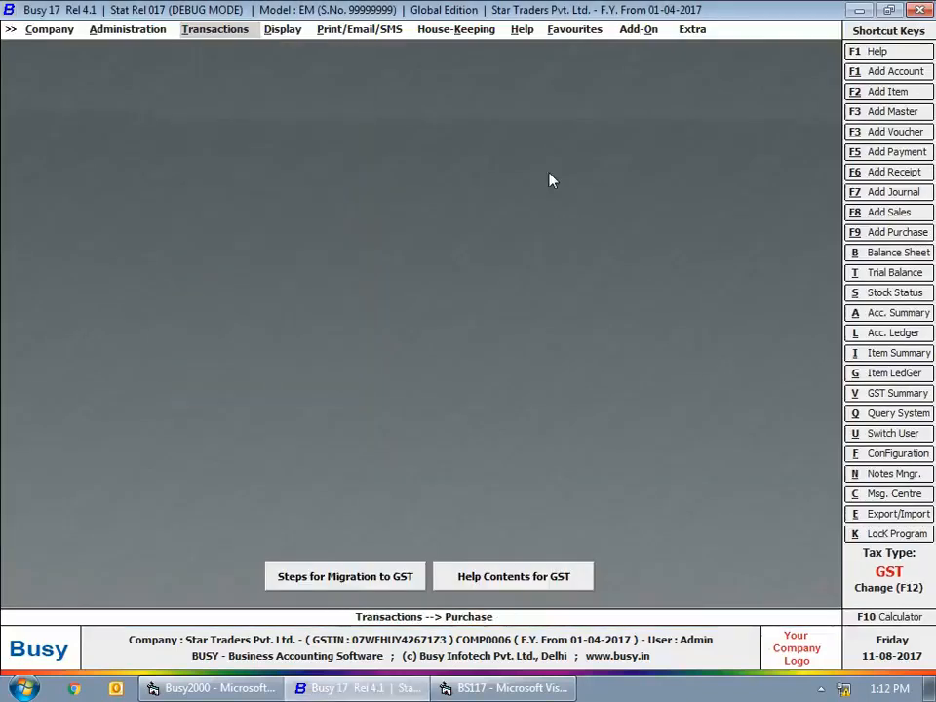
- Generate the July GSTR-2 report for section 3, Inward supply from Registered person (Other than Reverse Charge)
{"action": "left_click", "coordinate": [286, 30]}
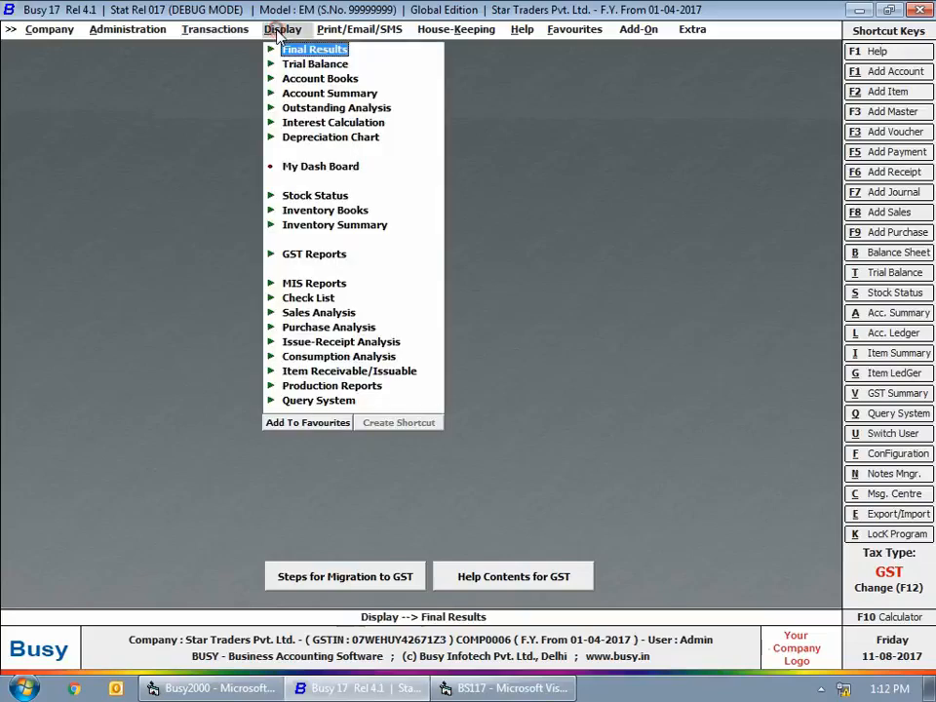
{"action": "left_click", "coordinate": [292, 254]}
{"action": "left_click", "coordinate": [332, 328]}
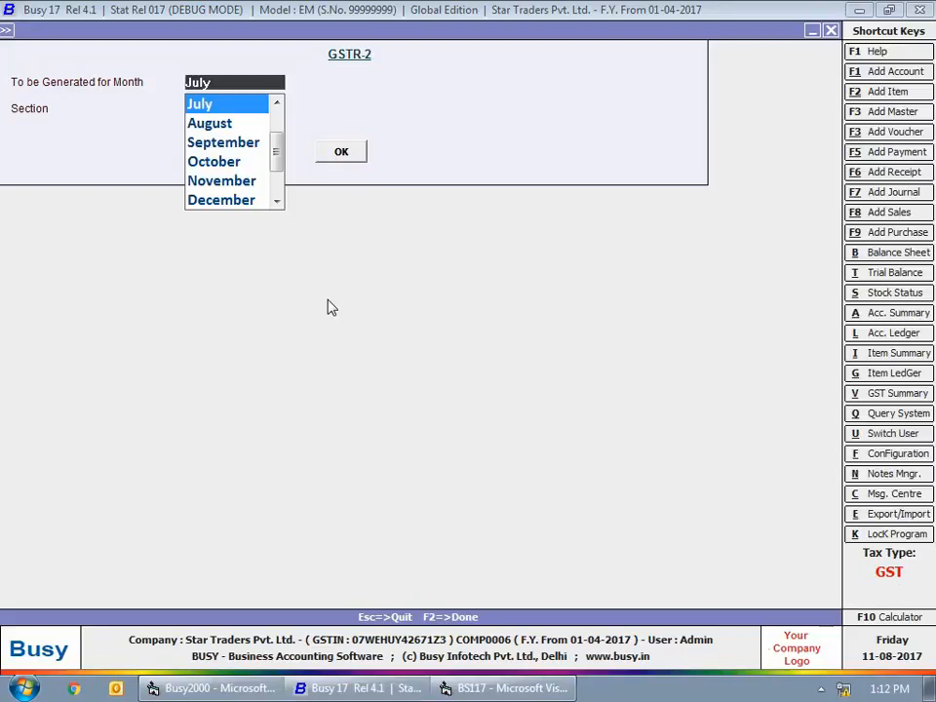
{"action": "key", "text": "Return"}
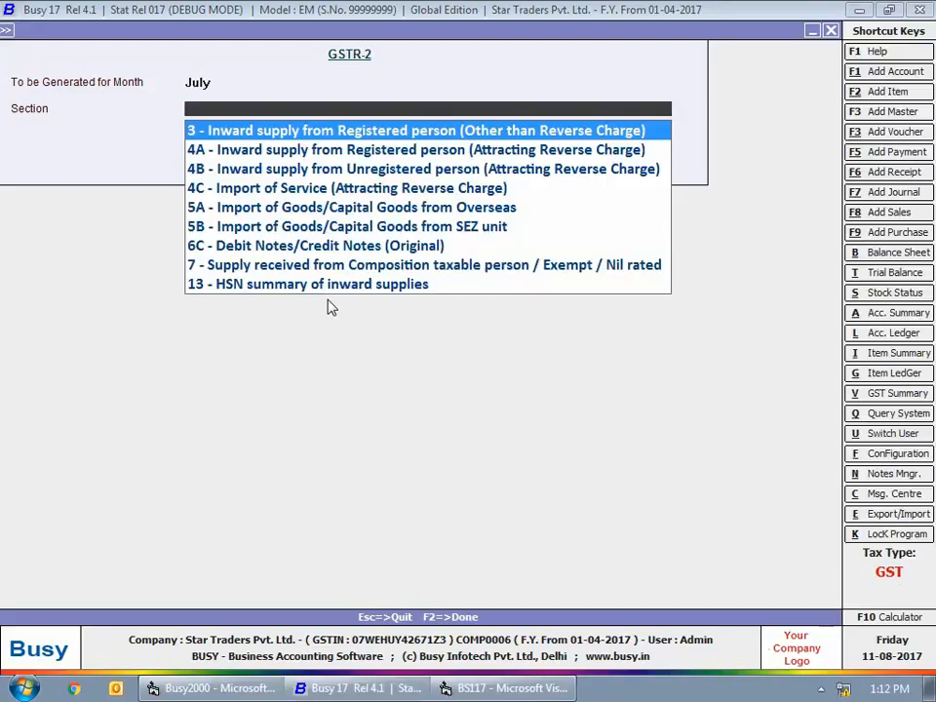
{"action": "key", "text": "Return"}
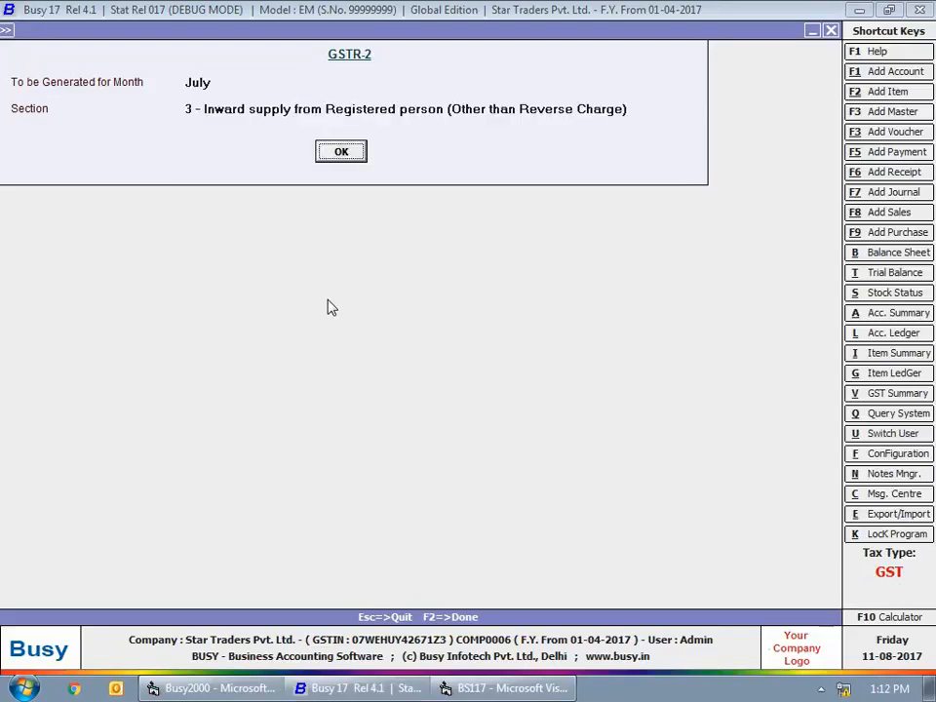
{"action": "key", "text": "Return"}
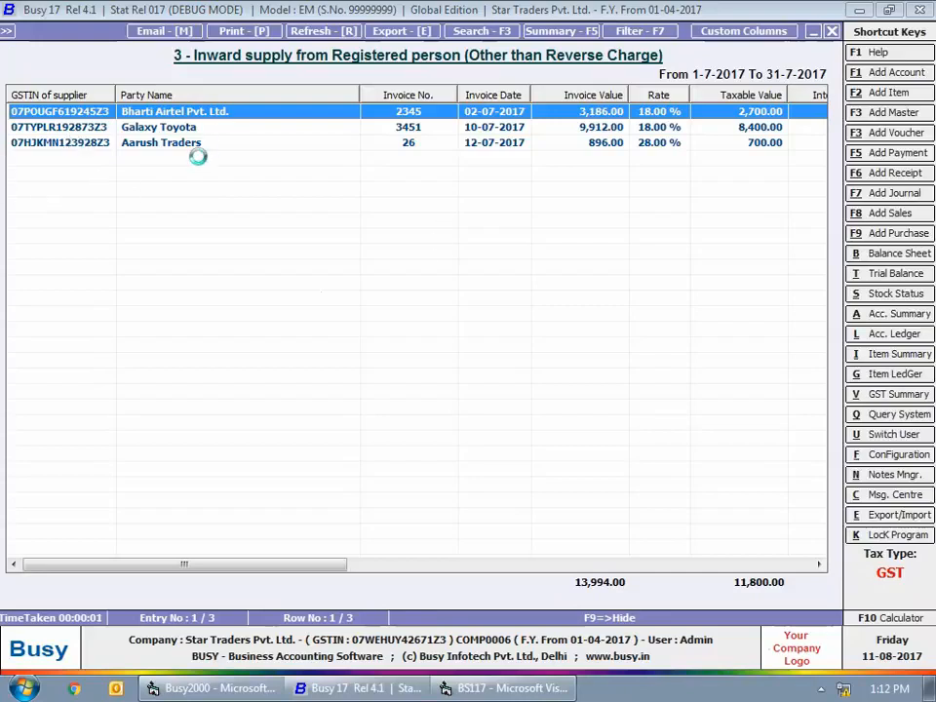
- Inspect the purchase voucher behind the Aarush Traders entry in the GSTR-2 report, and close the report
{"action": "key", "text": "Escape"}
{"action": "double_click", "coordinate": [188, 146]}
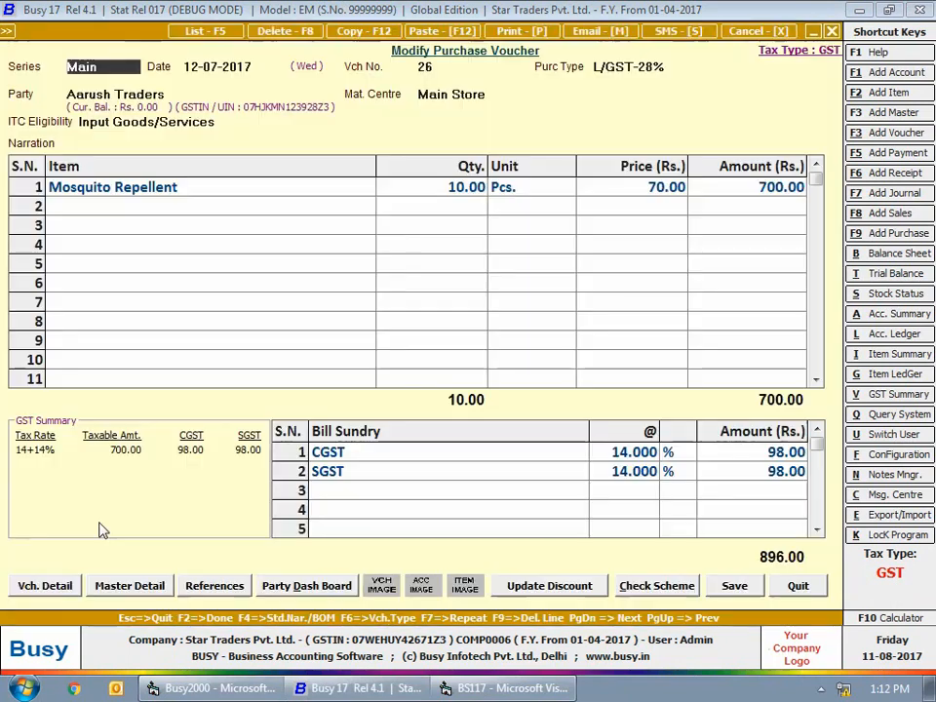
{"action": "key", "text": "Escape"}
{"action": "key", "text": "Escape"}
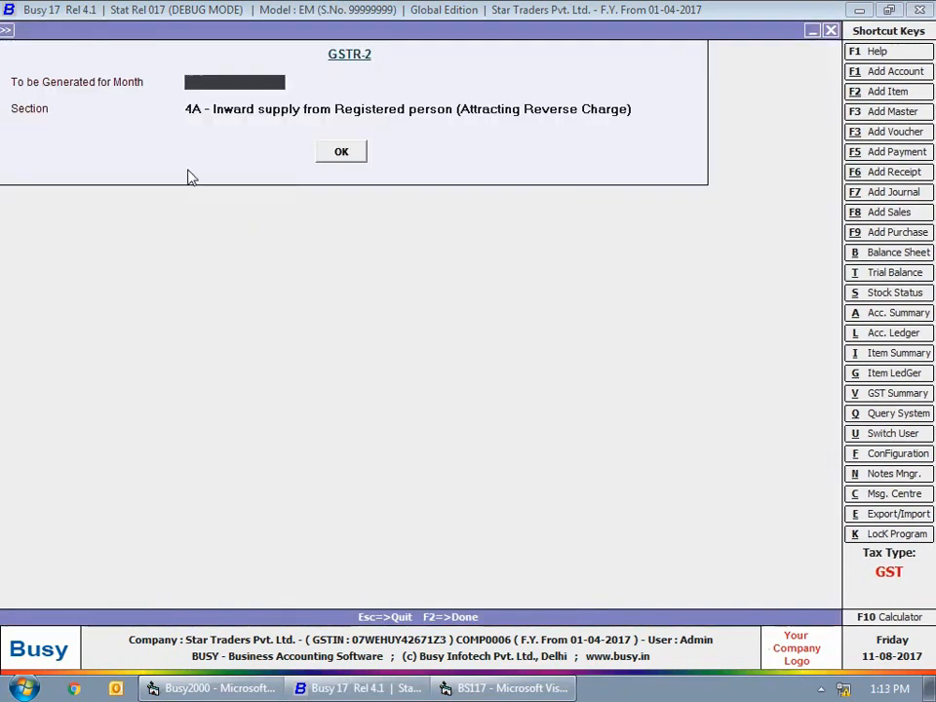
{"action": "key", "text": "Escape"}
{"action": "key", "text": "Escape"}
{"action": "key", "text": "Escape"}
- Generate the consolidated RCM payable summary from 01-04-2017 to 12-07-2017 without including expenses on all dates
{"action": "left_click", "coordinate": [198, 31]}
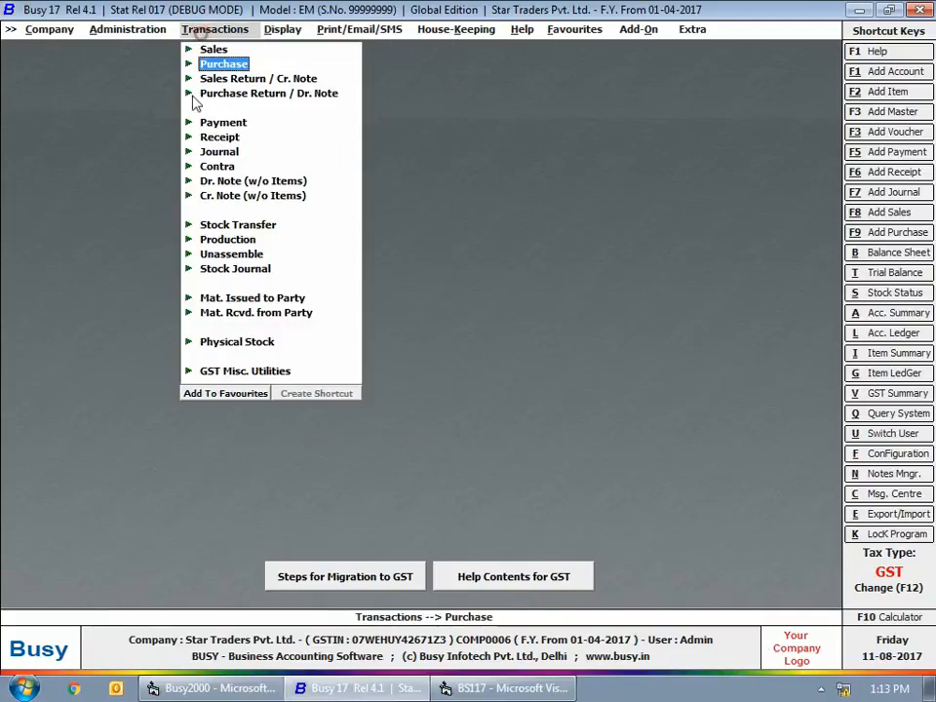
{"action": "left_click", "coordinate": [226, 373]}
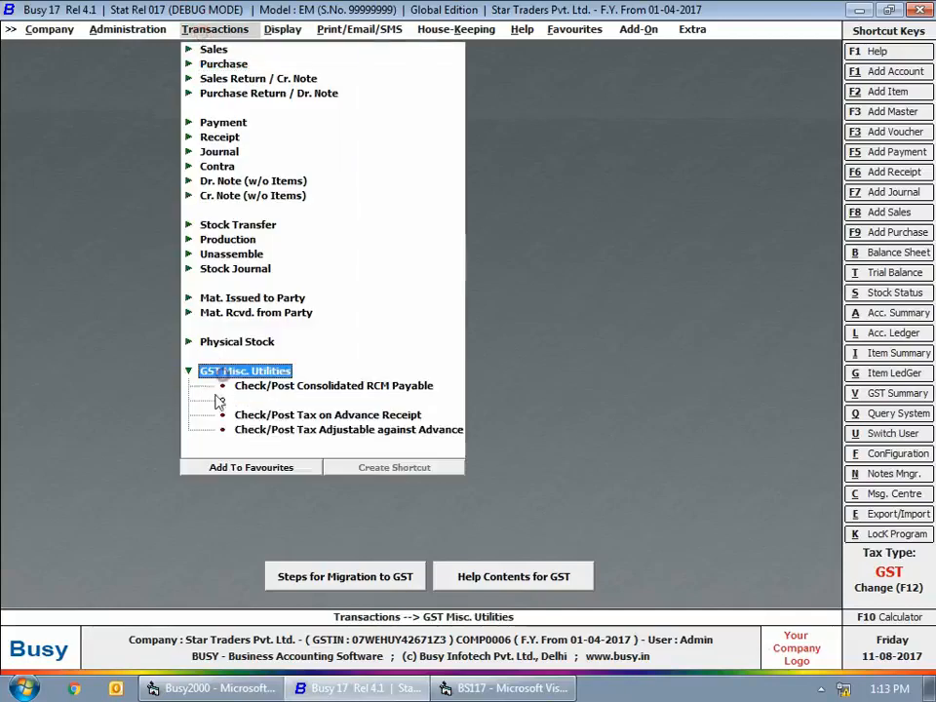
{"action": "left_click", "coordinate": [302, 388]}
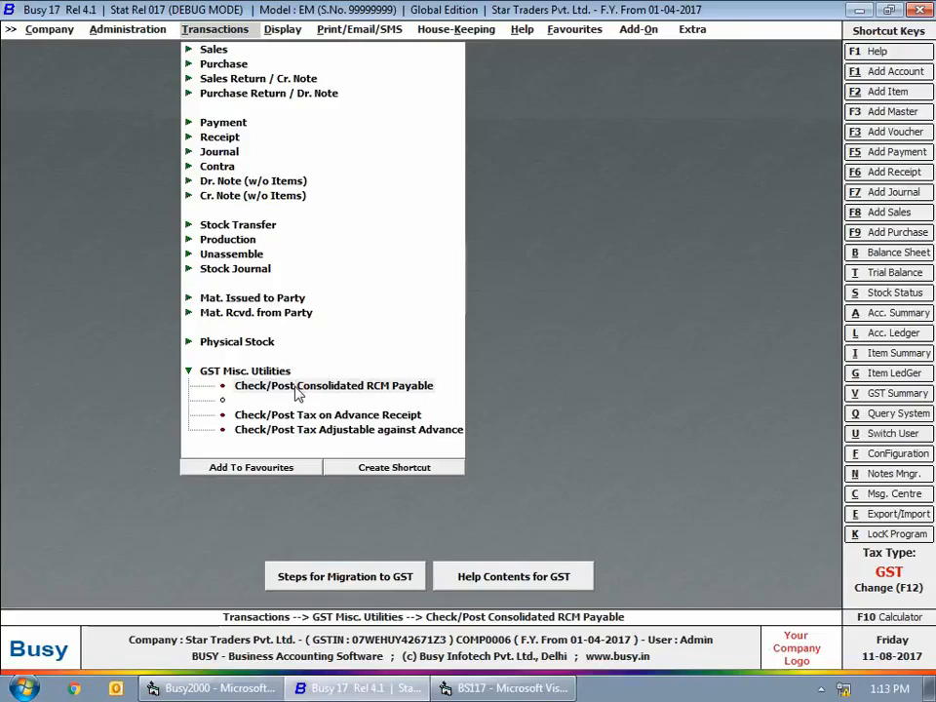
{"action": "left_click", "coordinate": [298, 390]}
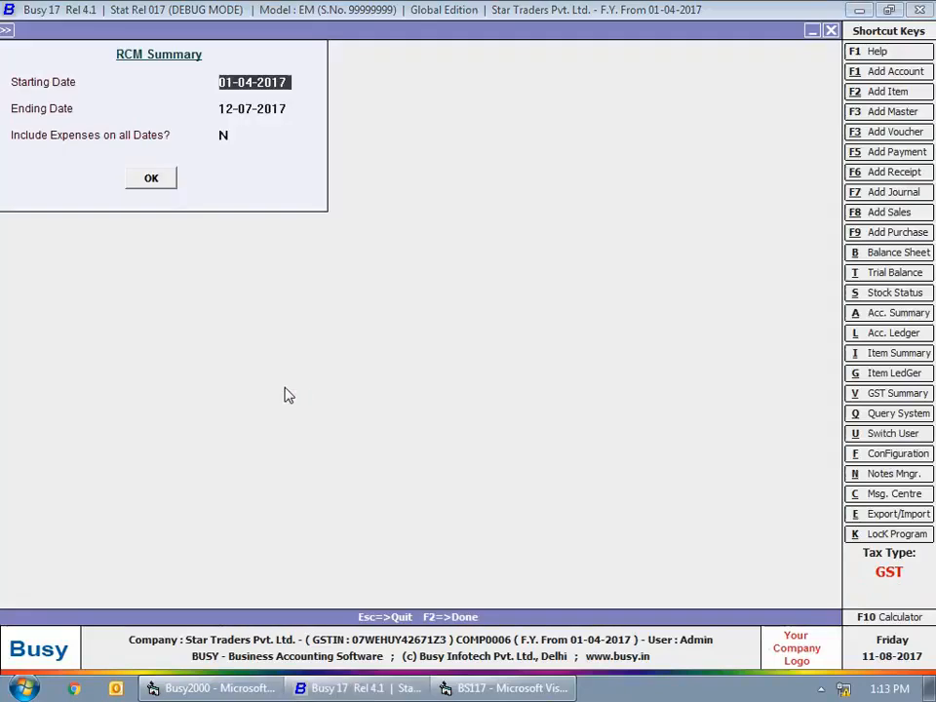
{"action": "left_click", "coordinate": [151, 180]}
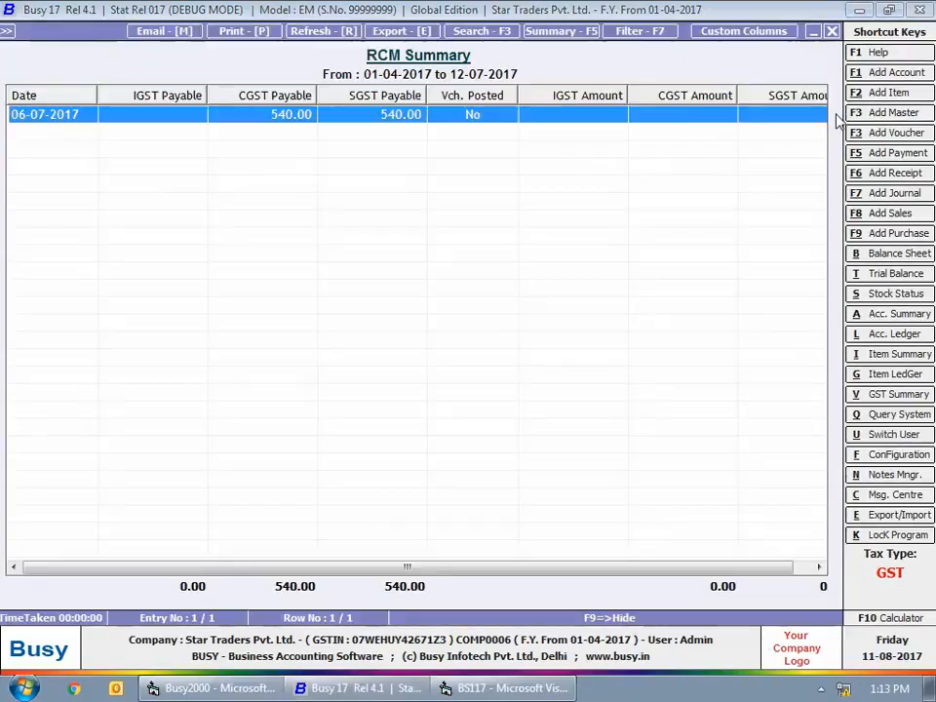
- Examine the RCM payable details for 06-07-2017 and the underlying payment voucher, and return to the main screen
{"action": "key", "text": "Return"}
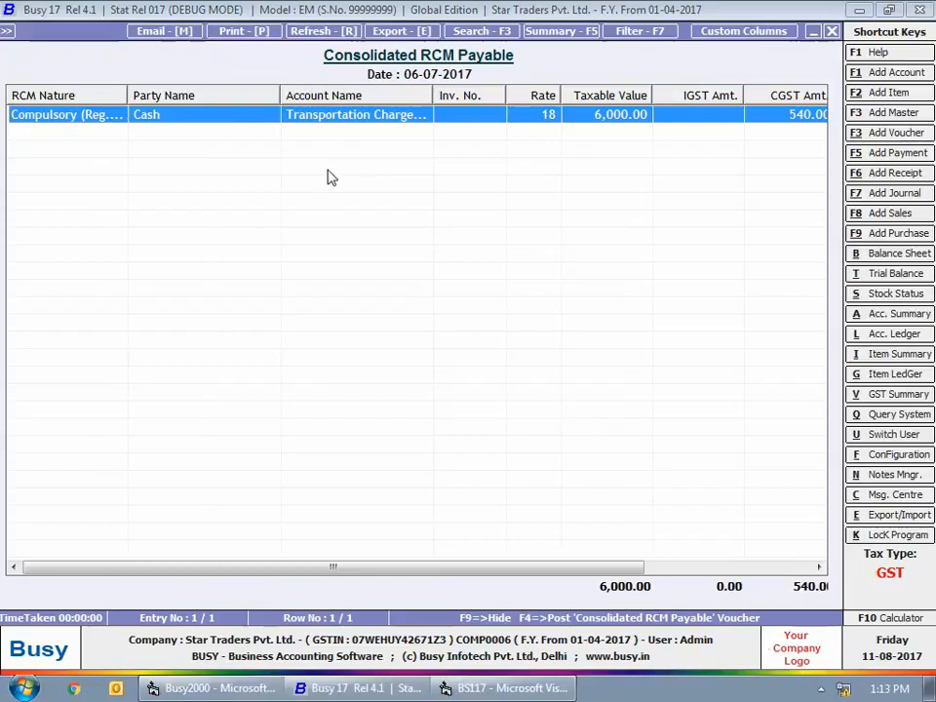
{"action": "key", "text": "Return"}
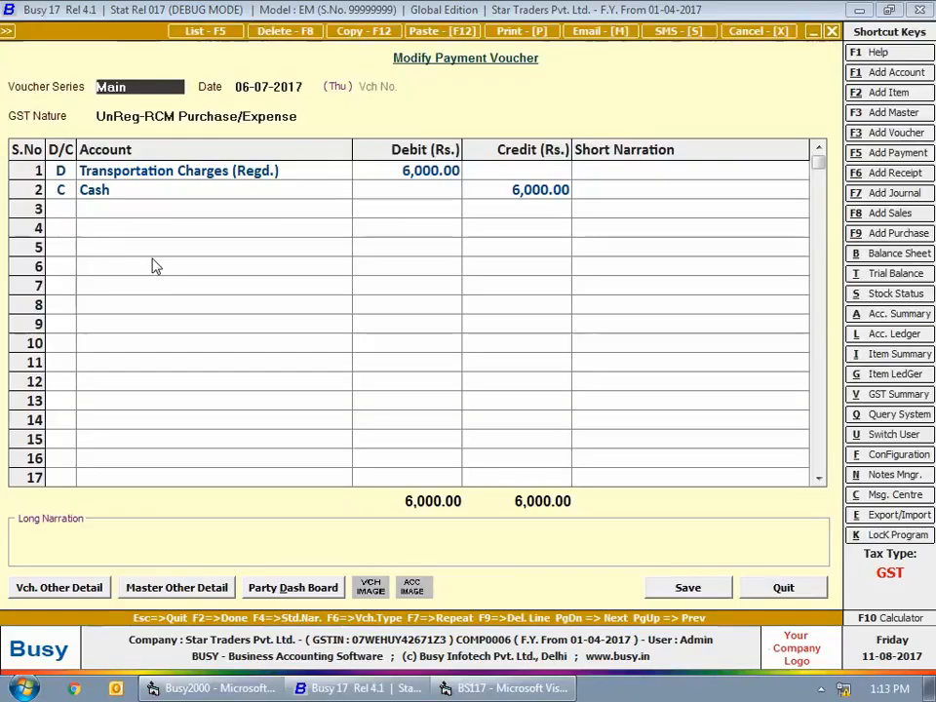
{"action": "key", "text": "Escape"}
{"action": "key", "text": "Escape"}
{"action": "key", "text": "Escape"}
{"action": "key", "text": "Escape"}
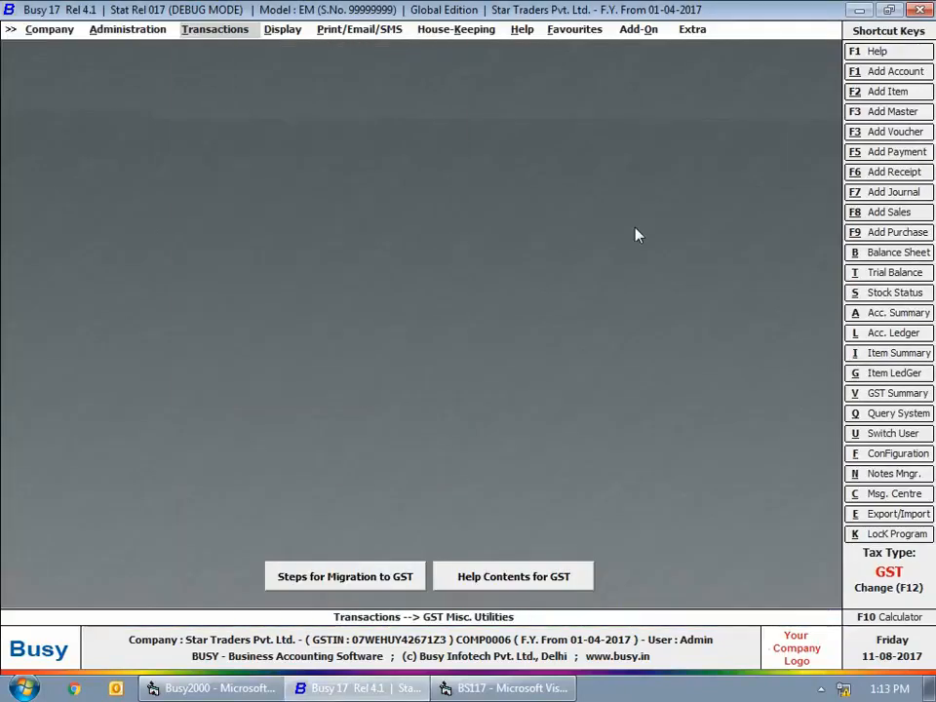